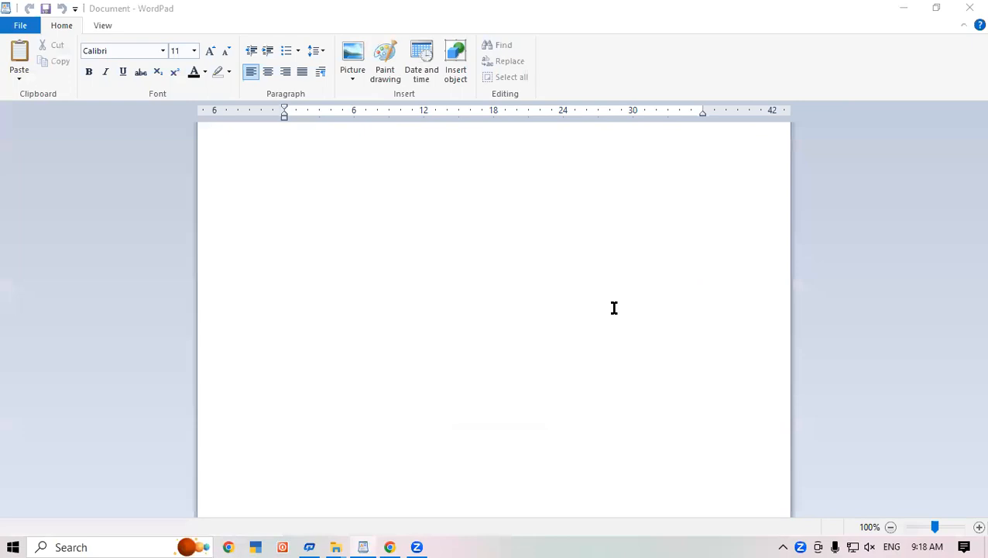
# - Launch Microsoft Word through the Run dialog and create a new blank document
pyautogui.click(498, 262)
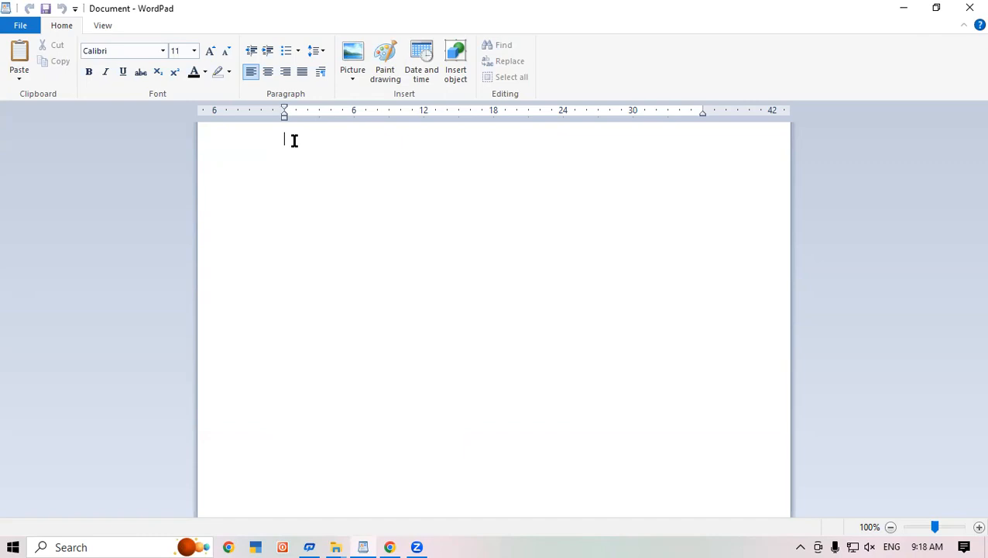
pyautogui.press('super+r')
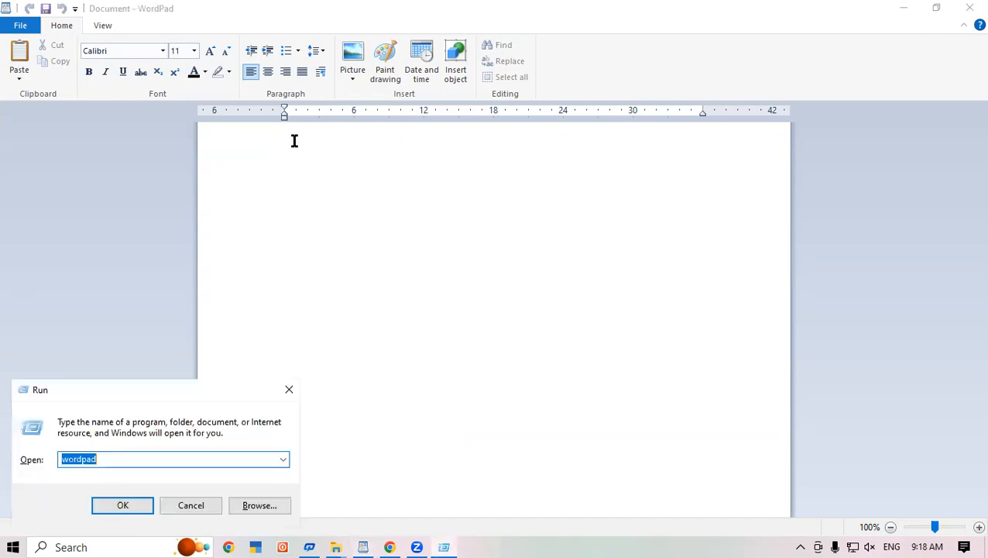
pyautogui.press('Down')
pyautogui.press('Down')
pyautogui.press('Return')
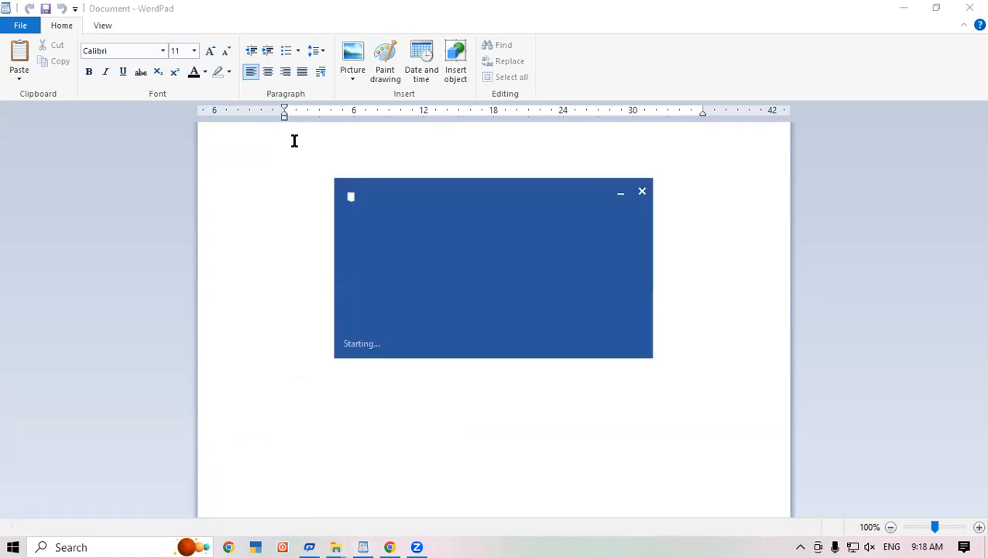
pyautogui.press('Return')
# - Generate sample paragraphs in the blank document with the formula =rand()
pyautogui.write('=')
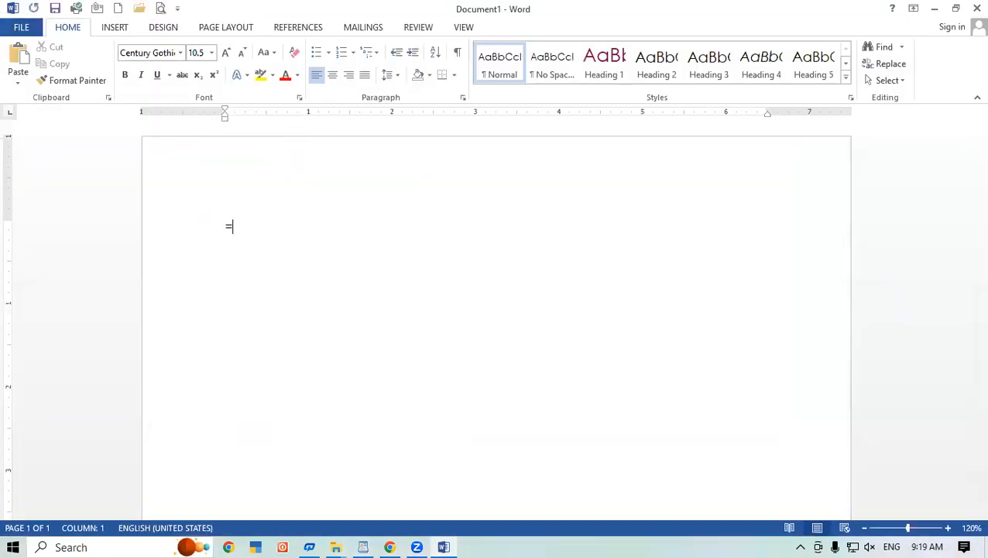
pyautogui.write('rand()')
pyautogui.press('Return')
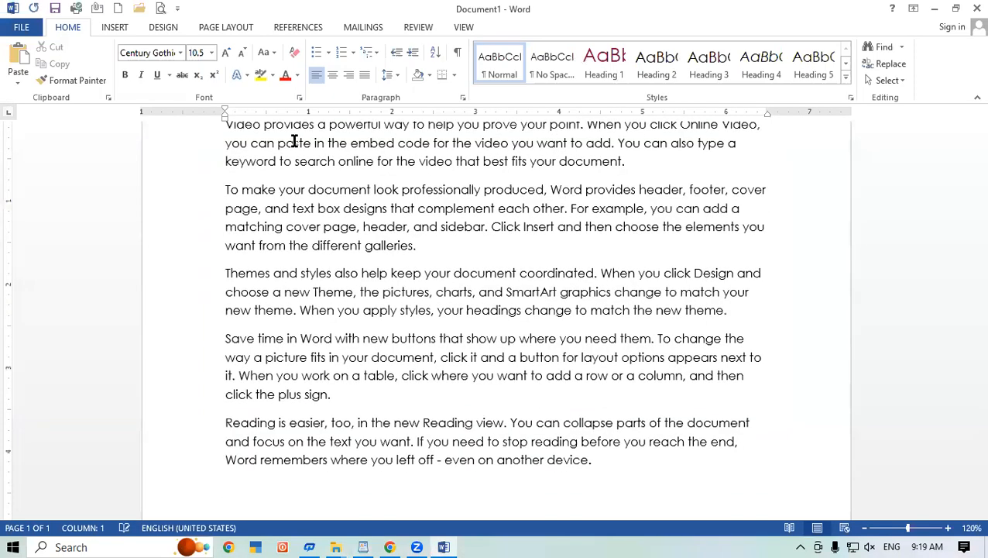
# - Copy all the sample paragraphs from Word and paste them into the empty WordPad document
pyautogui.hotkey('ctrl', 'a')
pyautogui.hotkey('ctrl', 'c')
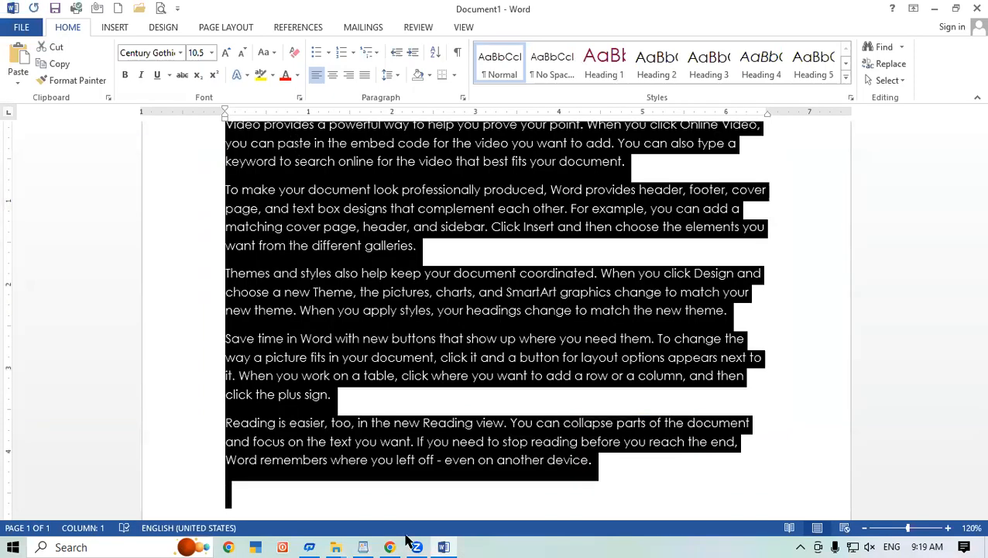
pyautogui.click(364, 543)
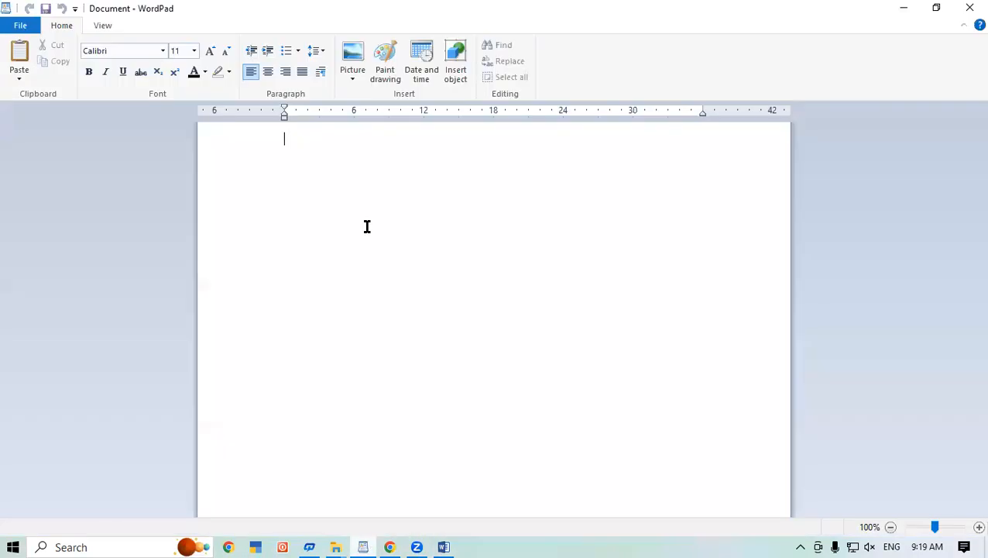
pyautogui.hotkey('ctrl', 'v')
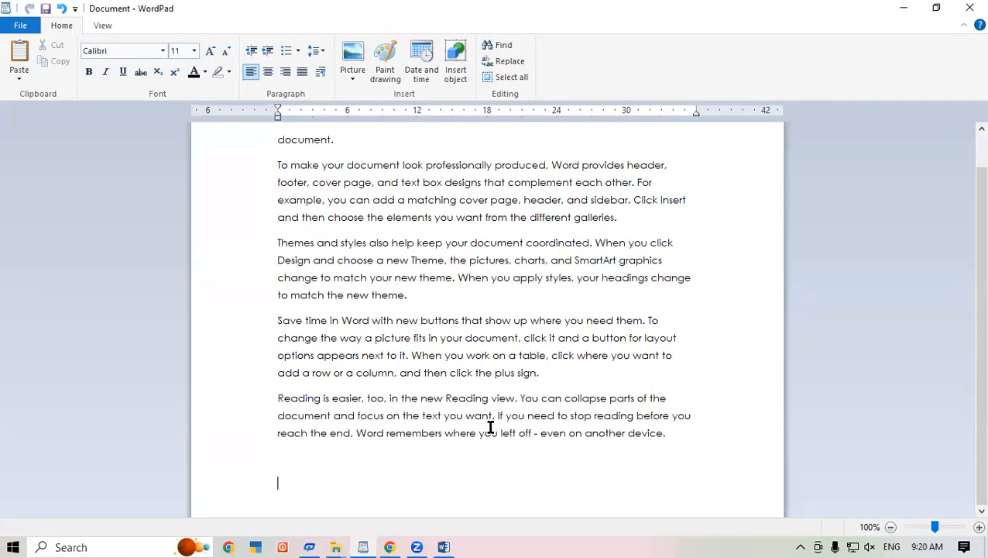
# - Select the whole document and enlarge its text by several font-size increments
pyautogui.hotkey('ctrl', 'a')
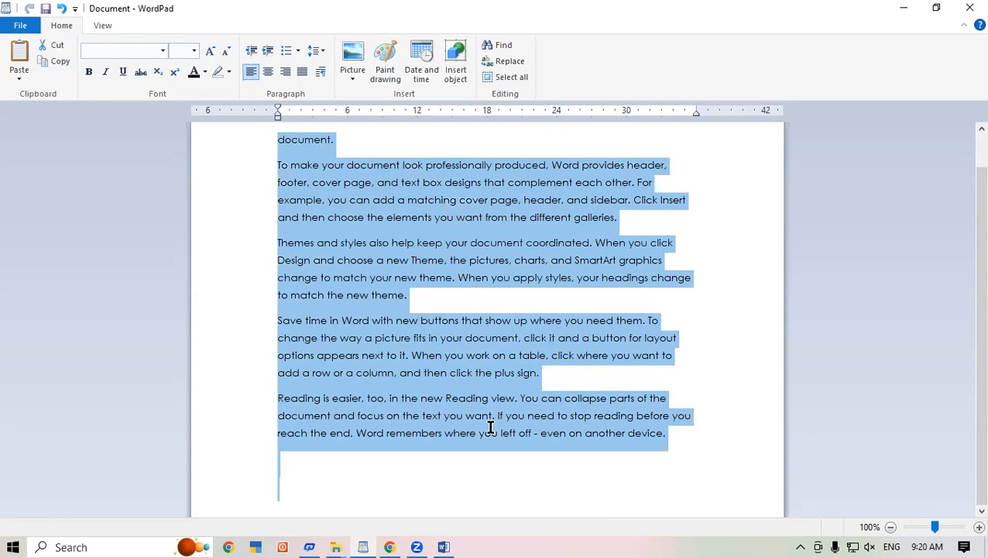
pyautogui.hotkey('ctrl', 'shift', '.')
pyautogui.hotkey('ctrl', 'shift', '.')
pyautogui.hotkey('ctrl', 'shift', '.')
pyautogui.hotkey('ctrl', 'shift', '.')
pyautogui.hotkey('ctrl', 'shift', '.')
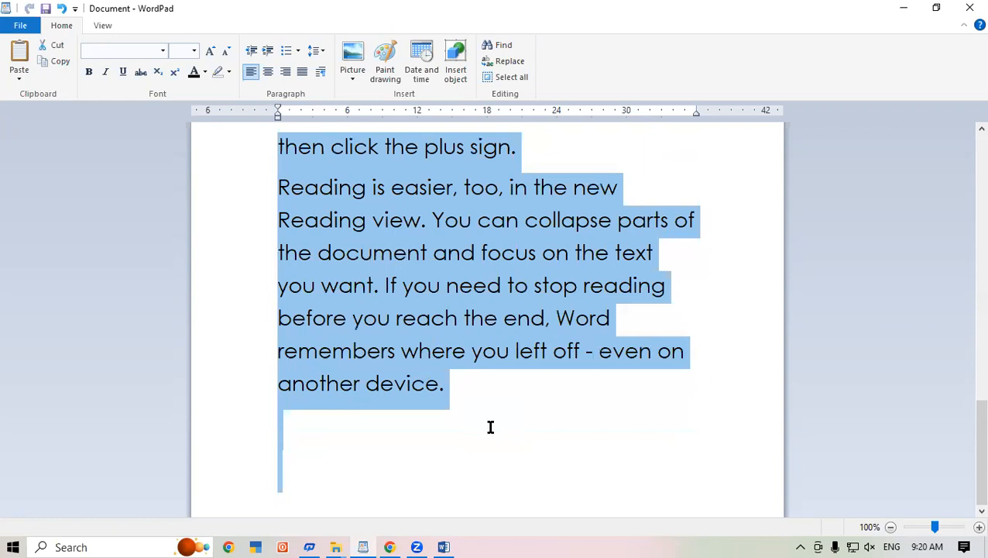
# - Shrink the text of the whole document by several font-size increments
pyautogui.hotkey('ctrl', 'shift', ',')
pyautogui.hotkey('ctrl', 'shift', ',')
pyautogui.hotkey('ctrl', 'shift', ',')
pyautogui.hotkey('ctrl', 'shift', ',')
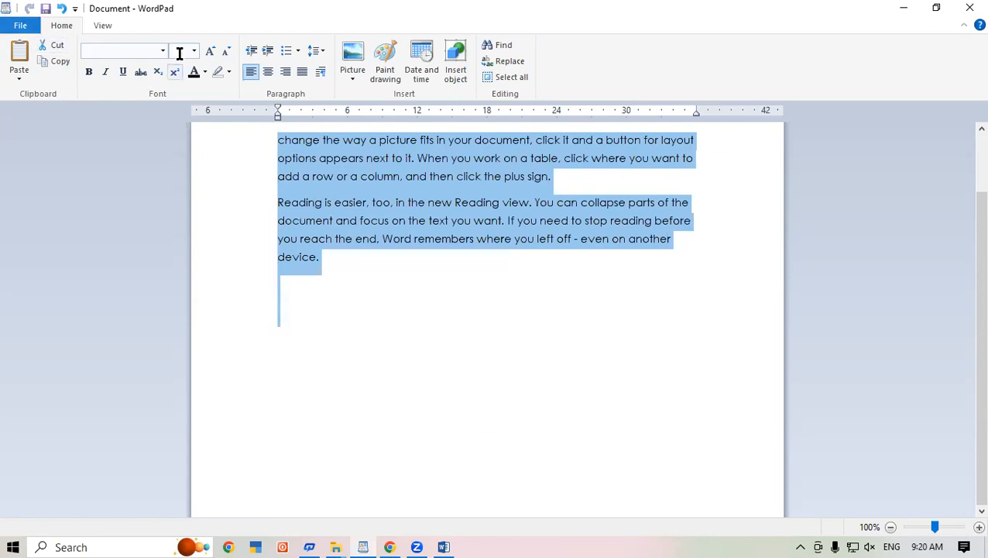
# - Enlarge the selected document text again with repeated Grow Font increments
pyautogui.click(210, 51)
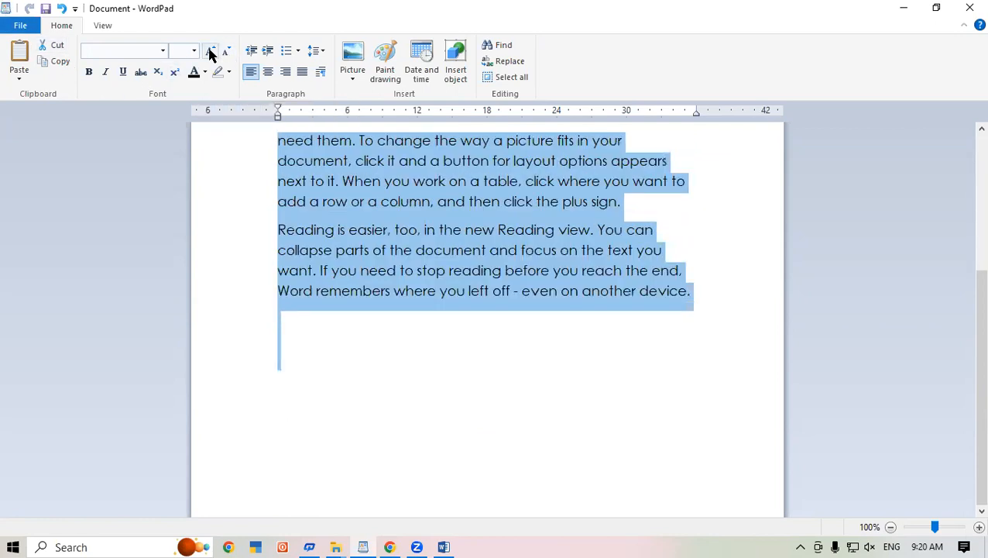
pyautogui.click(210, 51)
pyautogui.click(210, 51)
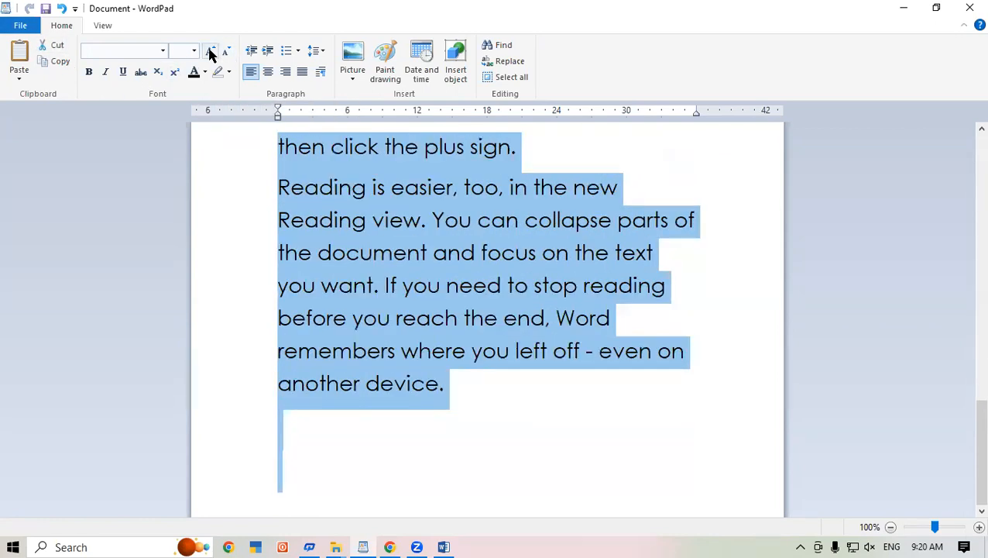
# - Reduce the selected document text with repeated Shrink Font increments
pyautogui.click(230, 50)
pyautogui.click(230, 50)
pyautogui.click(230, 49)
pyautogui.click(230, 50)
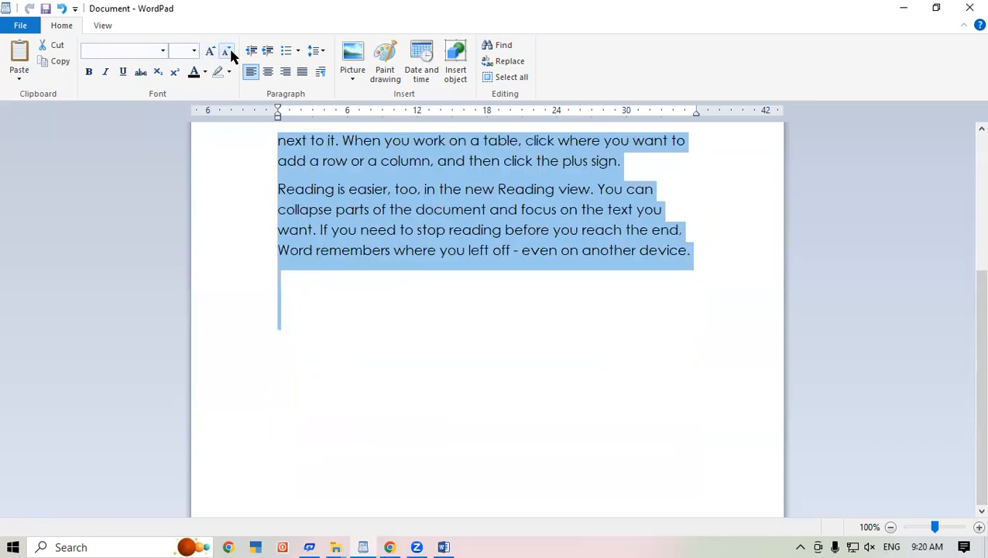
pyautogui.click(230, 50)
pyautogui.click(231, 49)
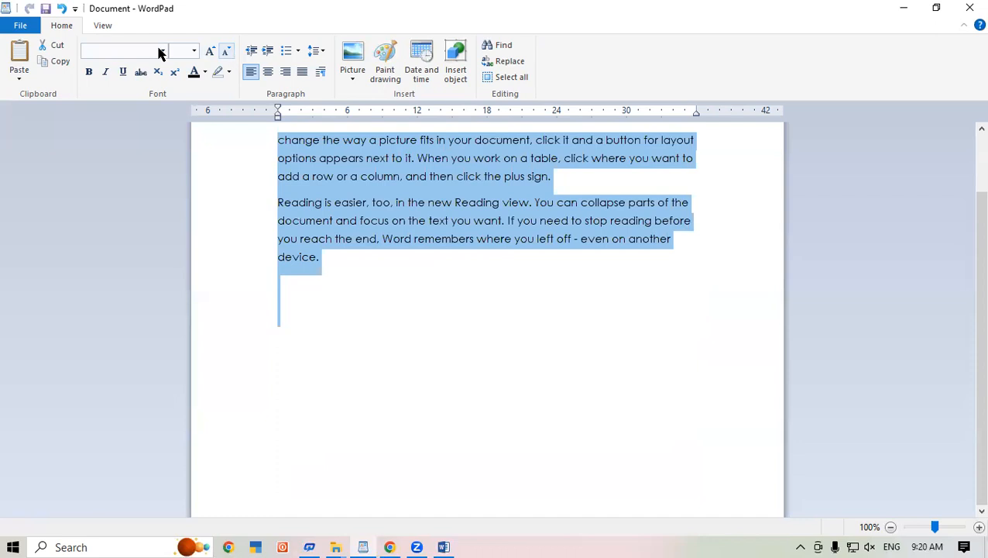
# - Grow the font of the entire document to size 20 and clear the selection
pyautogui.click(211, 50)
pyautogui.click(211, 51)
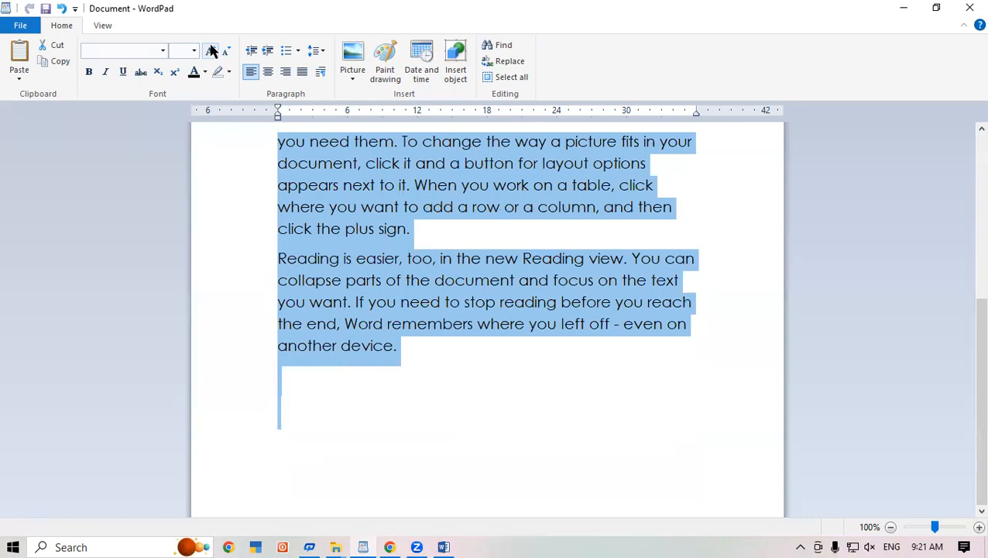
pyautogui.click(210, 51)
pyautogui.click(211, 50)
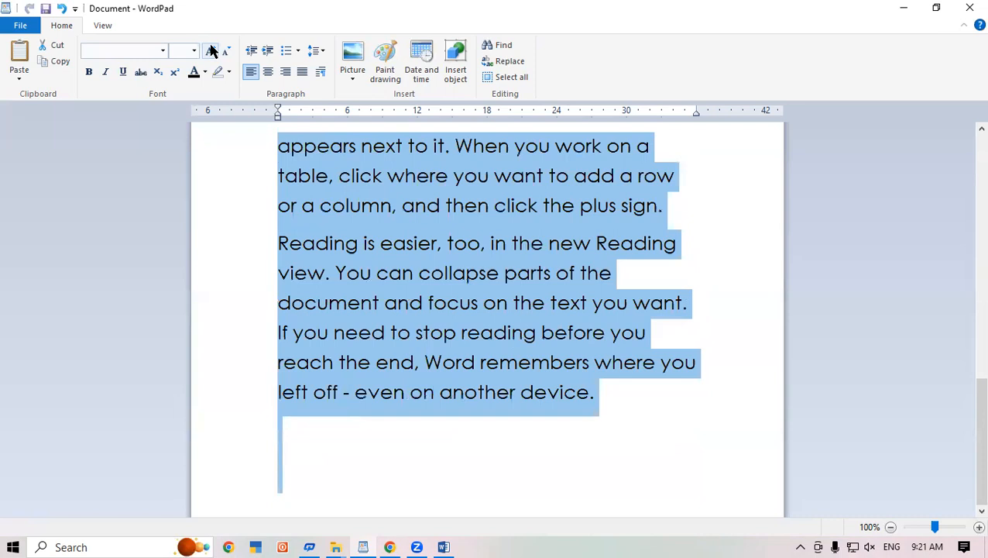
pyautogui.click(414, 252)
# - Change the font colour of the first paragraph, beginning "Video provides", to red
pyautogui.scroll(1, 967, 349)
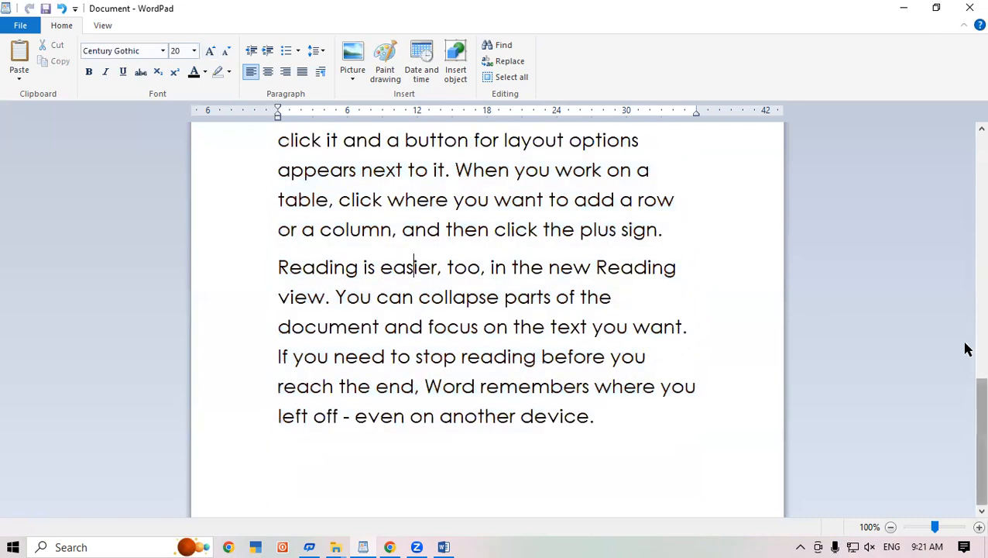
pyautogui.scroll(15, 967, 310)
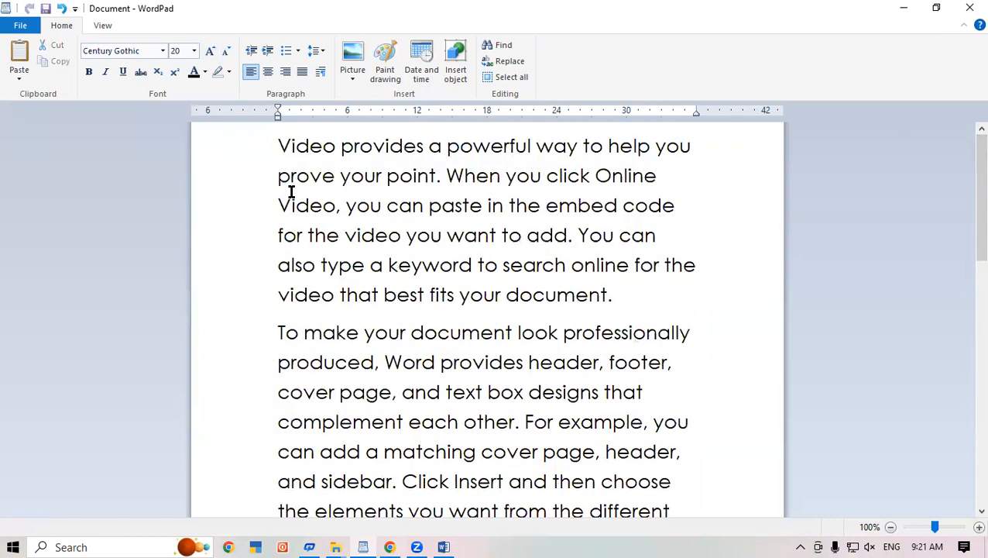
pyautogui.click(282, 143)
pyautogui.moveTo(282, 143); pyautogui.dragTo(715, 296)
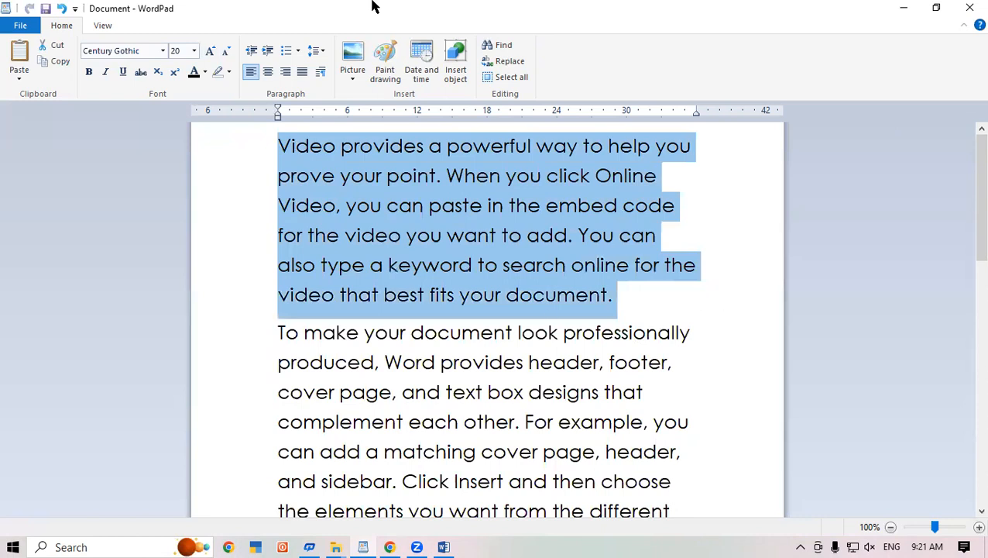
pyautogui.click(206, 72)
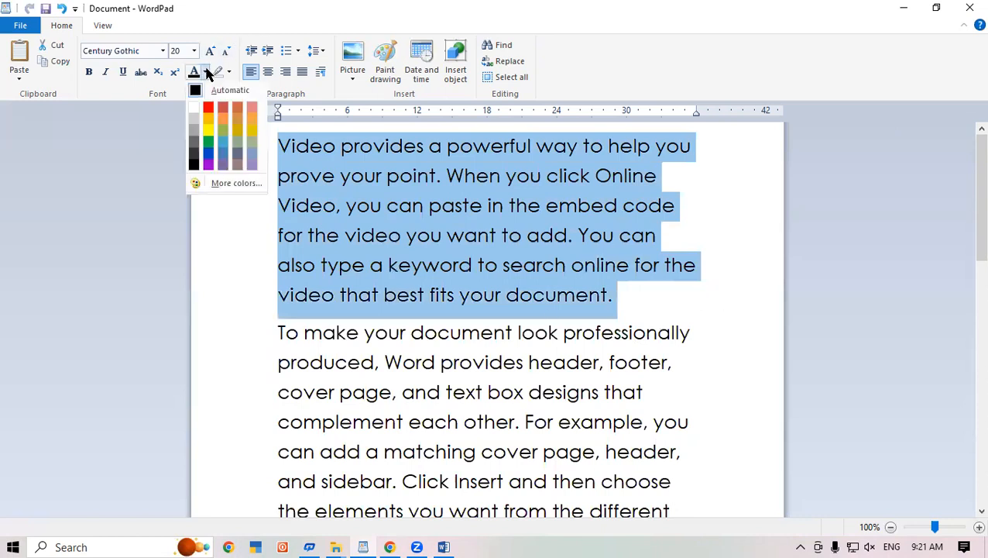
pyautogui.click(209, 106)
pyautogui.click(467, 379)
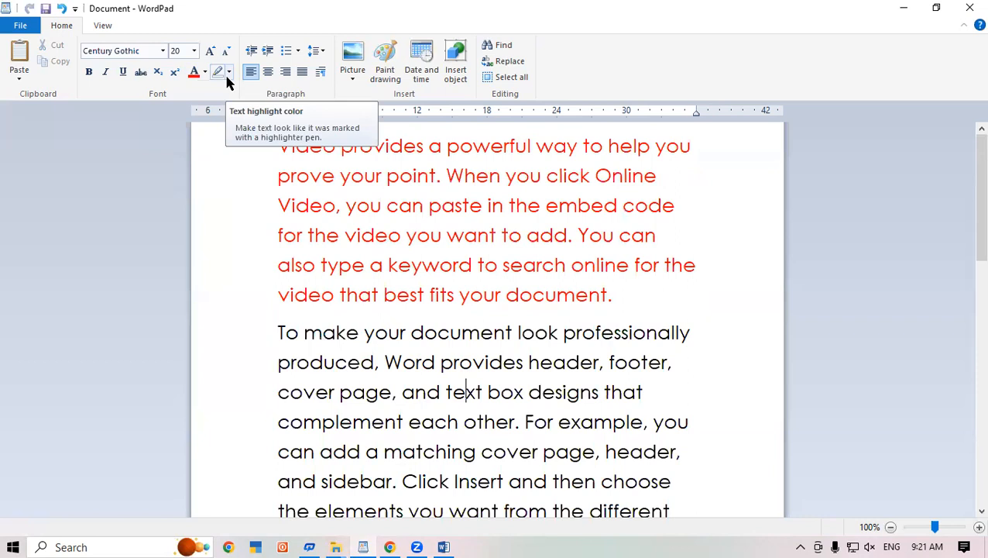
# - Undo the red font colour and the last three font-size increases, and clear the text selection
pyautogui.click(341, 391)
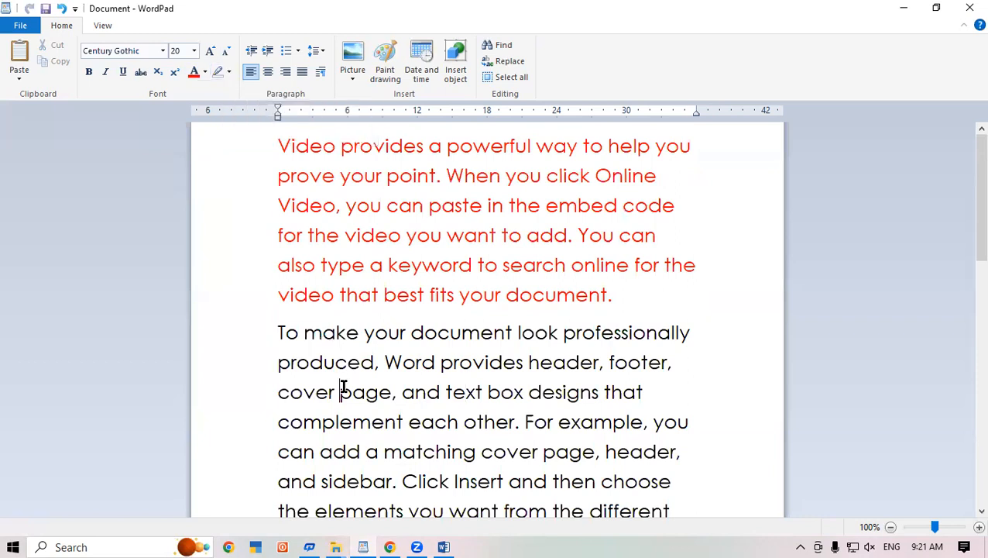
pyautogui.hotkey('ctrl', 'z')
pyautogui.hotkey('ctrl', 'z')
pyautogui.hotkey('ctrl', 'z')
pyautogui.hotkey('ctrl', 'z')
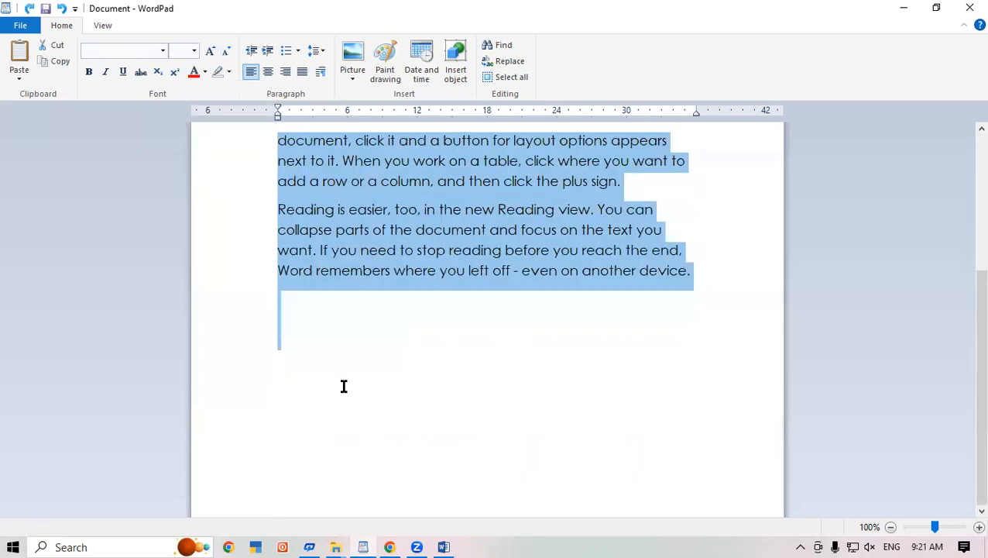
pyautogui.moveTo(964, 435); pyautogui.dragTo(967, 193)
pyautogui.click(412, 233)
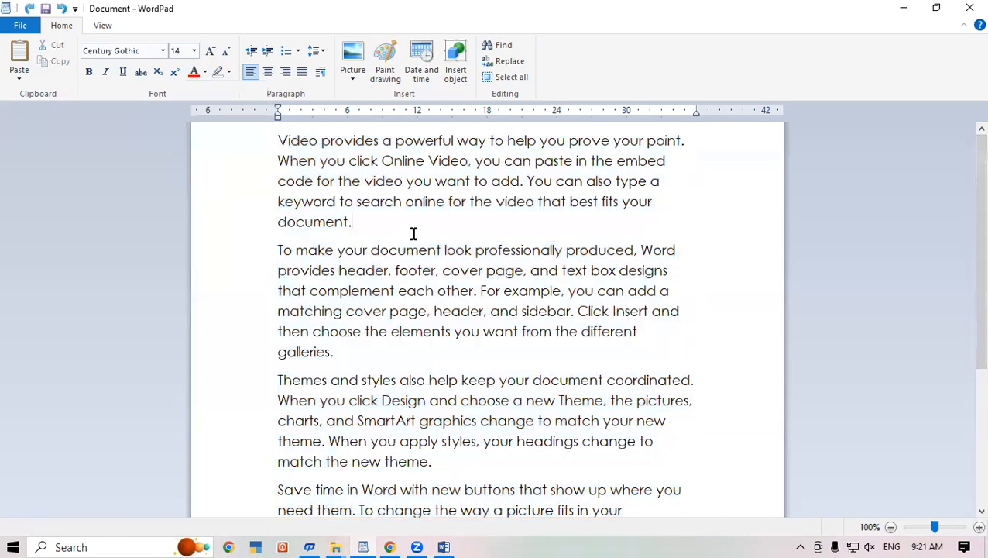
pyautogui.moveTo(279, 141); pyautogui.dragTo(453, 463)
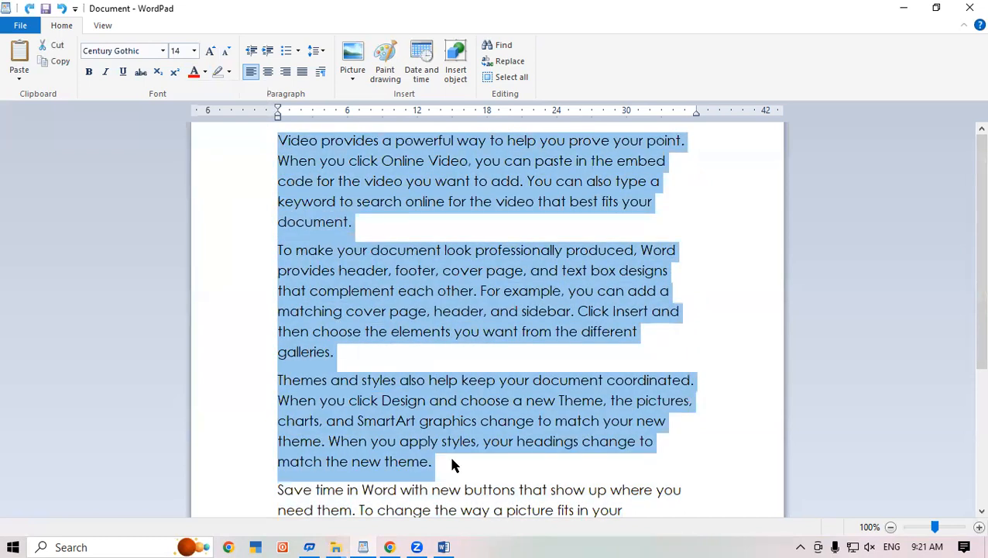
pyautogui.click(463, 291)
pyautogui.scroll(-1, 463, 291)
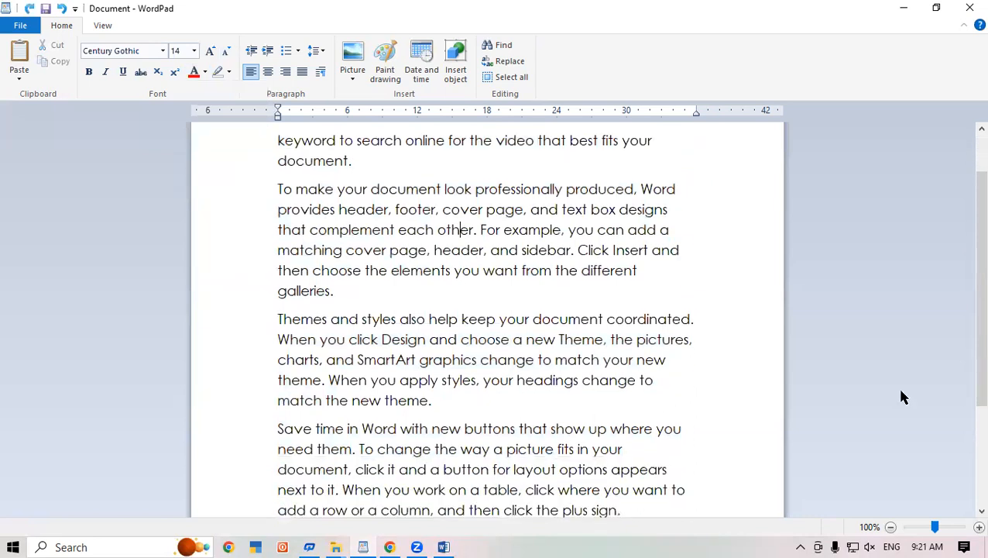
pyautogui.moveTo(965, 357); pyautogui.dragTo(966, 272)
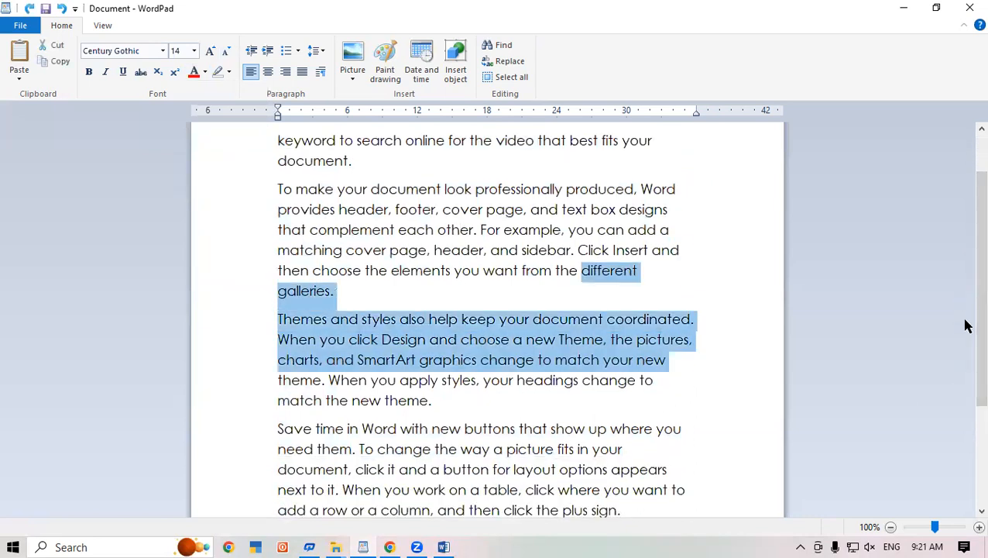
pyautogui.click(502, 400)
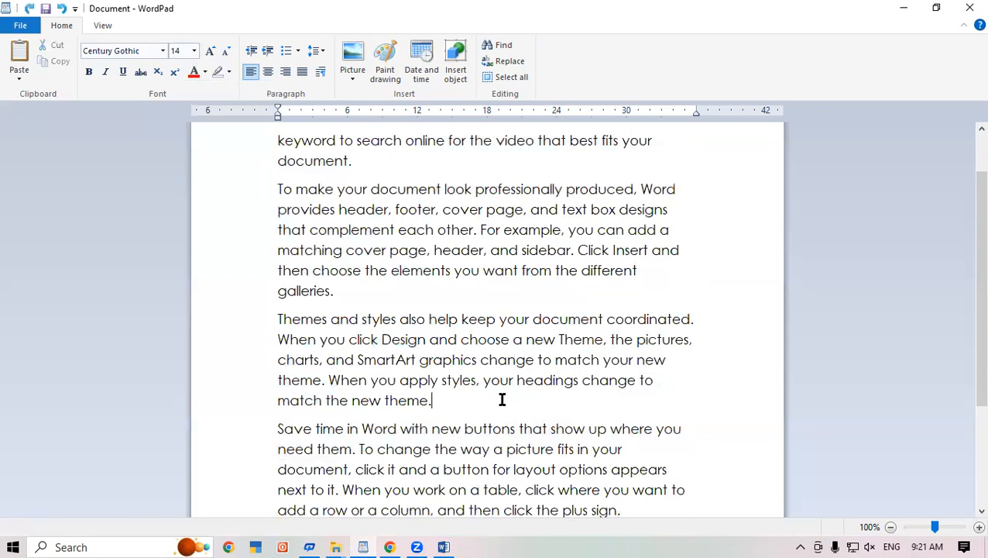
# - Add the heading "INTRODUCTION OF COMPUTER" in capitals on its own line above the first paragraph
pyautogui.scroll(1, 964, 419)
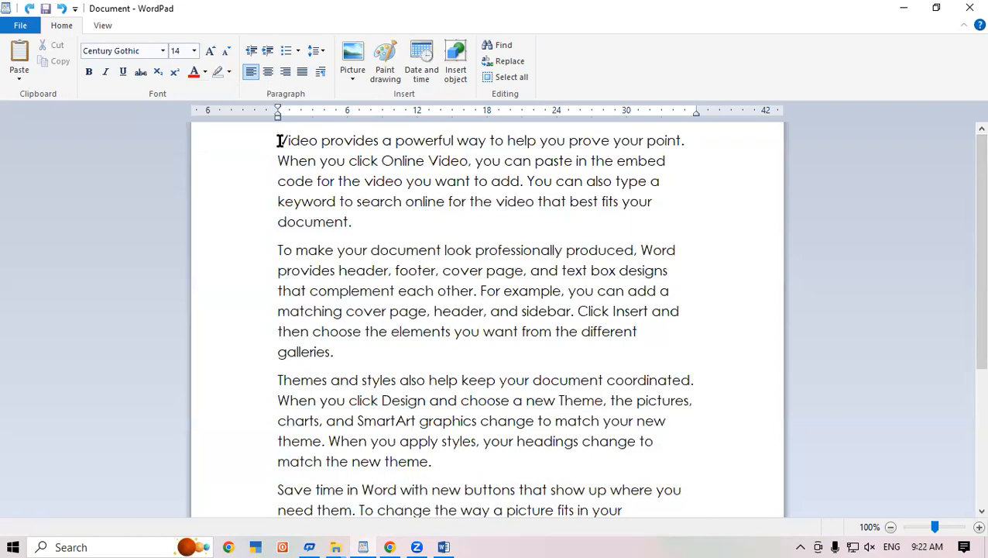
pyautogui.hotkey('ctrl', 'Home')
pyautogui.click(283, 165)
pyautogui.press('capslock')
pyautogui.write('INTRODUCTION OF COMPUTER')
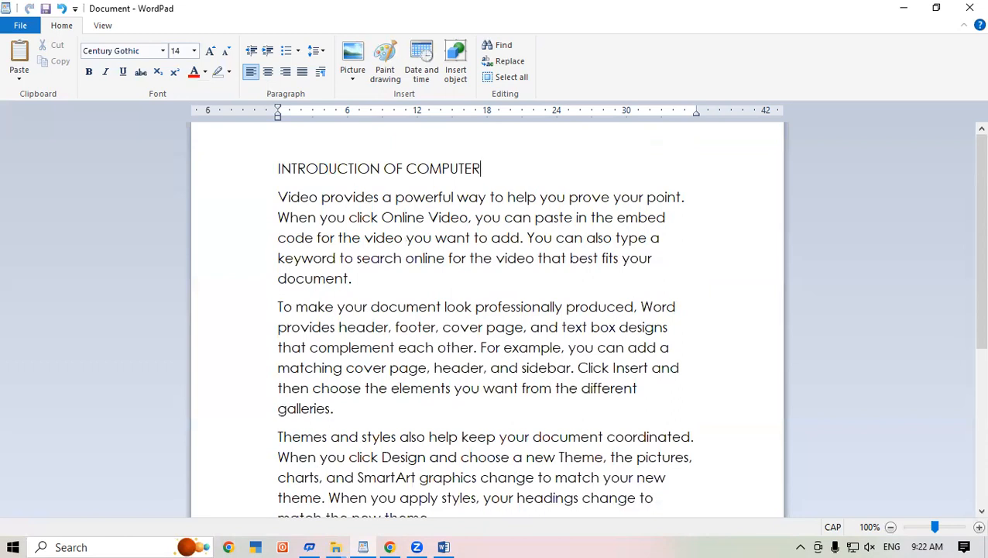
# - Copy the "INTRODUCTION OF COMPUTER" heading onto a new line between the first and second paragraphs
pyautogui.moveTo(479, 170); pyautogui.dragTo(278, 170)
pyautogui.hotkey('ctrl', 'c')
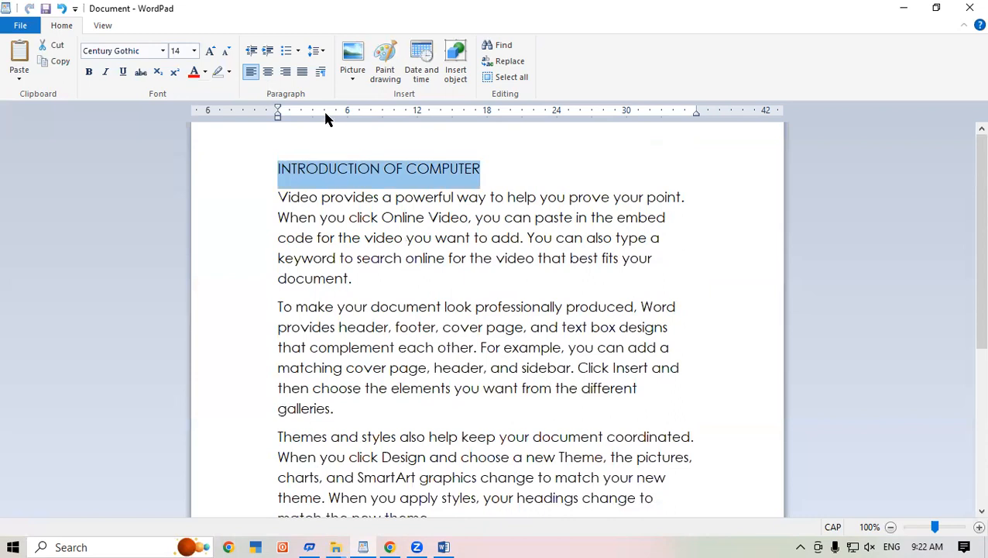
pyautogui.click(375, 273)
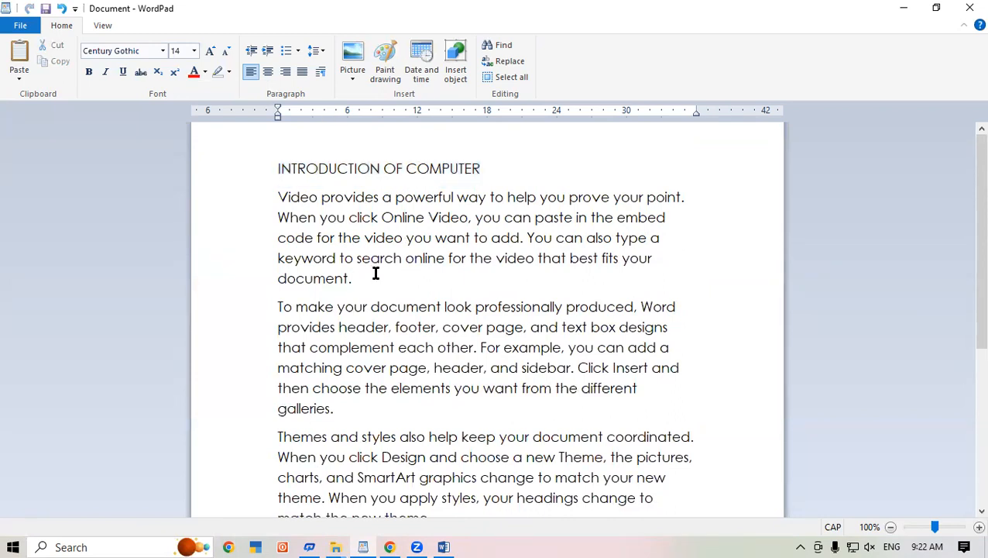
pyautogui.press('Return')
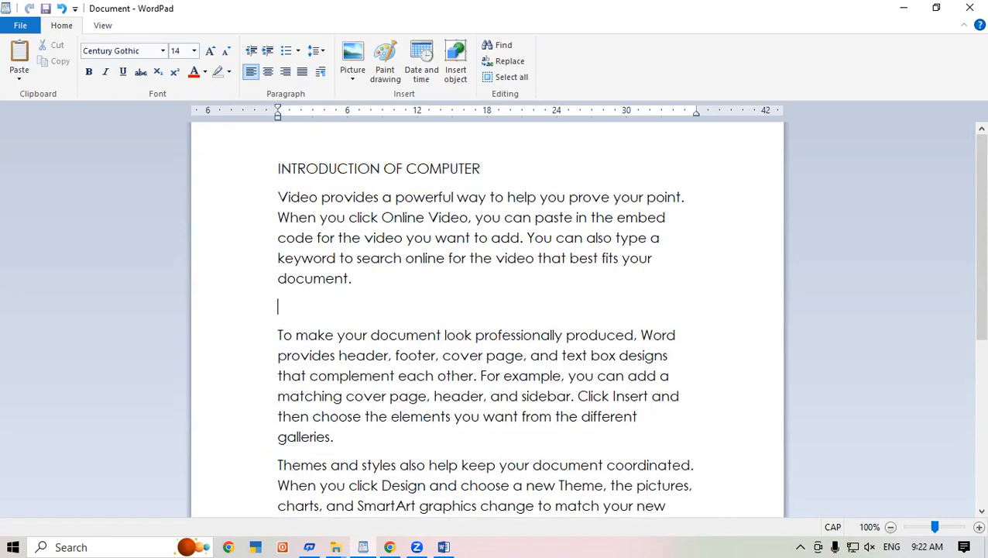
pyautogui.hotkey('ctrl', 'v')
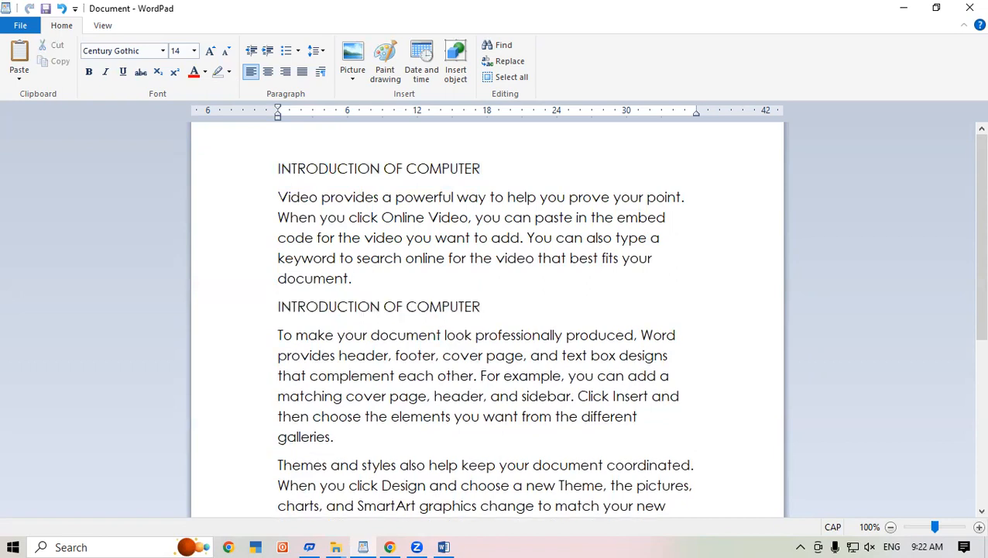
# - Change the copied heading above the second paragraph to "INTRODUCTION OF CPU"
pyautogui.press('BackSpace')
pyautogui.press('BackSpace')
pyautogui.press('BackSpace')
pyautogui.press('BackSpace')
pyautogui.press('BackSpace')
pyautogui.press('BackSpace')
pyautogui.press('BackSpace')
pyautogui.write('PU')
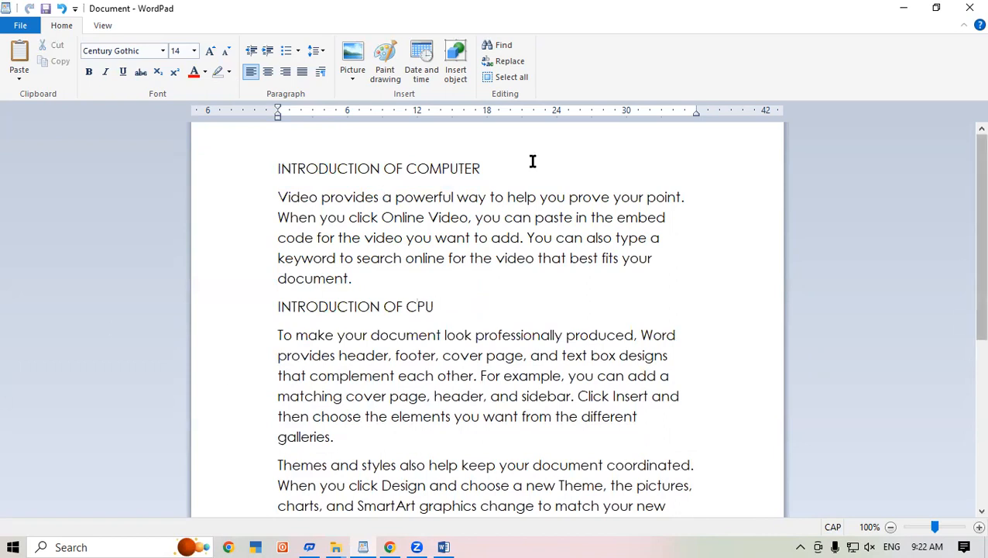
pyautogui.moveTo(282, 197); pyautogui.dragTo(410, 284)
pyautogui.moveTo(379, 158); pyautogui.dragTo(413, 172)
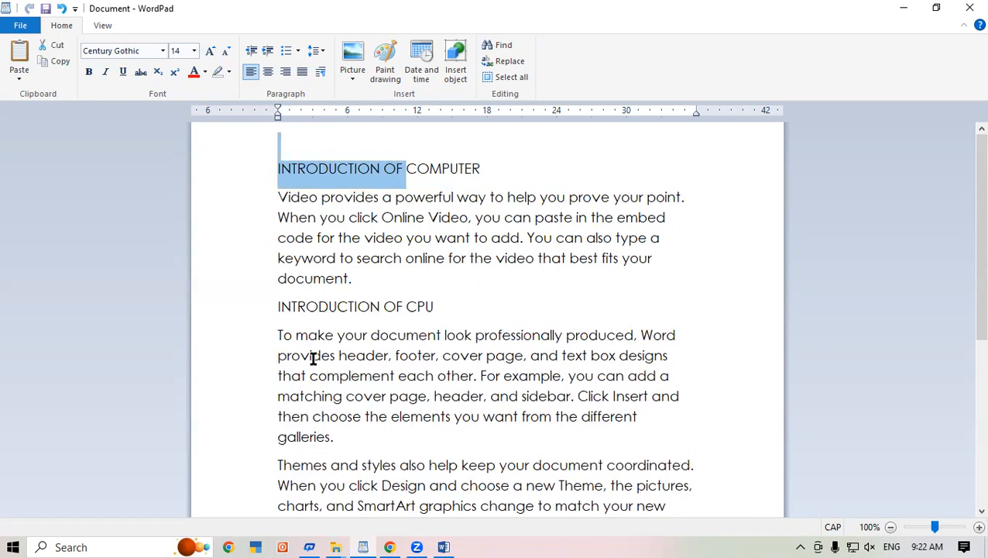
pyautogui.moveTo(281, 337); pyautogui.dragTo(350, 380)
pyautogui.click(329, 306)
pyautogui.moveTo(332, 306); pyautogui.dragTo(389, 314)
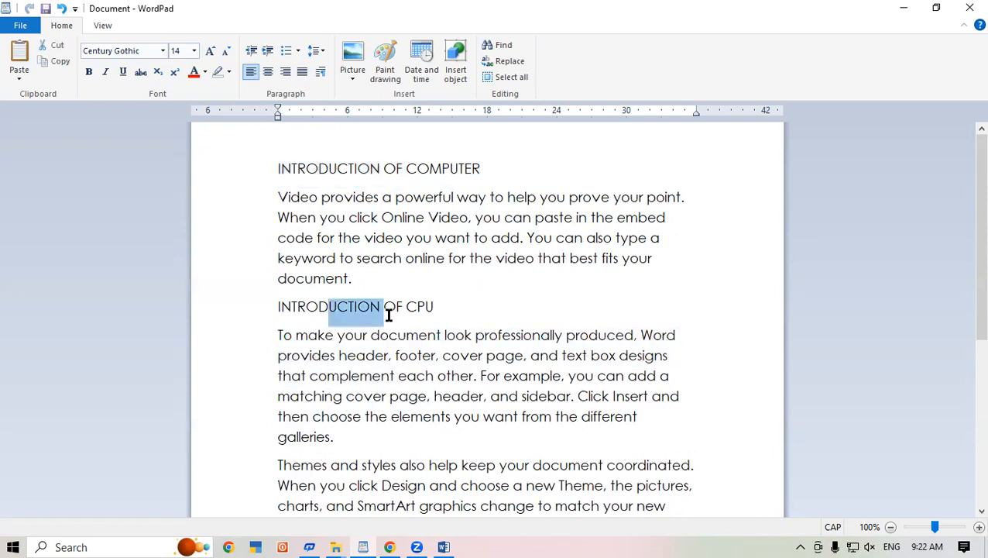
pyautogui.click(387, 403)
# - Paste the copied "INTRODUCTION OF COMPUTER" heading above the third paragraph, beginning "Themes and styles", with a blank line before it
pyautogui.click(372, 440)
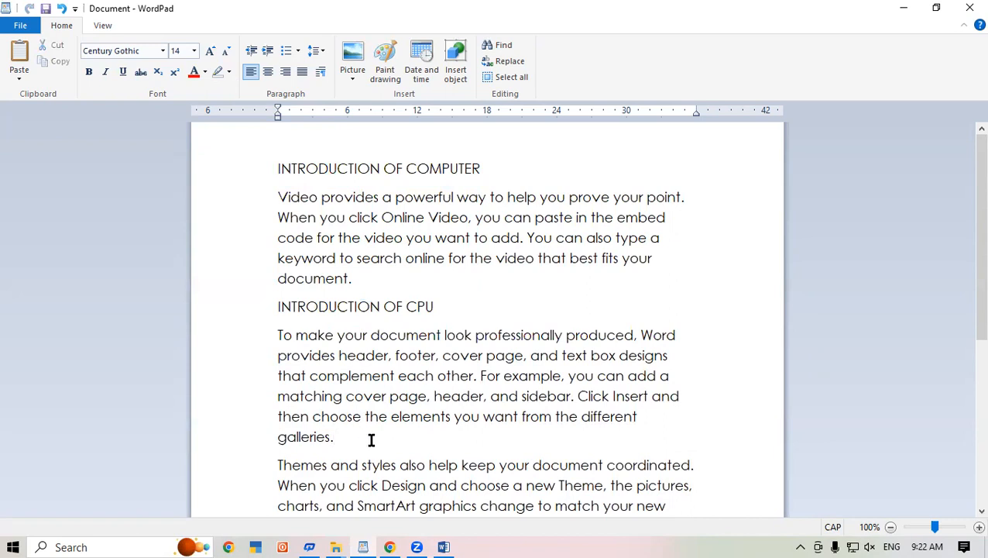
pyautogui.press('Return')
pyautogui.press('Return')
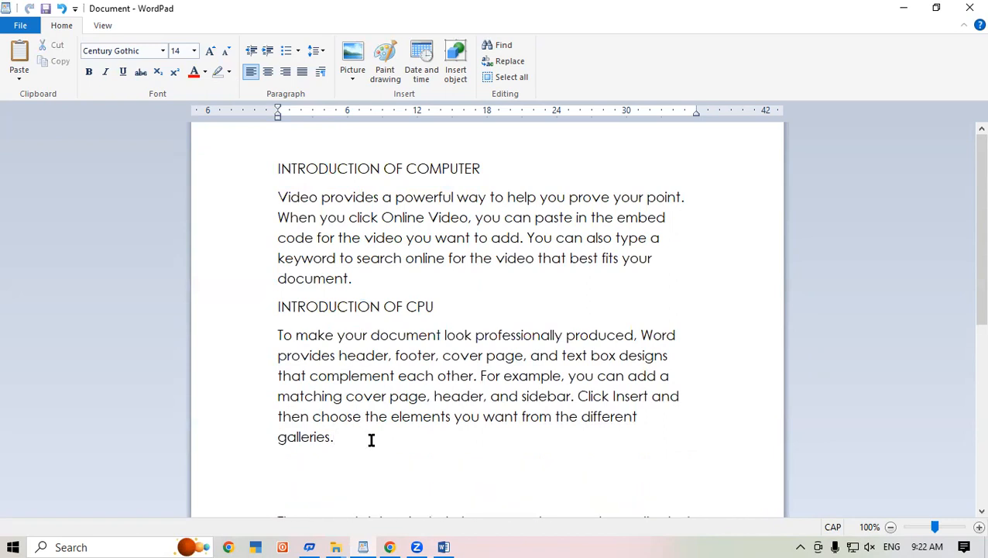
pyautogui.hotkey('ctrl', 'v')
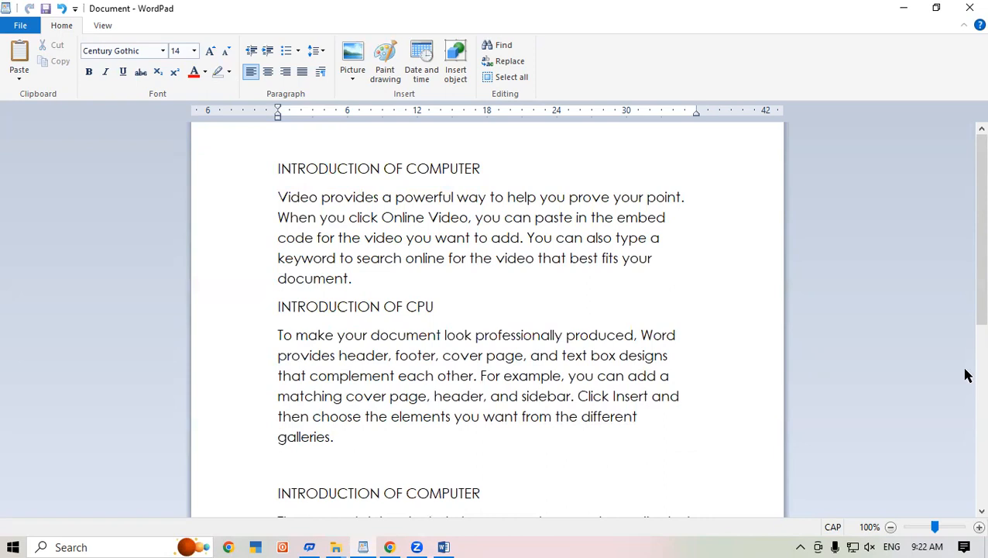
pyautogui.scroll(-5, 964, 310)
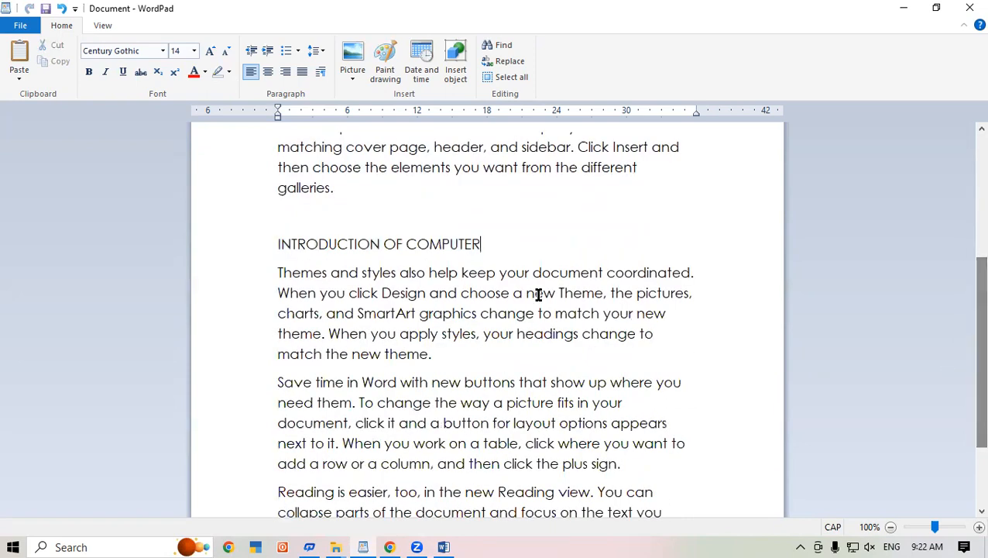
# - Change the pasted heading above the "Themes and styles" paragraph to "INTRODUCTION OF MOUSE"
pyautogui.press('BackSpace')
pyautogui.press('BackSpace')
pyautogui.press('BackSpace')
pyautogui.press('BackSpace')
pyautogui.press('BackSpace')
pyautogui.press('BackSpace')
pyautogui.press('BackSpace')
pyautogui.press('BackSpace')
pyautogui.write('MOUSE')
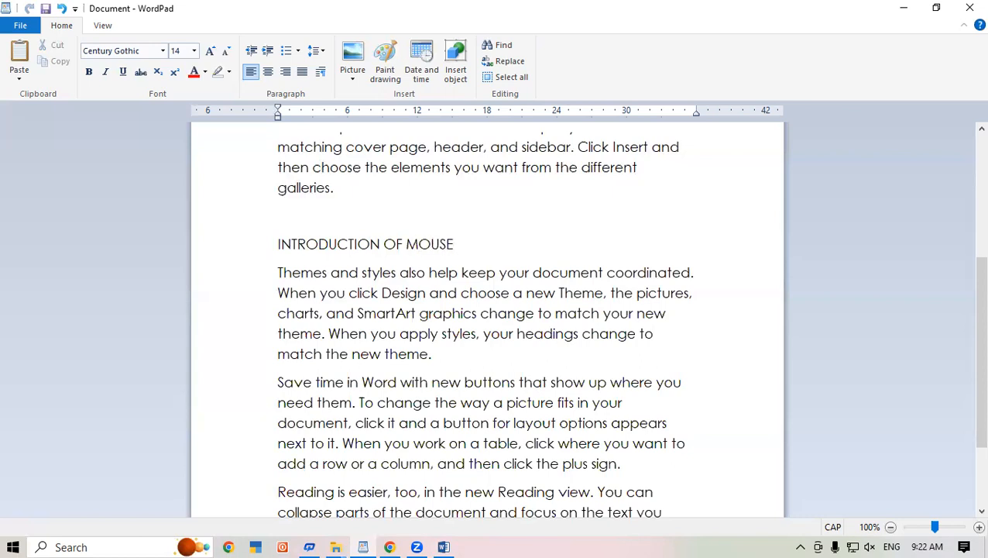
# - Paste the copied heading above the fourth paragraph, beginning "Save time in Word", with a blank line before it
pyautogui.click(442, 355)
pyautogui.press('Return')
pyautogui.press('Return')
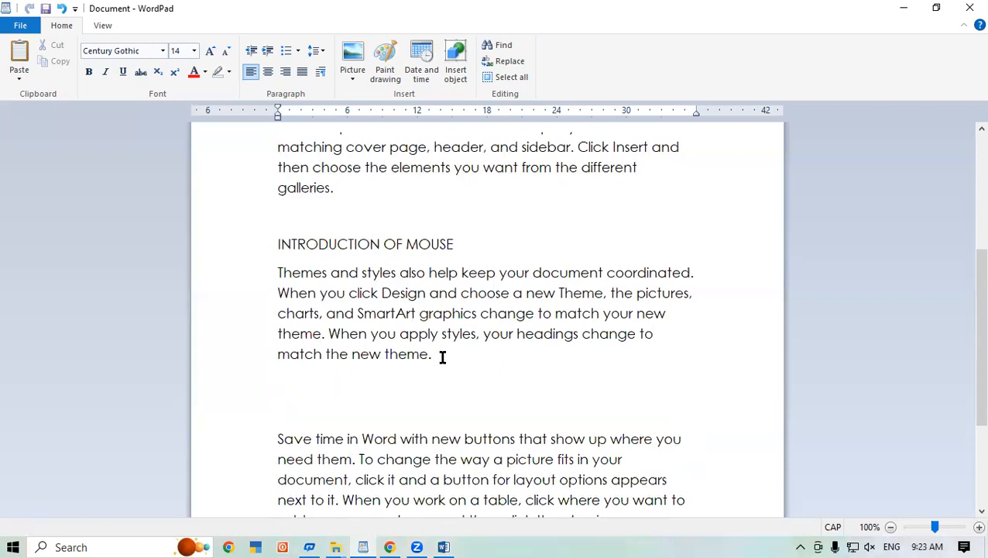
pyautogui.hotkey('ctrl', 'v')
# - Change the pasted heading above the "Save time in Word" paragraph to "INTRODUCTION OF MEMORY"
pyautogui.press('BackSpace')
pyautogui.press('BackSpace')
pyautogui.press('BackSpace')
pyautogui.press('BackSpace')
pyautogui.press('BackSpace')
pyautogui.press('BackSpace')
pyautogui.press('BackSpace')
pyautogui.press('BackSpace')
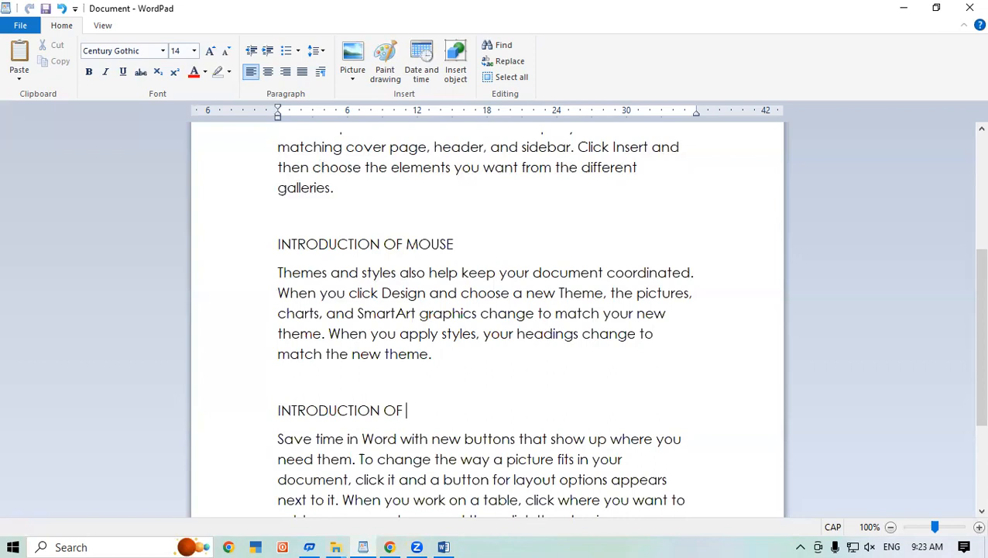
pyautogui.write('MEMORY')
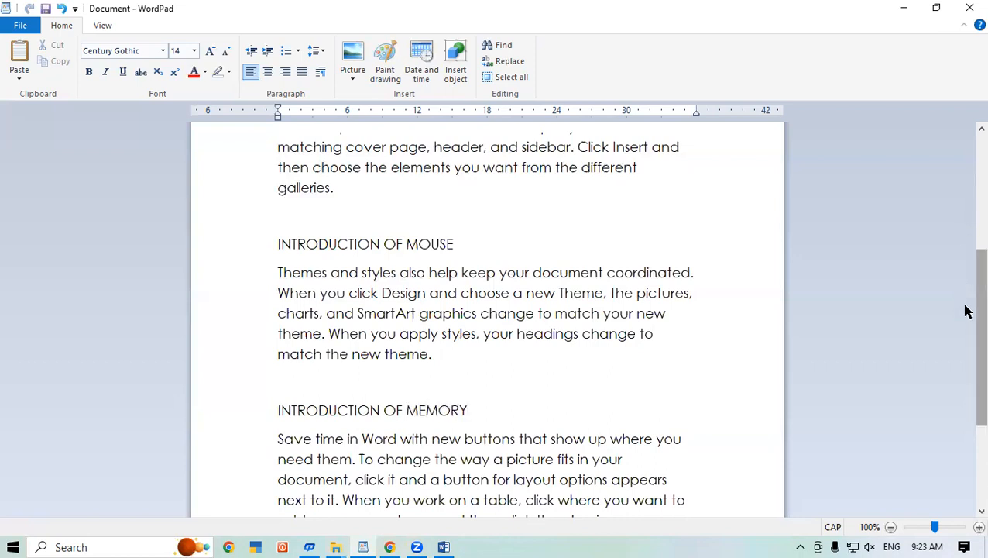
# - Paste the copied heading above the last paragraph, beginning "Reading is easier", with a blank line before it
pyautogui.scroll(-3, 966, 393)
pyautogui.click(635, 353)
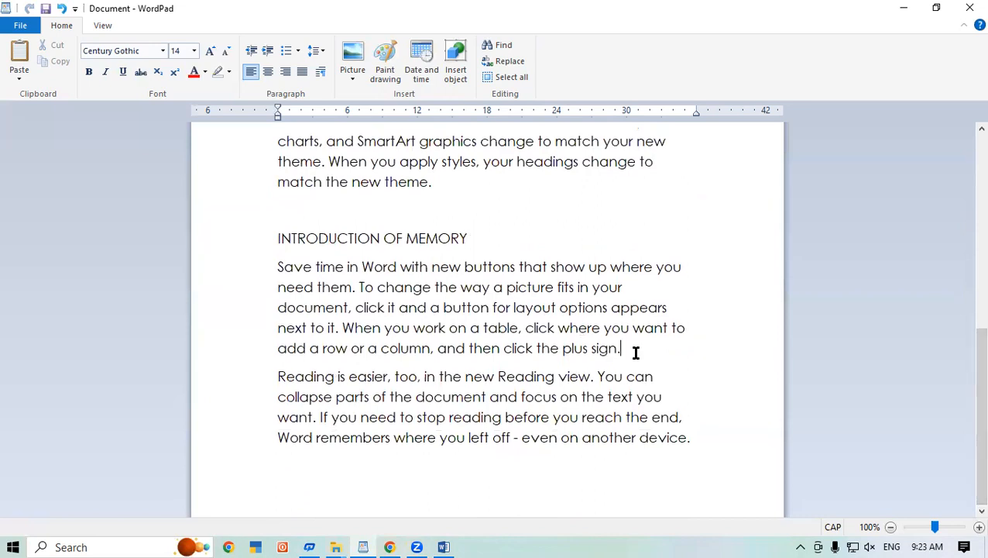
pyautogui.press('Return')
pyautogui.press('Return')
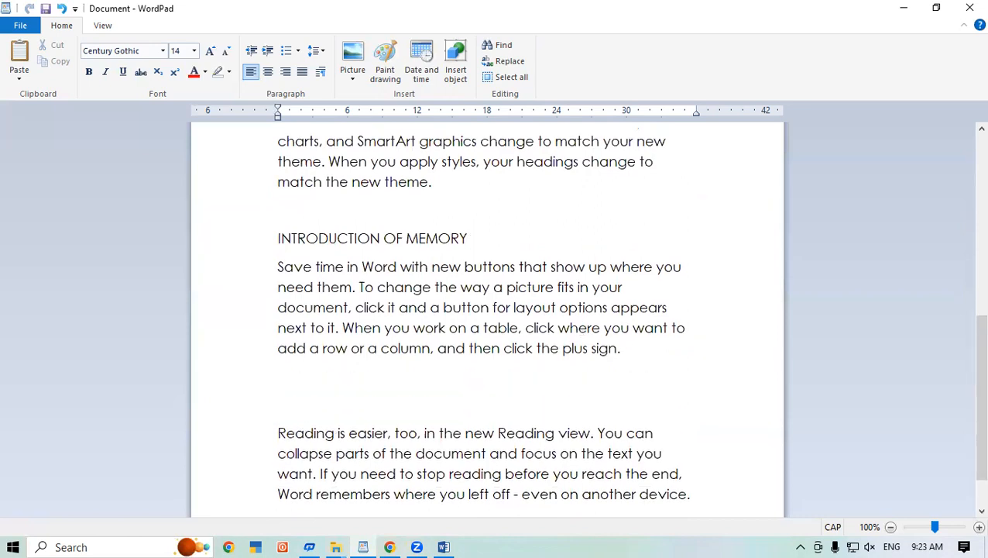
pyautogui.hotkey('ctrl', 'v')
# - Change the pasted heading above the "Reading is easier" paragraph to "INTRODUCTION OF PRINTER"
pyautogui.press('BackSpace')
pyautogui.press('BackSpace')
pyautogui.press('BackSpace')
pyautogui.press('BackSpace')
pyautogui.press('BackSpace')
pyautogui.press('BackSpace')
pyautogui.press('BackSpace')
pyautogui.press('BackSpace')
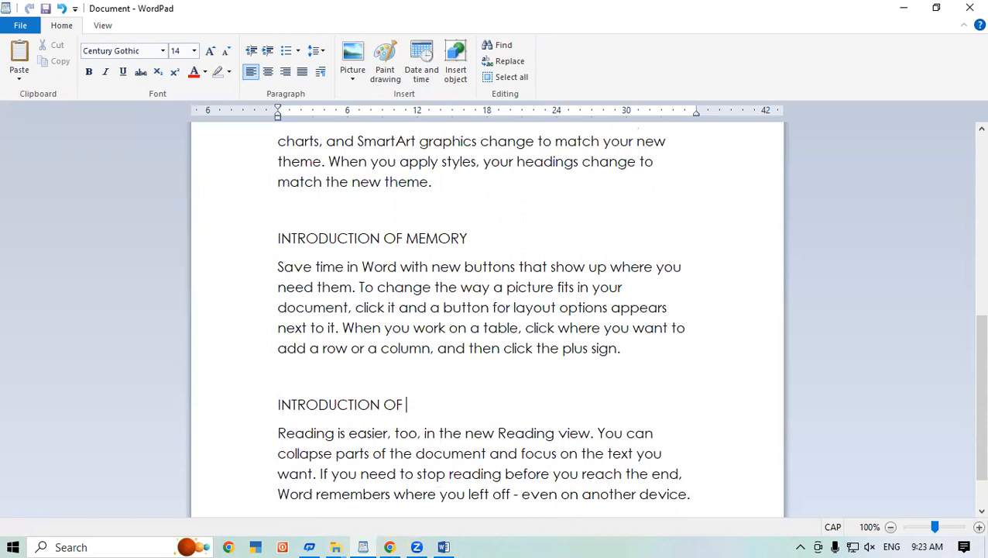
pyautogui.write('PRINTER')
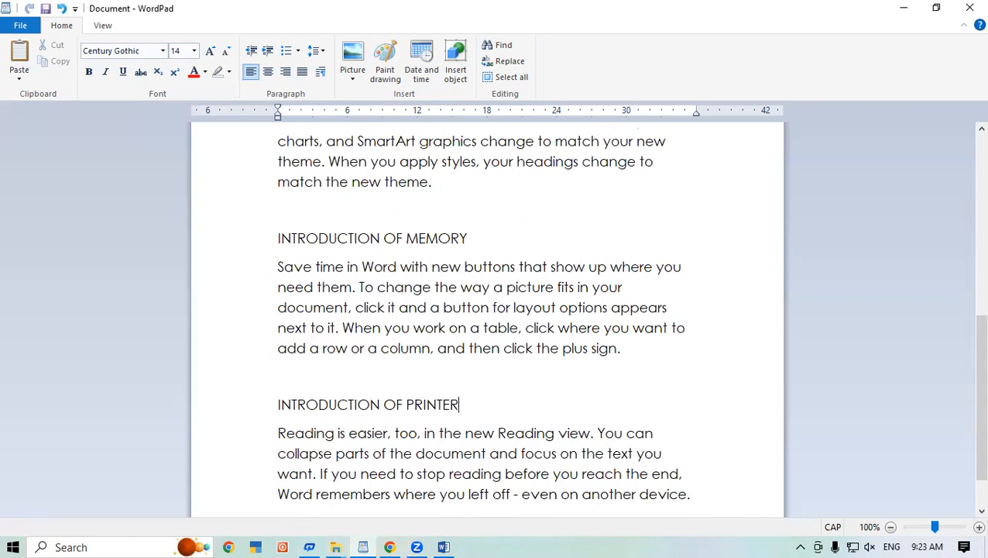
pyautogui.scroll(7, 966, 409)
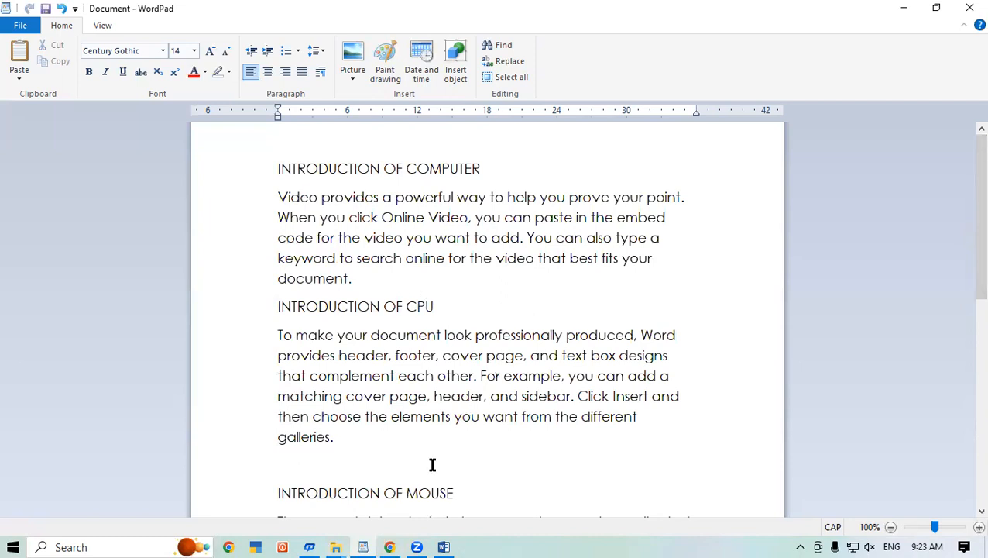
pyautogui.moveTo(298, 223); pyautogui.dragTo(363, 249)
pyautogui.moveTo(318, 171); pyautogui.dragTo(339, 176)
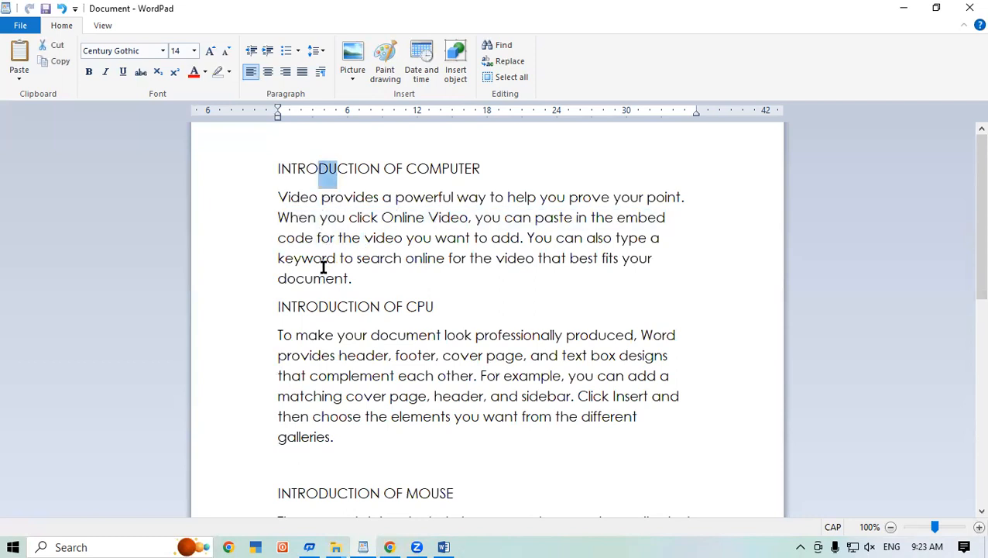
pyautogui.click(371, 275)
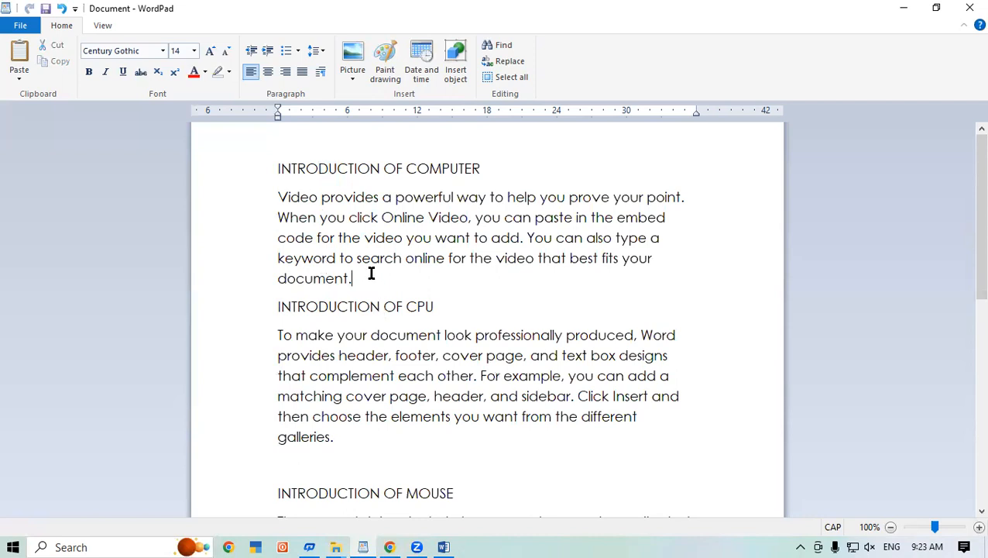
# - Increase the font size of the "INTRODUCTION OF COMPUTER" heading to 22
pyautogui.click(264, 178)
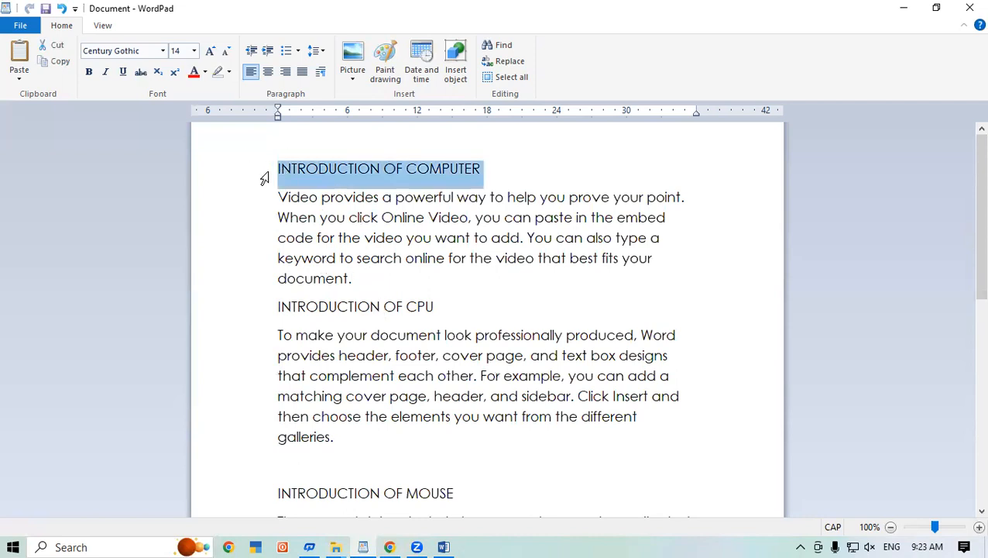
pyautogui.click(211, 50)
pyautogui.click(213, 51)
pyautogui.click(214, 51)
pyautogui.click(215, 52)
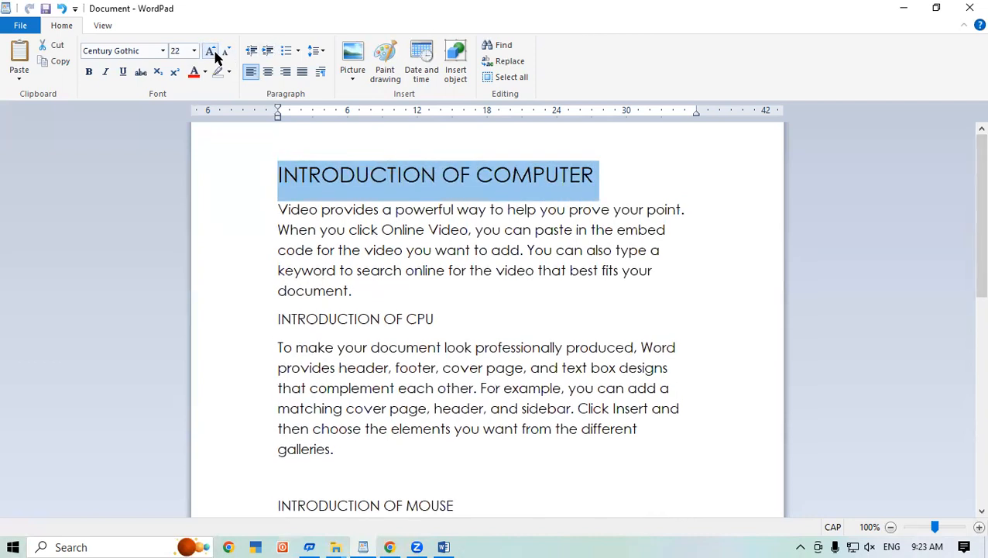
# - Make the "INTRODUCTION OF COMPUTER" heading bold, underlined and red
pyautogui.hotkey('ctrl', 'b')
pyautogui.hotkey('ctrl', 'u')
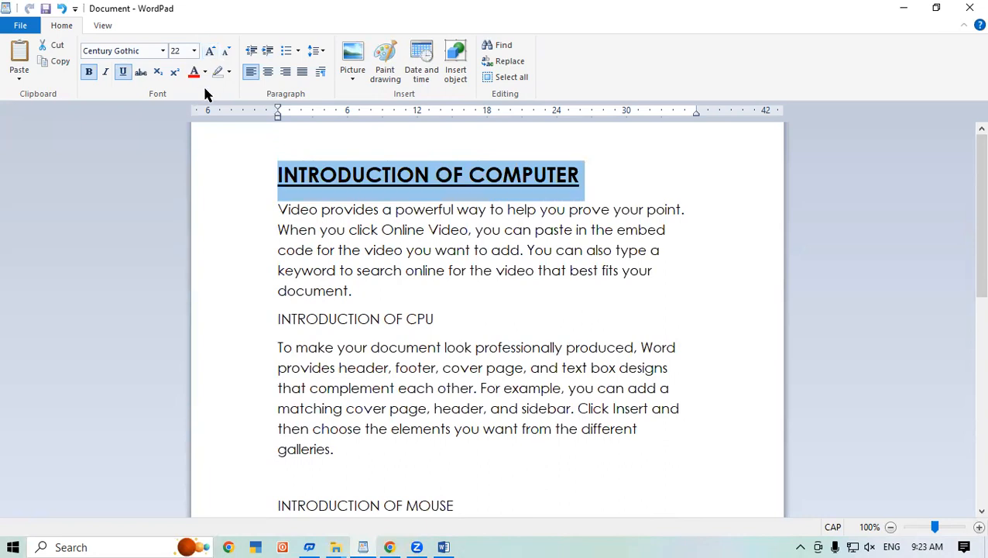
pyautogui.click(194, 72)
pyautogui.click(424, 283)
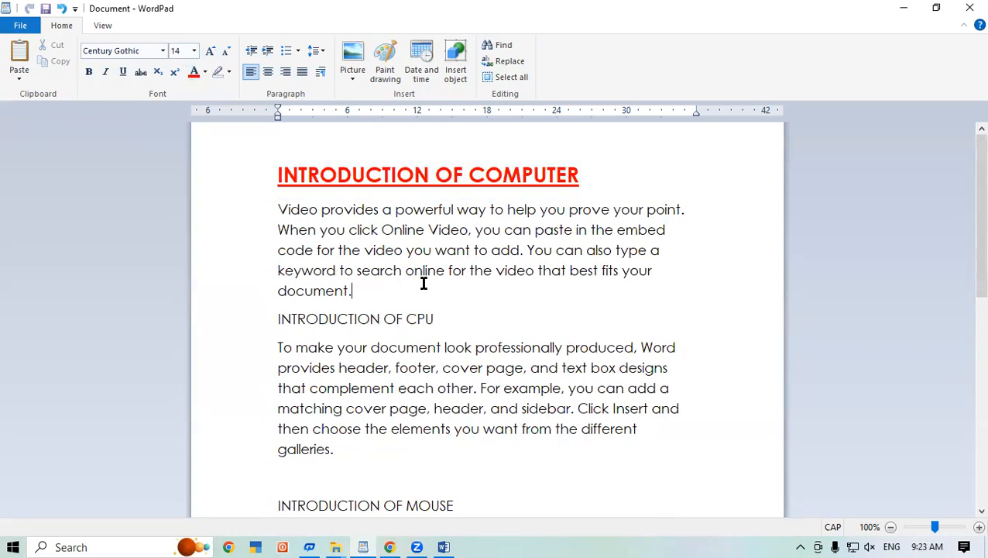
# - Increase the font size of the "INTRODUCTION OF CPU" heading to 22
pyautogui.click(262, 331)
pyautogui.click(209, 51)
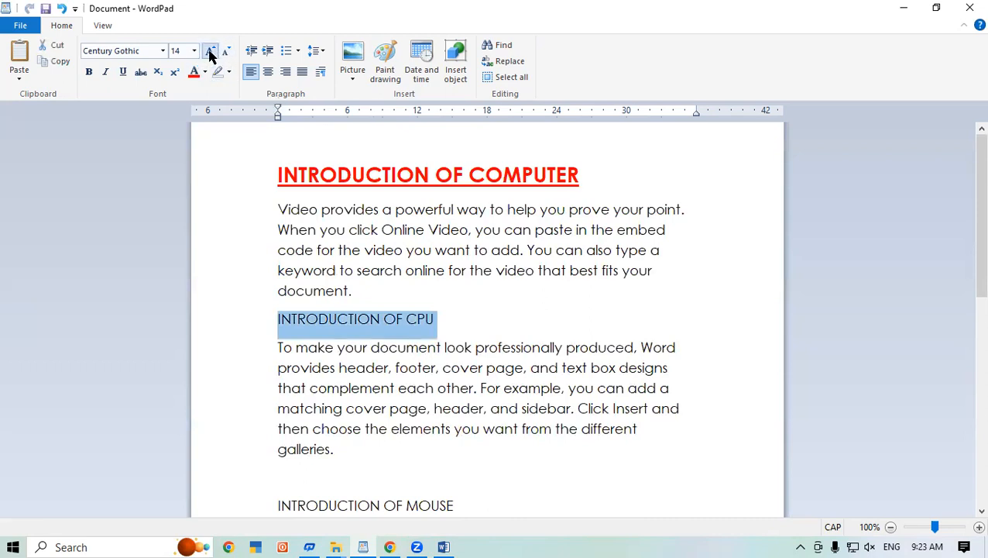
pyautogui.click(210, 51)
pyautogui.click(210, 51)
pyautogui.click(210, 51)
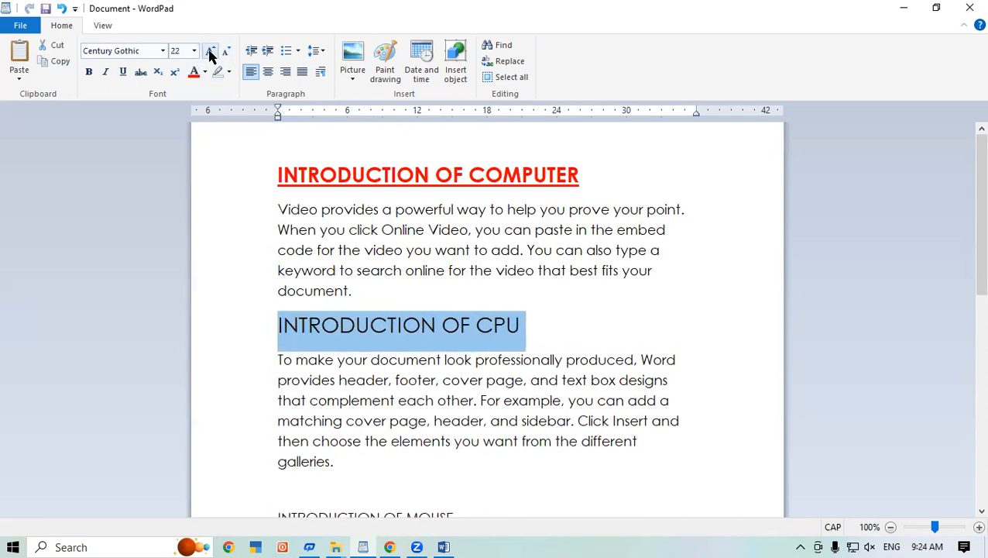
# - Make the "INTRODUCTION OF CPU" heading bold, underlined and red
pyautogui.hotkey('ctrl', 'b')
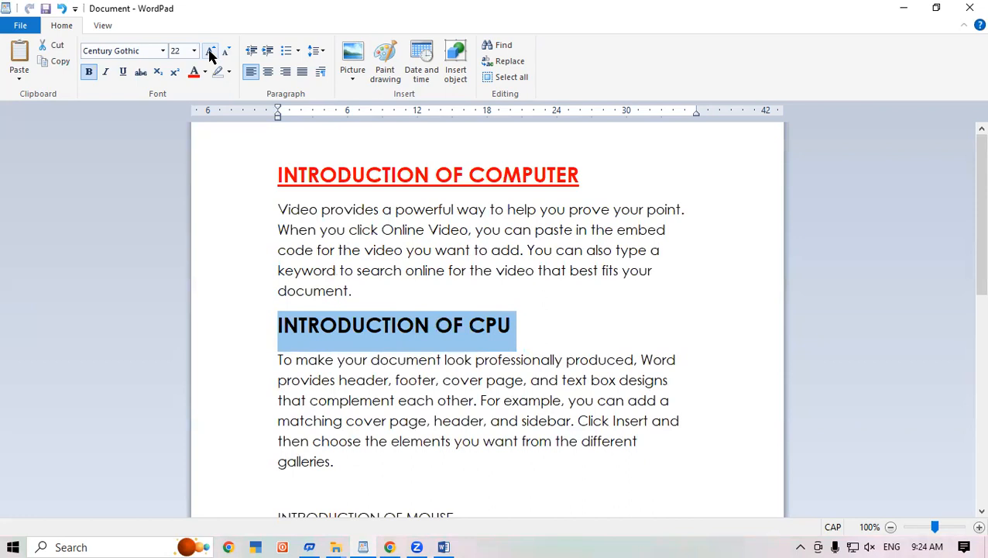
pyautogui.hotkey('ctrl', 'u')
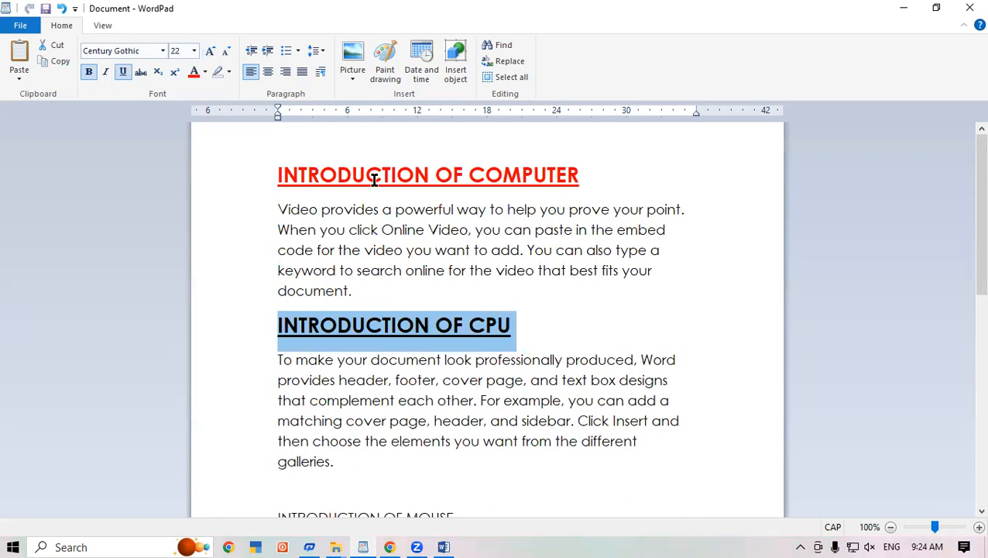
pyautogui.click(197, 76)
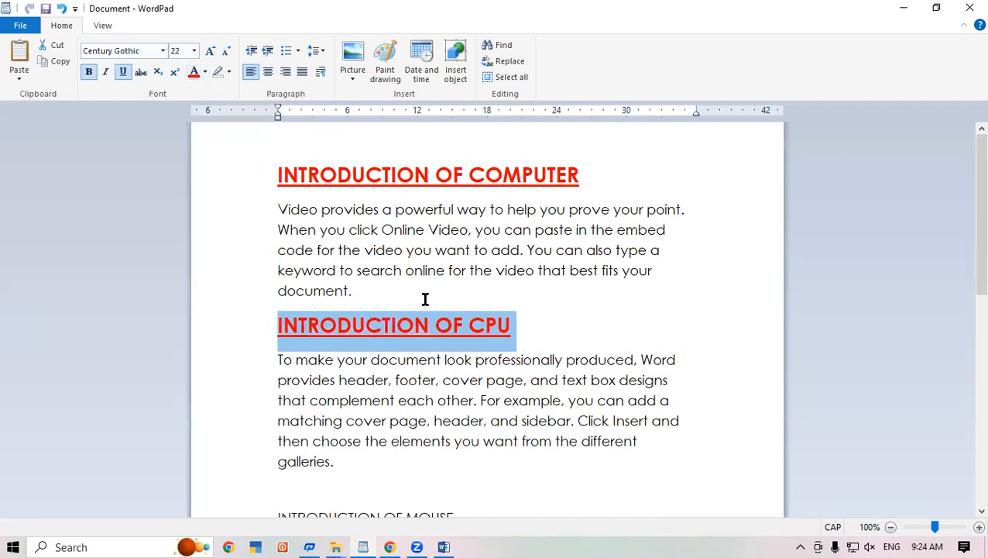
pyautogui.moveTo(320, 182); pyautogui.dragTo(351, 182)
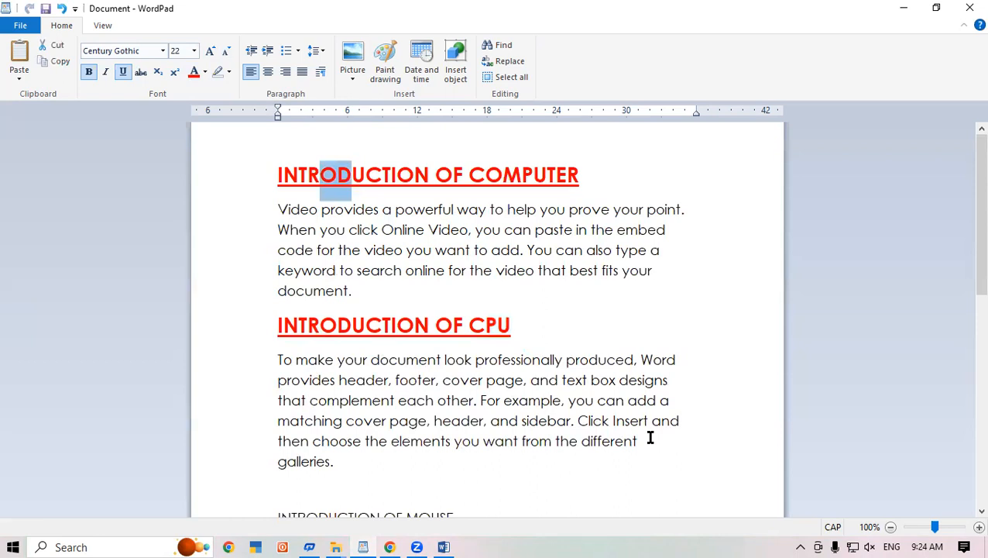
# - Increase the font size of the "INTRODUCTION OF MOUSE" heading to 20
pyautogui.scroll(-2, 965, 324)
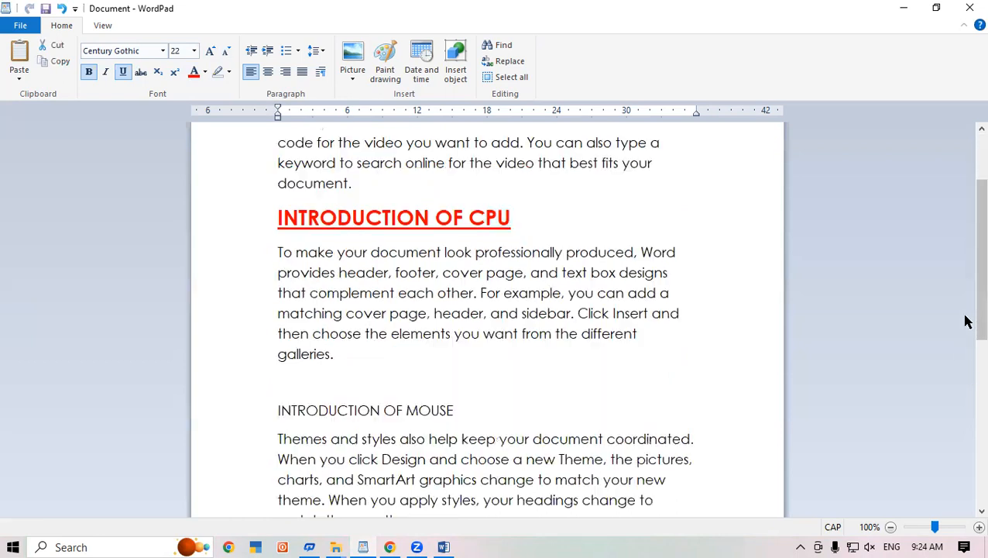
pyautogui.click(262, 418)
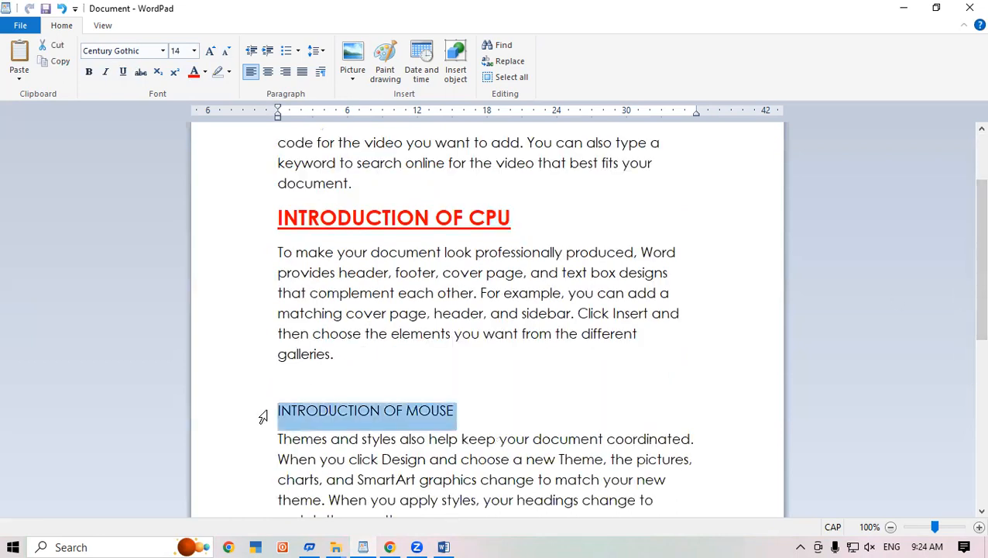
pyautogui.click(210, 54)
pyautogui.click(210, 54)
pyautogui.click(210, 54)
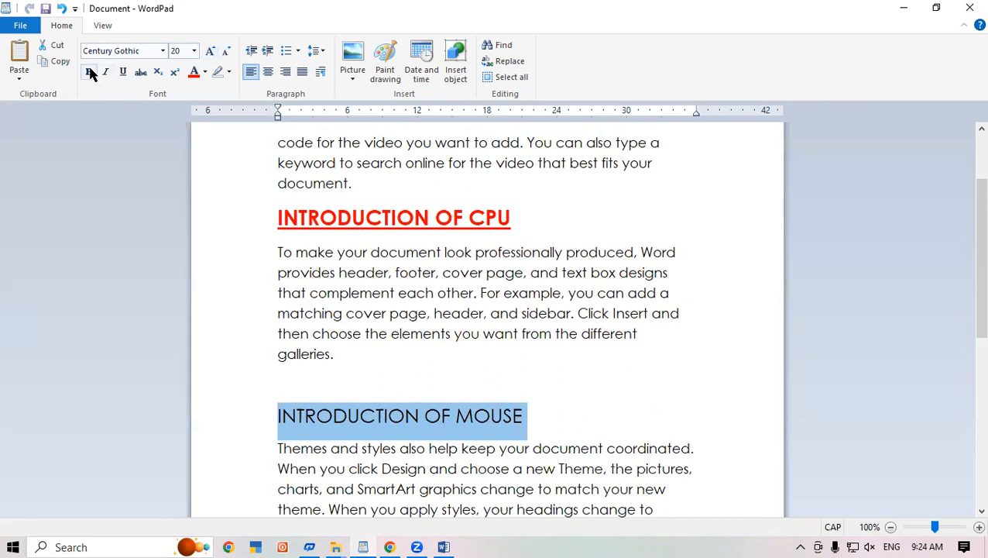
# - Make the "INTRODUCTION OF MOUSE" heading bold, red and underlined, and raise its font size to 22
pyautogui.click(89, 72)
pyautogui.click(194, 72)
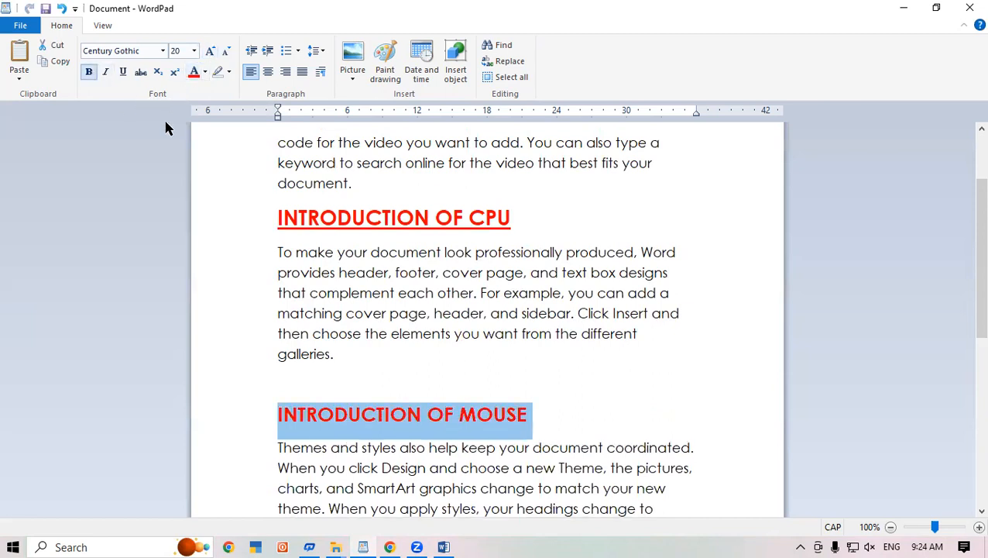
pyautogui.hotkey('ctrl', 'u')
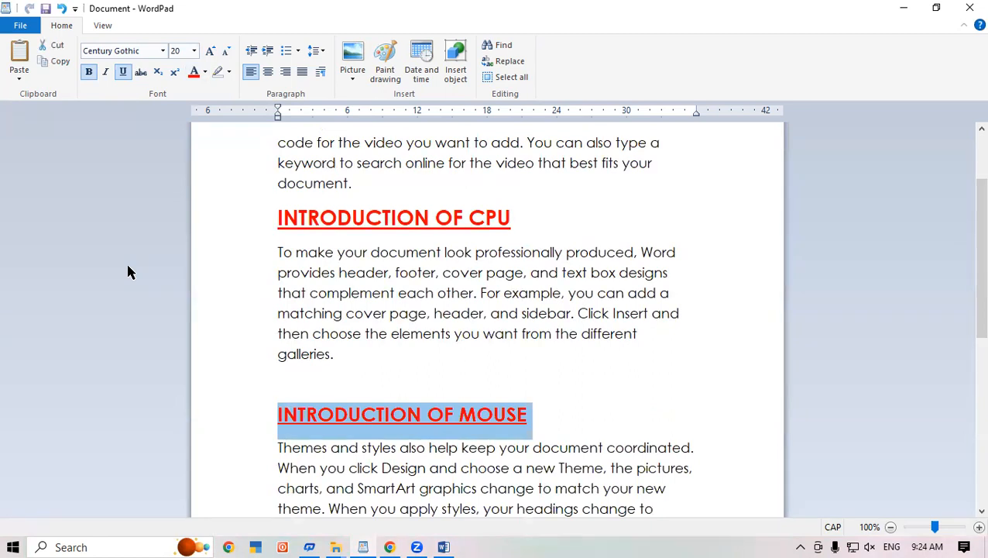
pyautogui.hotkey('ctrl', 'shift', '.')
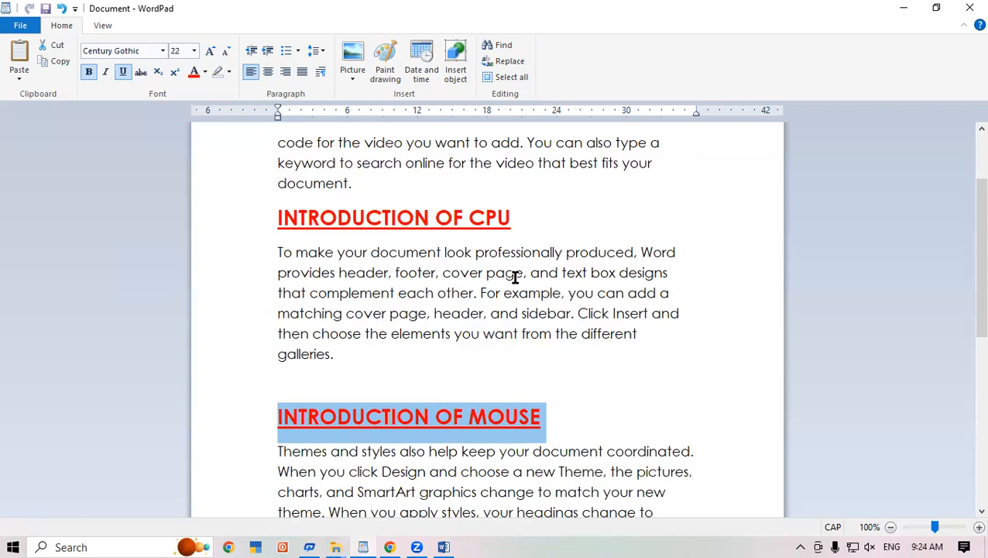
# - Increase the font size of the "INTRODUCTION OF MEMORY" heading to 20
pyautogui.scroll(-2, 515, 278)
pyautogui.scroll(1, 607, 289)
pyautogui.moveTo(977, 270); pyautogui.dragTo(911, 336)
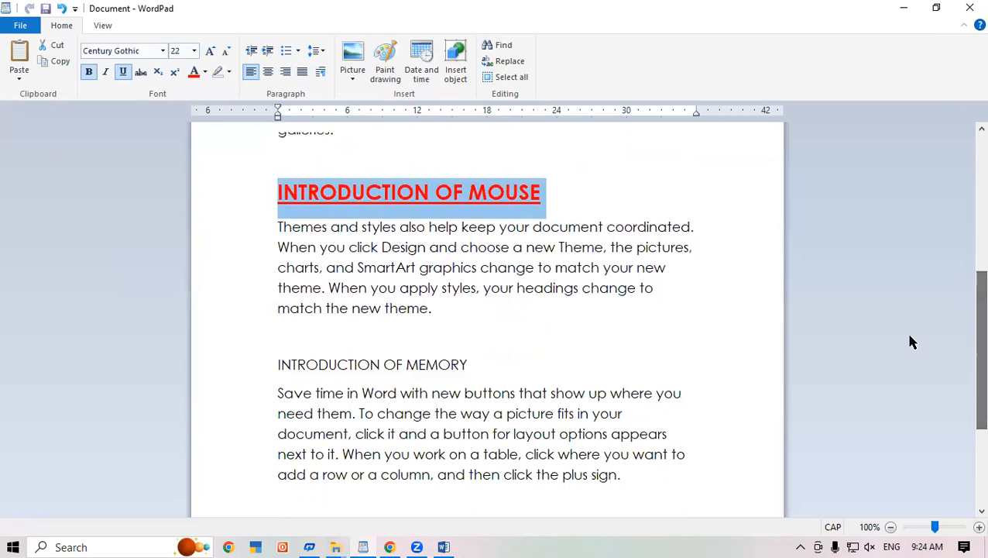
pyautogui.click(278, 364)
pyautogui.click(494, 413)
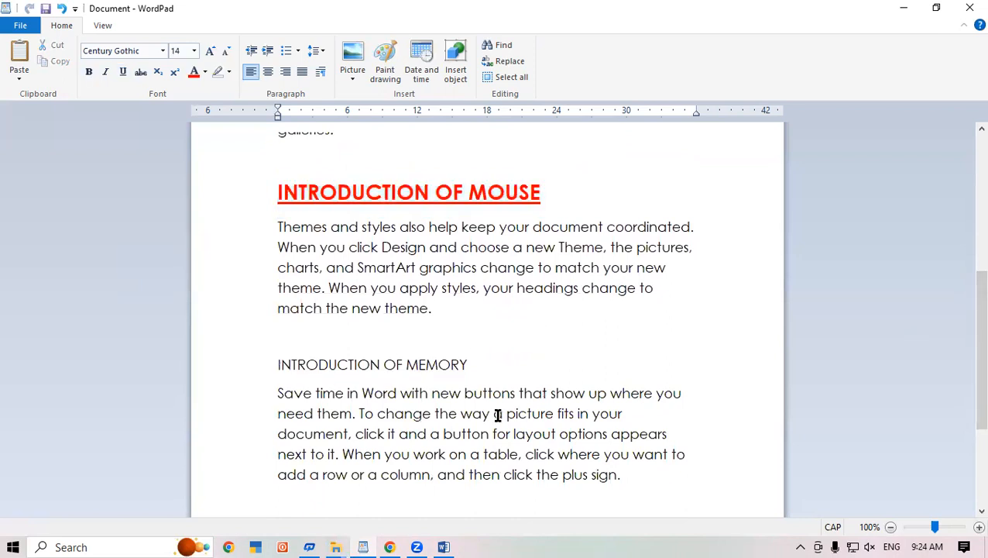
pyautogui.click(244, 373)
pyautogui.click(208, 53)
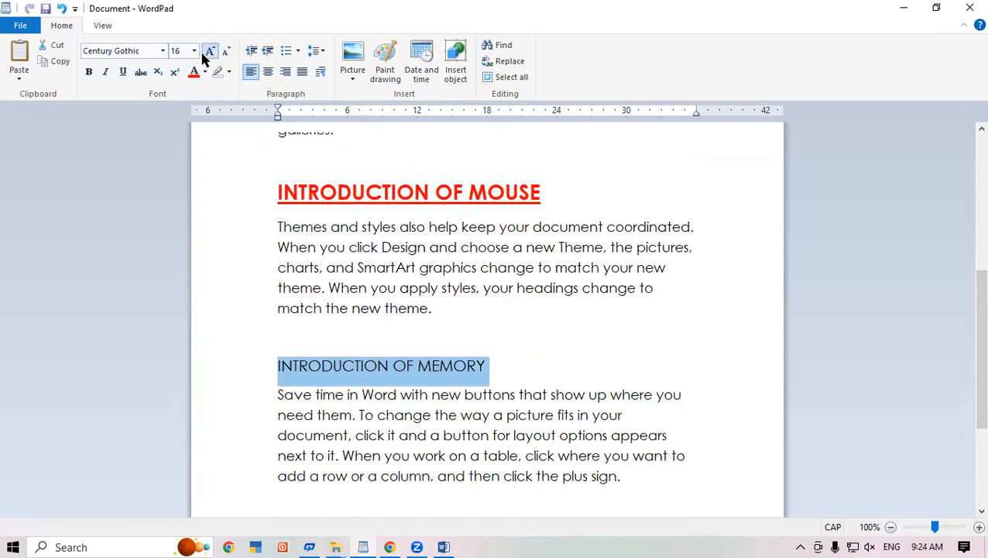
pyautogui.click(208, 52)
pyautogui.click(208, 53)
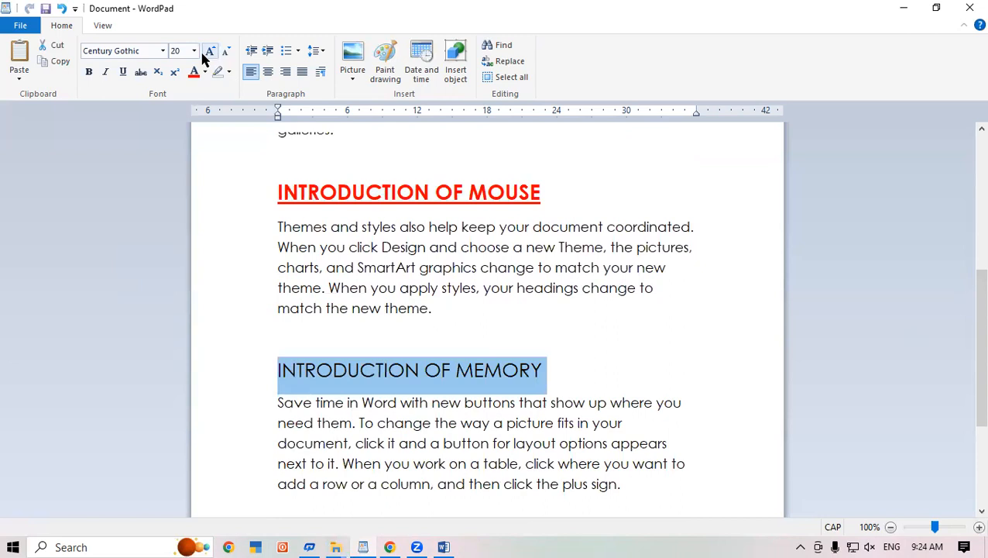
# - Make the "INTRODUCTION OF MEMORY" heading bold, red and underlined, and raise its font size to 22
pyautogui.click(88, 72)
pyautogui.click(194, 73)
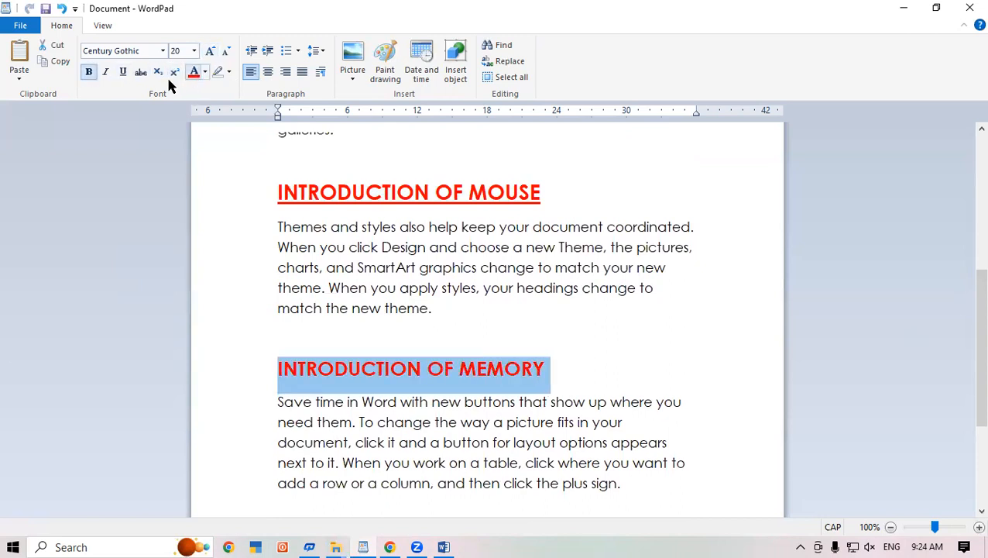
pyautogui.click(122, 73)
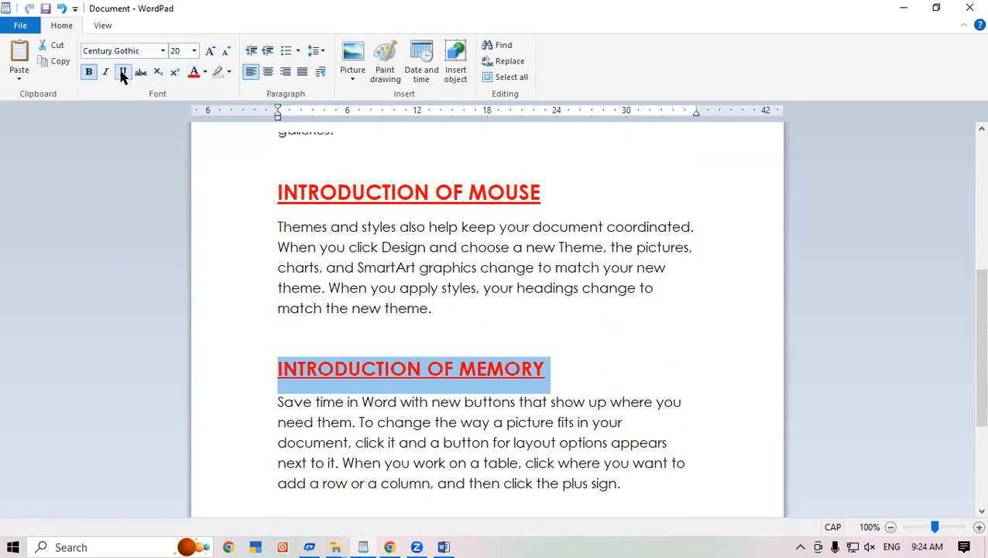
pyautogui.click(210, 53)
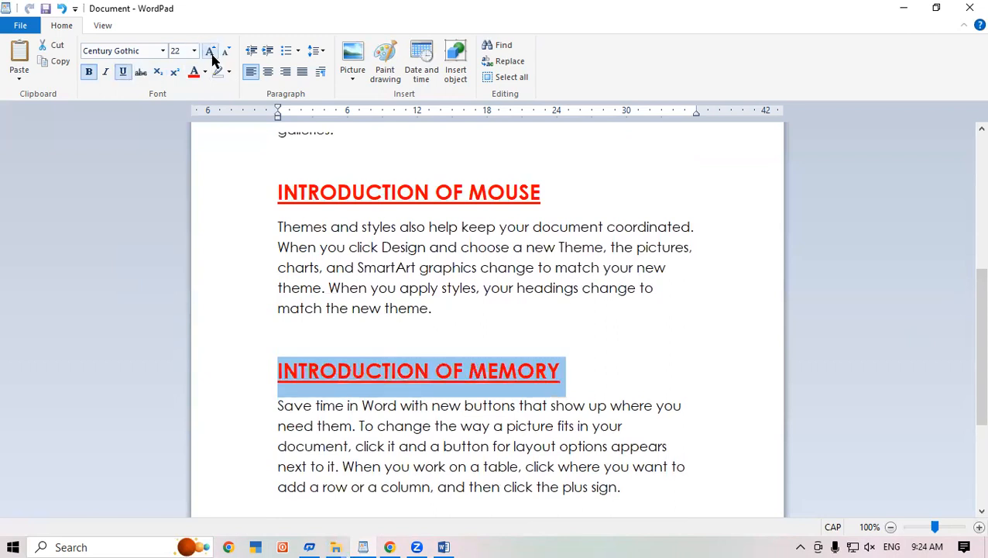
# - Increase the font size of the "INTRODUCTION OF PRINTER" heading to 24
pyautogui.moveTo(965, 287); pyautogui.dragTo(967, 402)
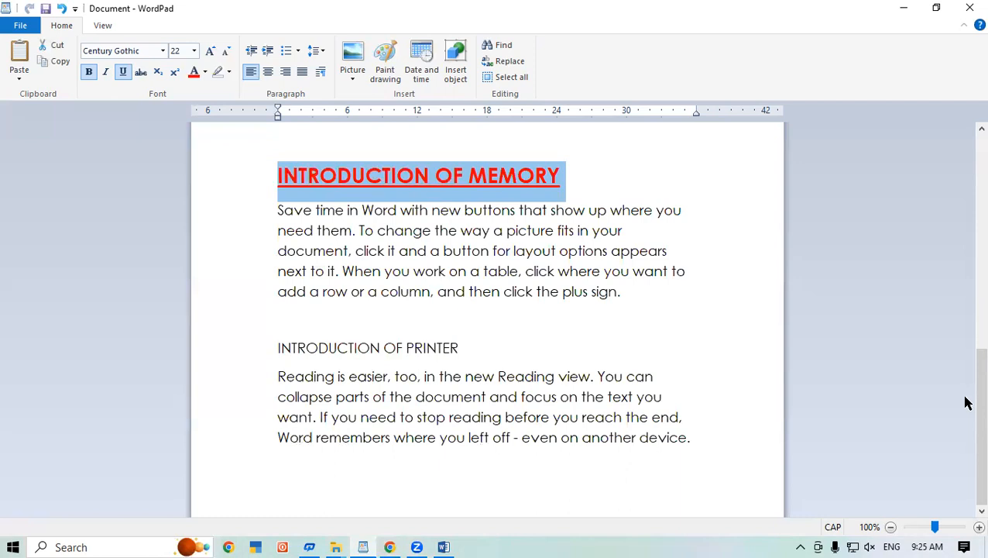
pyautogui.click(262, 353)
pyautogui.click(214, 52)
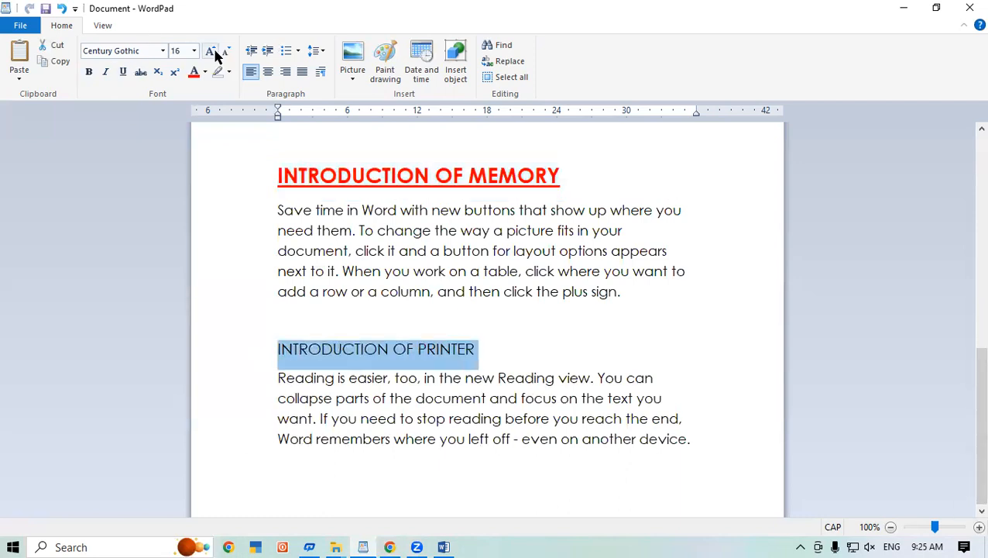
pyautogui.click(212, 52)
pyautogui.click(211, 52)
pyautogui.click(212, 52)
pyautogui.click(211, 52)
# - Make the "INTRODUCTION OF PRINTER" heading bold, underlined and red
pyautogui.click(87, 73)
pyautogui.click(122, 71)
pyautogui.click(193, 72)
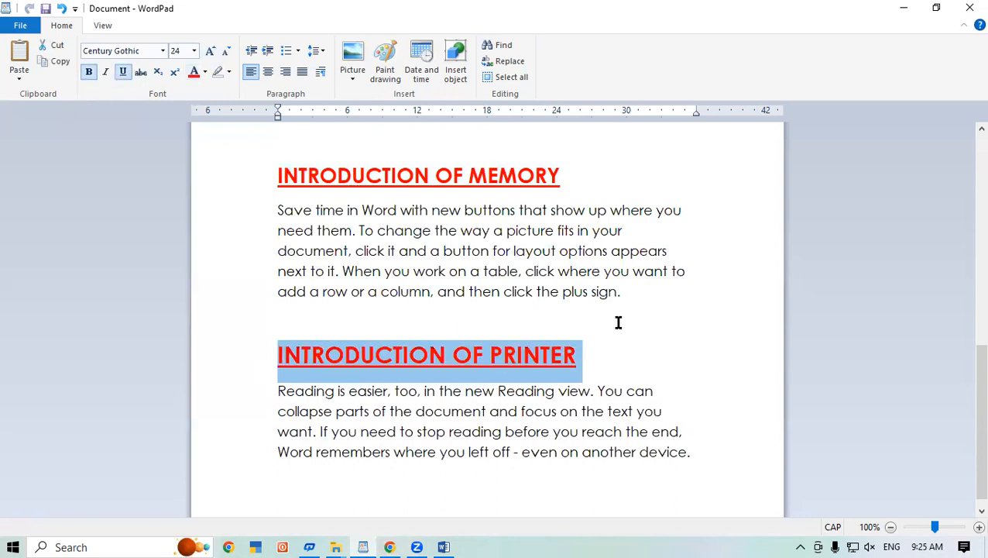
pyautogui.click(618, 323)
# - Highlight the "INTRODUCTION OF COMPUTER" heading at the start of the document in yellow
pyautogui.moveTo(970, 417); pyautogui.dragTo(967, 133)
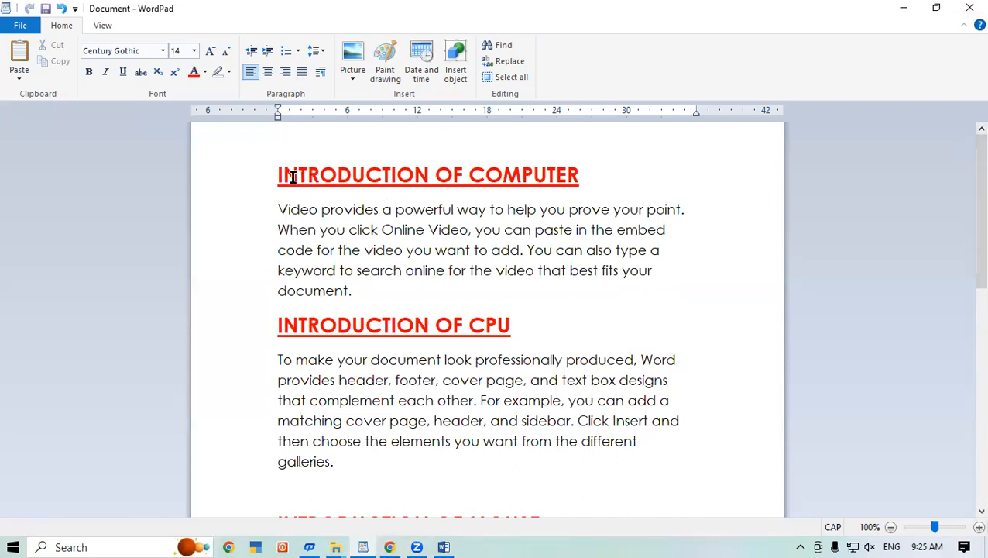
pyautogui.moveTo(276, 172); pyautogui.dragTo(515, 150)
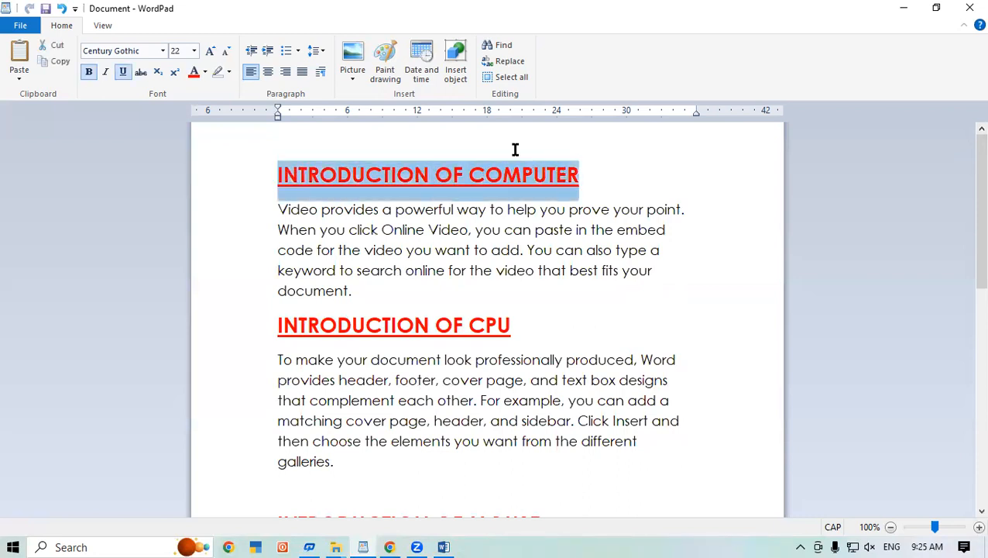
pyautogui.click(229, 72)
pyautogui.click(221, 92)
pyautogui.click(581, 318)
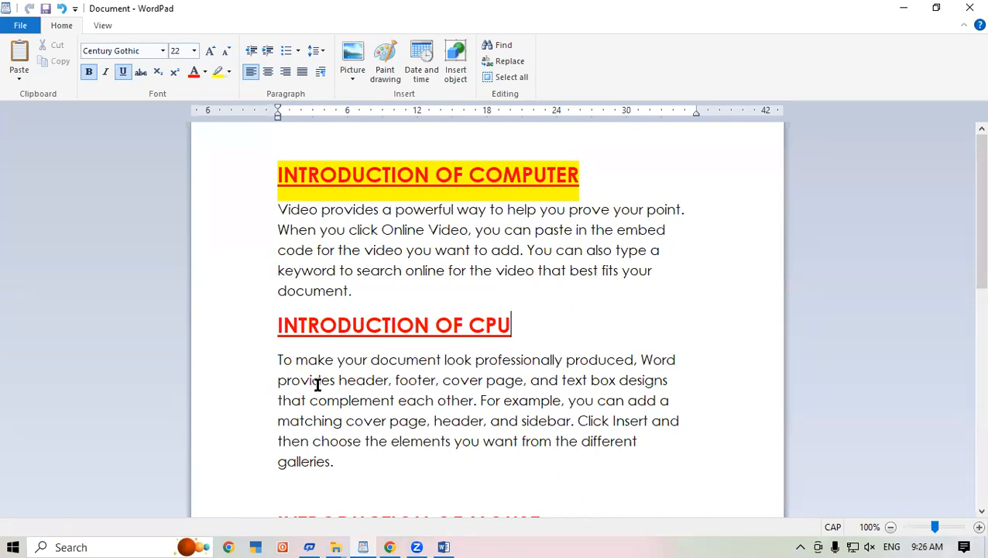
# - Highlight the "INTRODUCTION OF CPU" heading in cyan
pyautogui.click(264, 336)
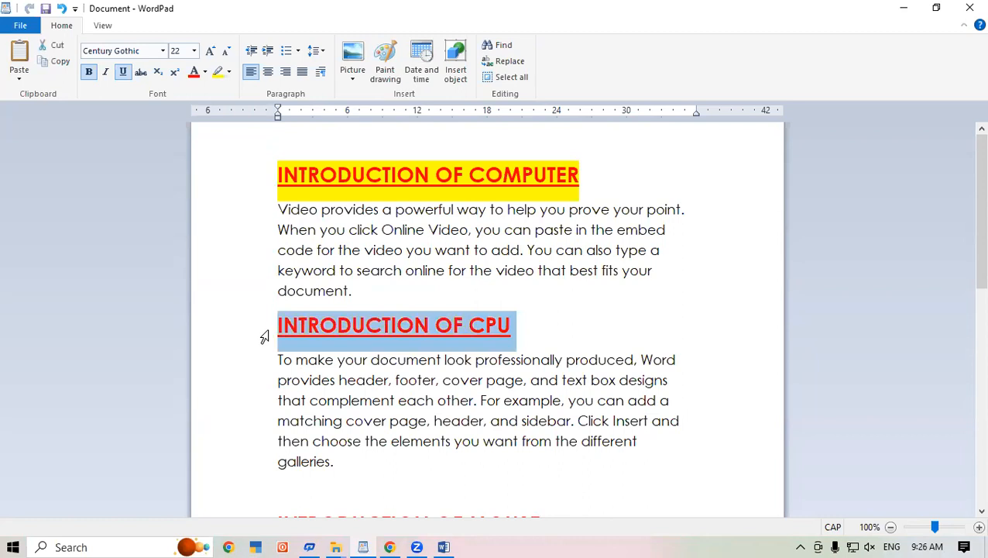
pyautogui.click(230, 72)
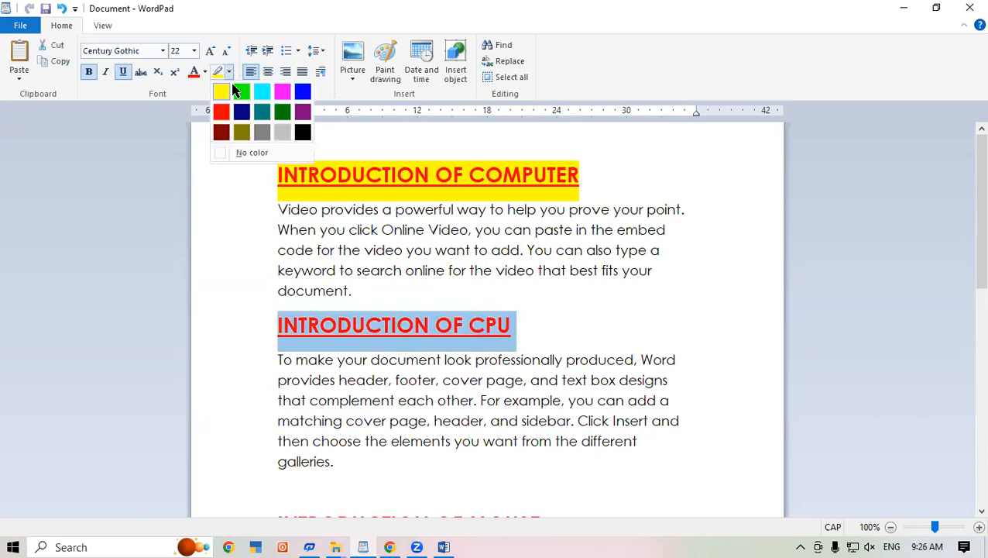
pyautogui.click(262, 93)
pyautogui.click(686, 442)
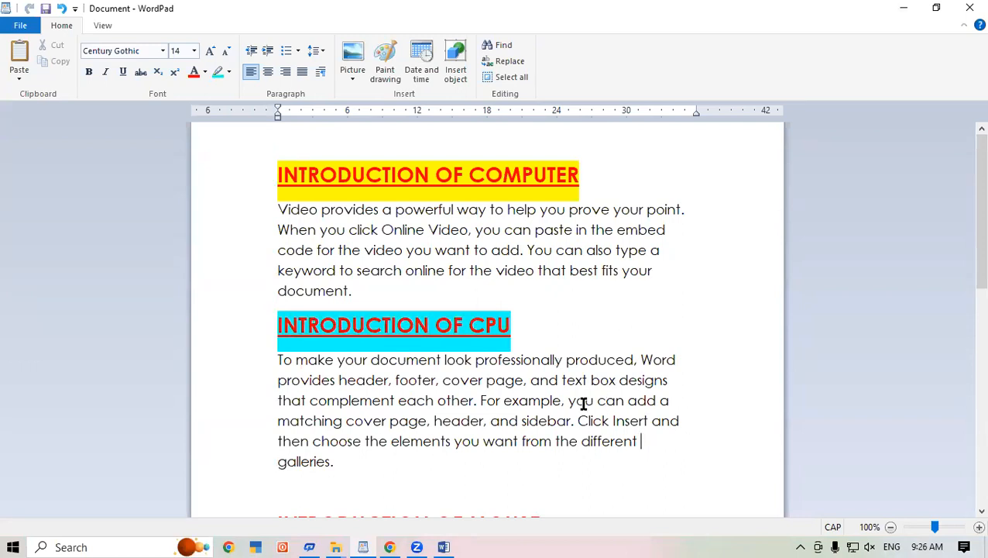
# - Highlight the word "you" after "For example," in the CPU paragraph in cyan and make it bold
pyautogui.moveTo(569, 401); pyautogui.dragTo(585, 404)
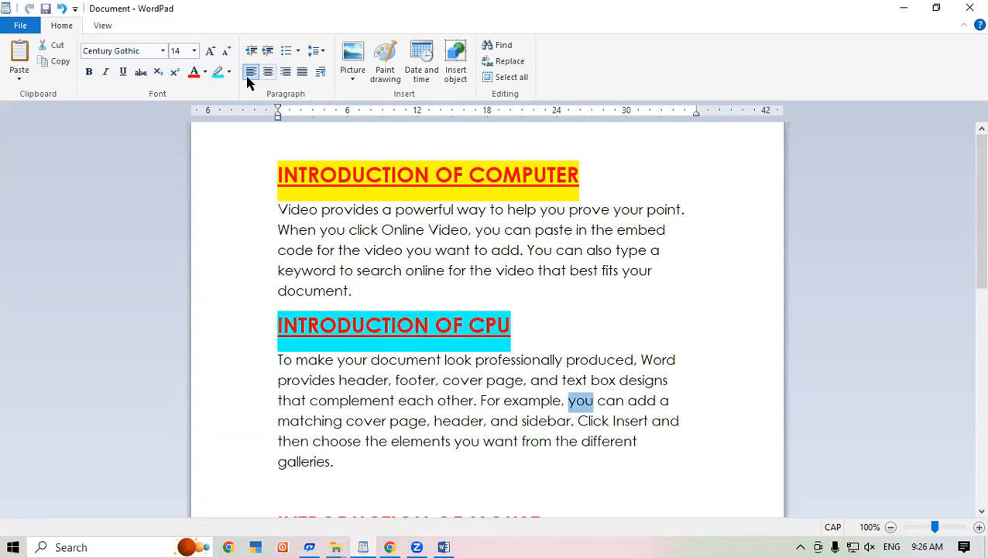
pyautogui.click(218, 72)
pyautogui.click(688, 399)
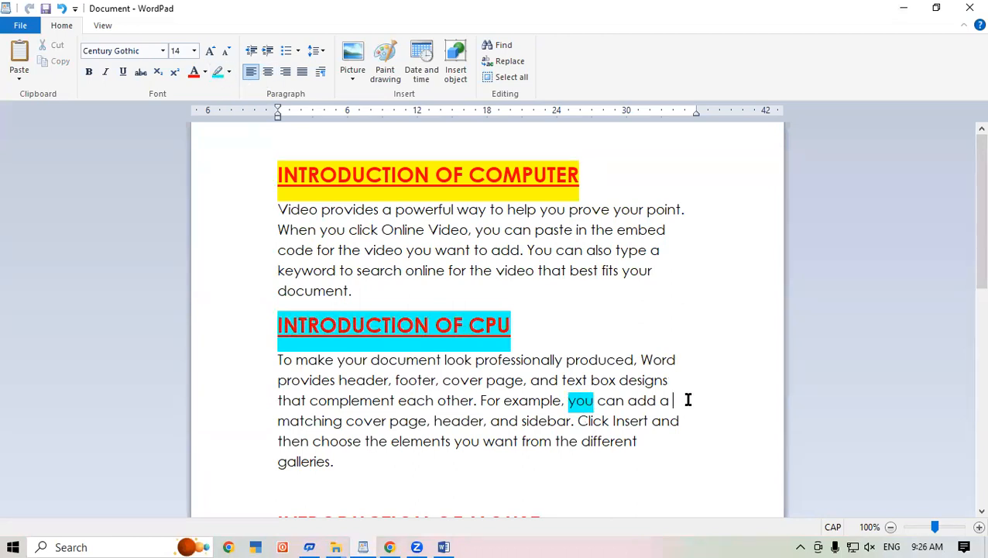
pyautogui.moveTo(570, 401); pyautogui.dragTo(594, 403)
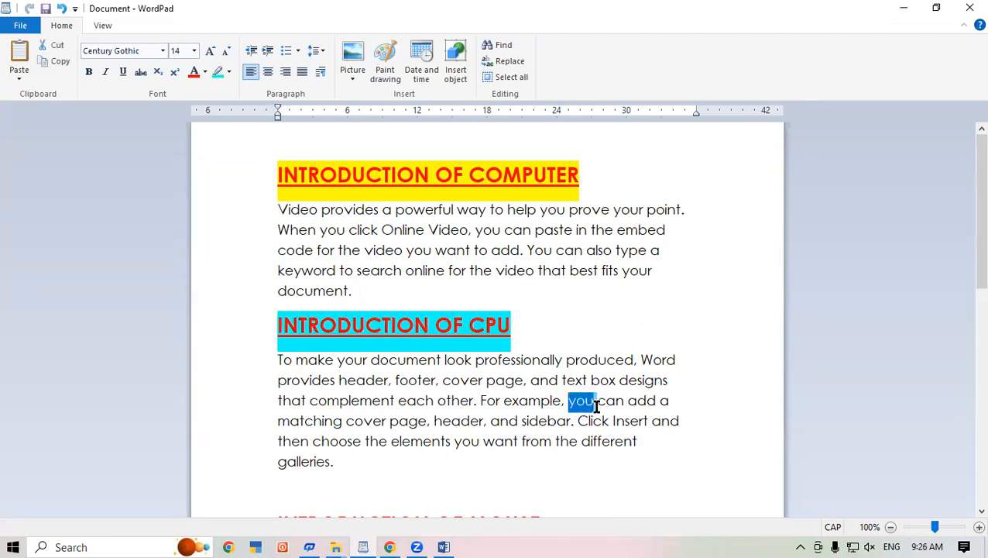
pyautogui.click(90, 72)
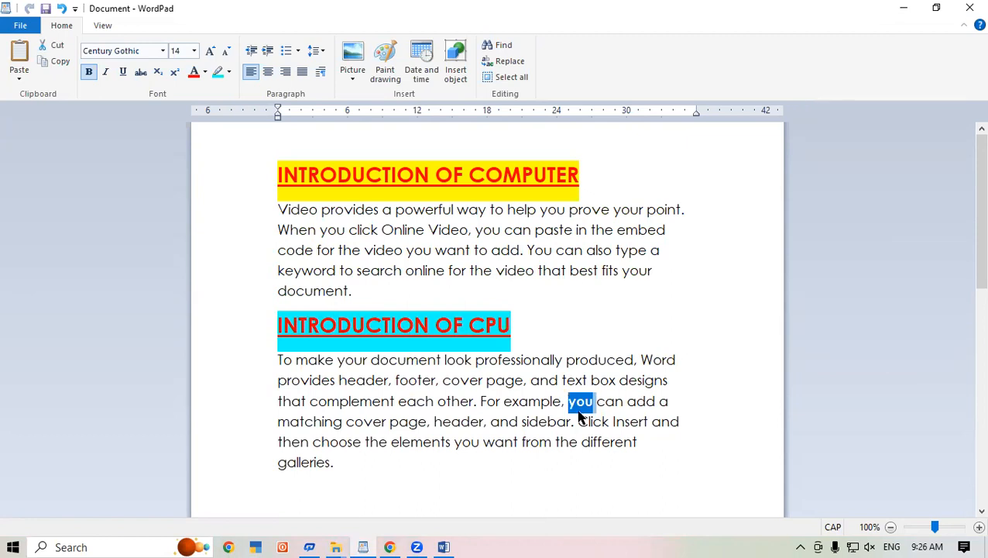
pyautogui.click(656, 454)
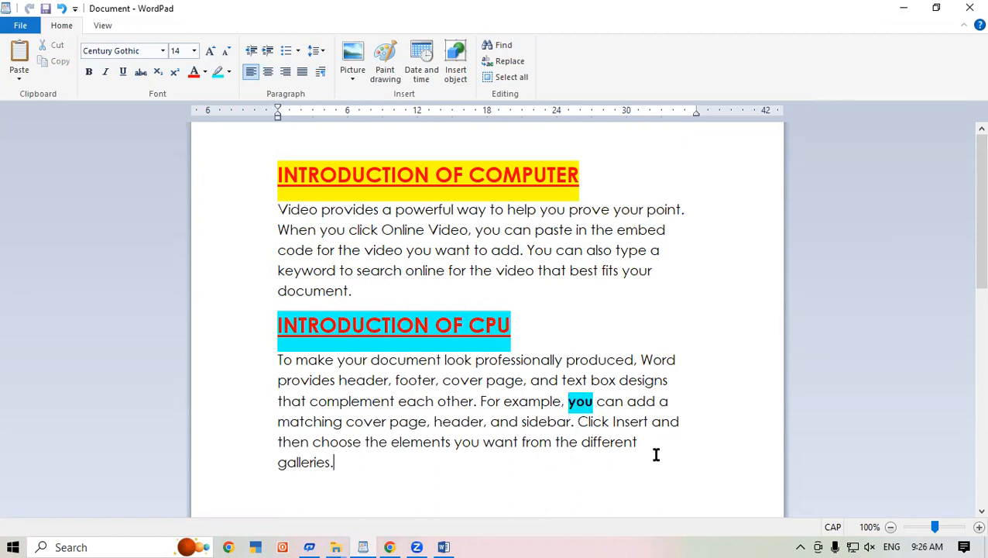
# - Highlight the "INTRODUCTION OF MOUSE" heading in magenta
pyautogui.scroll(-3, 964, 249)
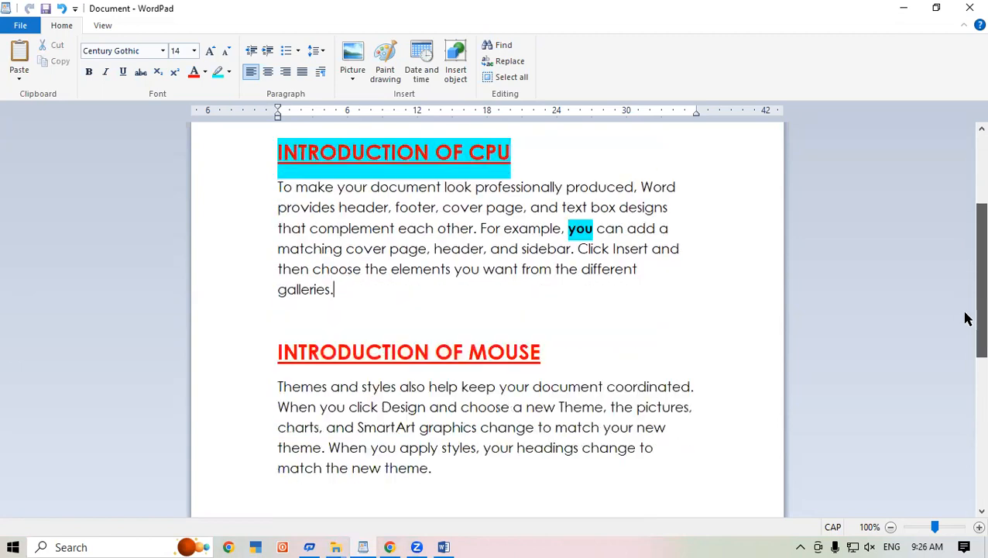
pyautogui.click(266, 352)
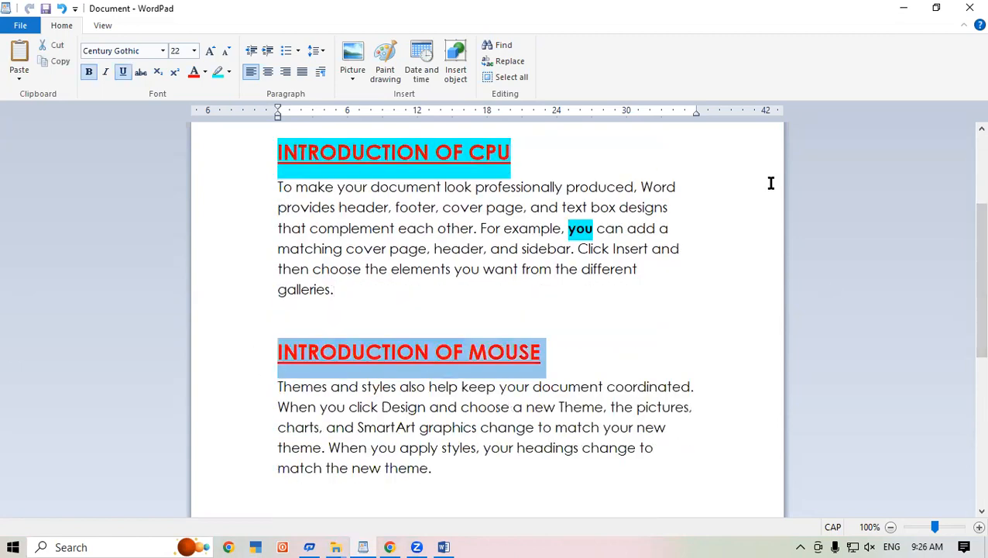
pyautogui.click(229, 74)
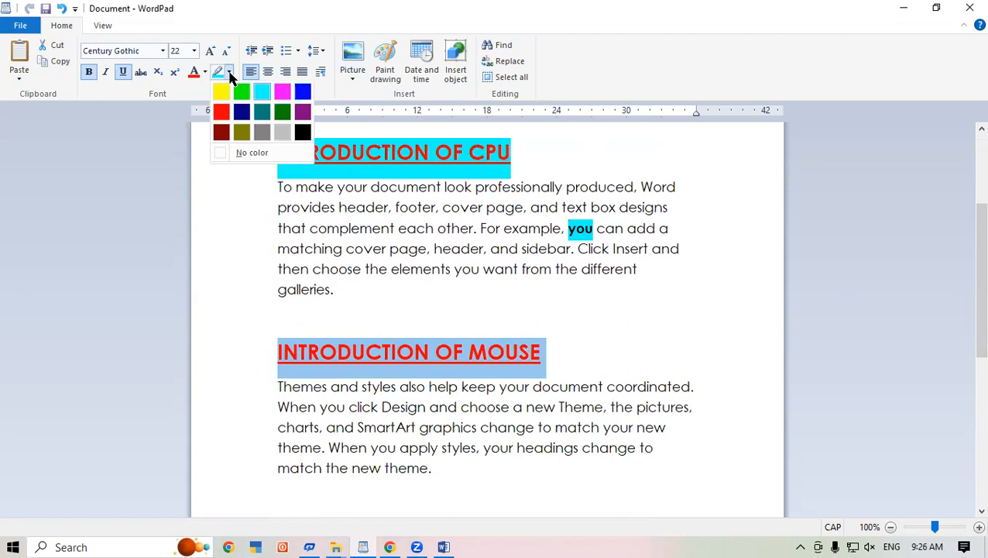
pyautogui.click(280, 101)
pyautogui.click(636, 406)
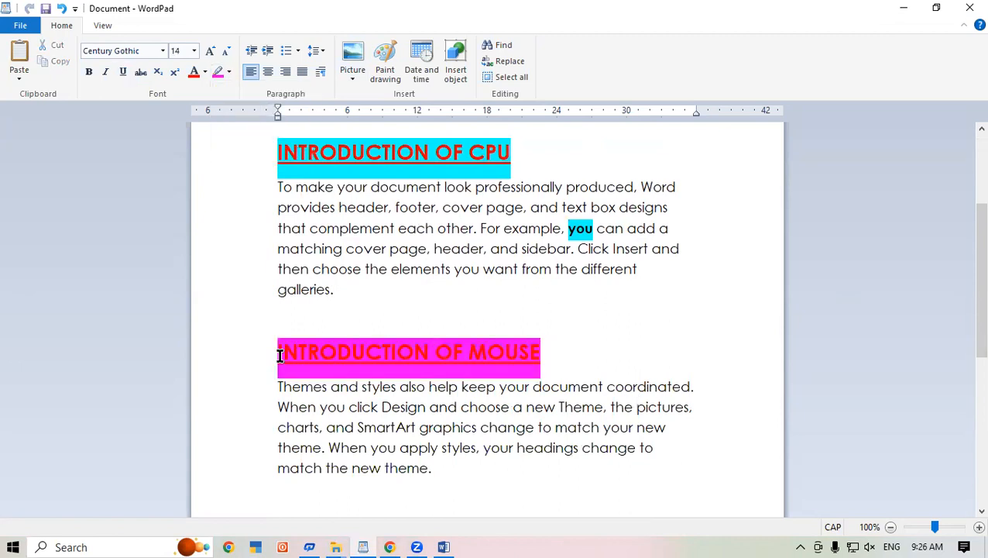
# - Change the text color of the "INTRODUCTION OF MOUSE" heading to black
pyautogui.click(281, 354)
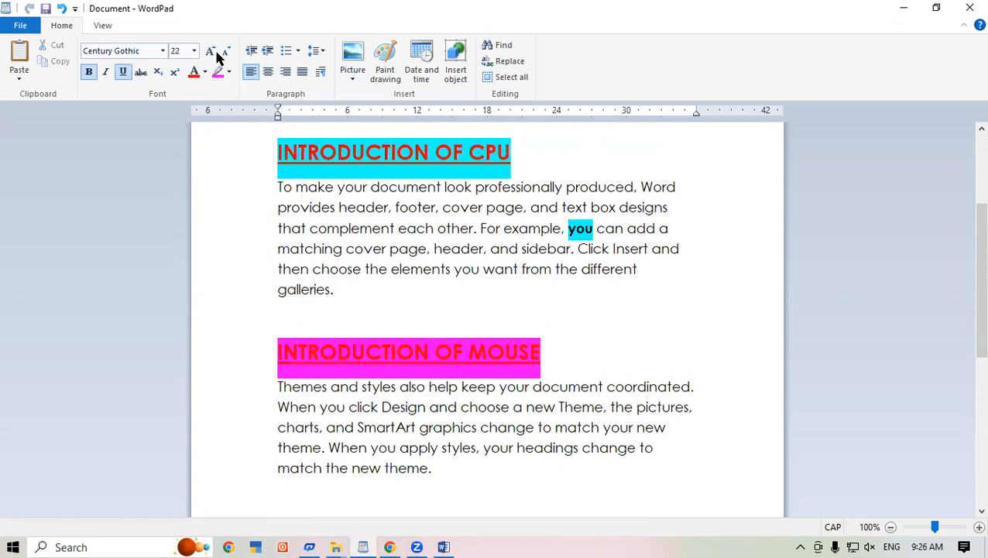
pyautogui.click(207, 72)
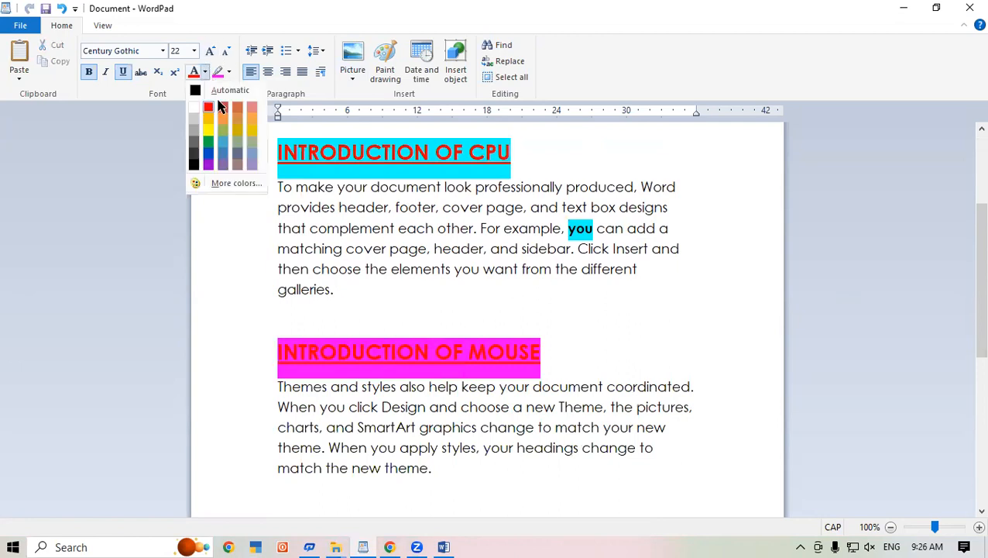
pyautogui.click(193, 167)
pyautogui.click(619, 406)
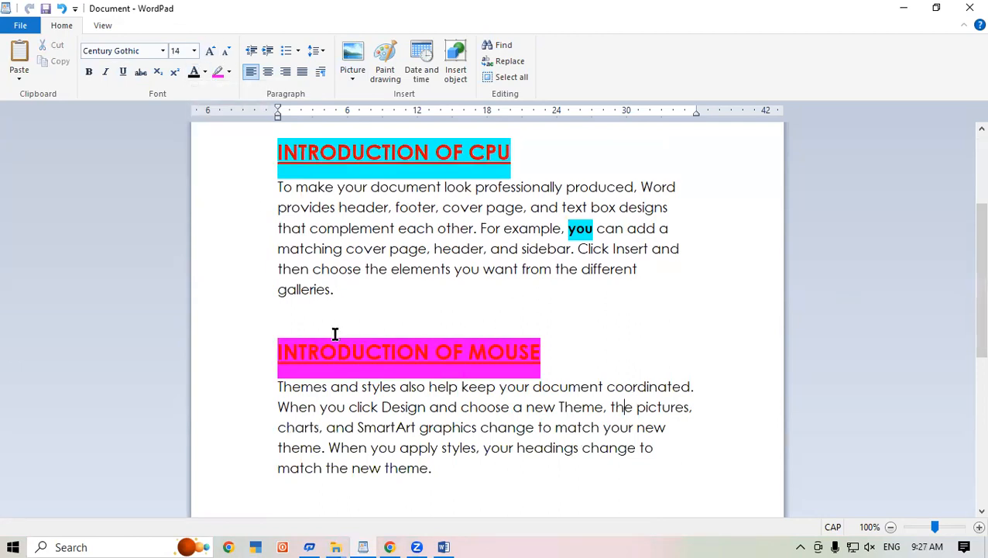
pyautogui.click(253, 349)
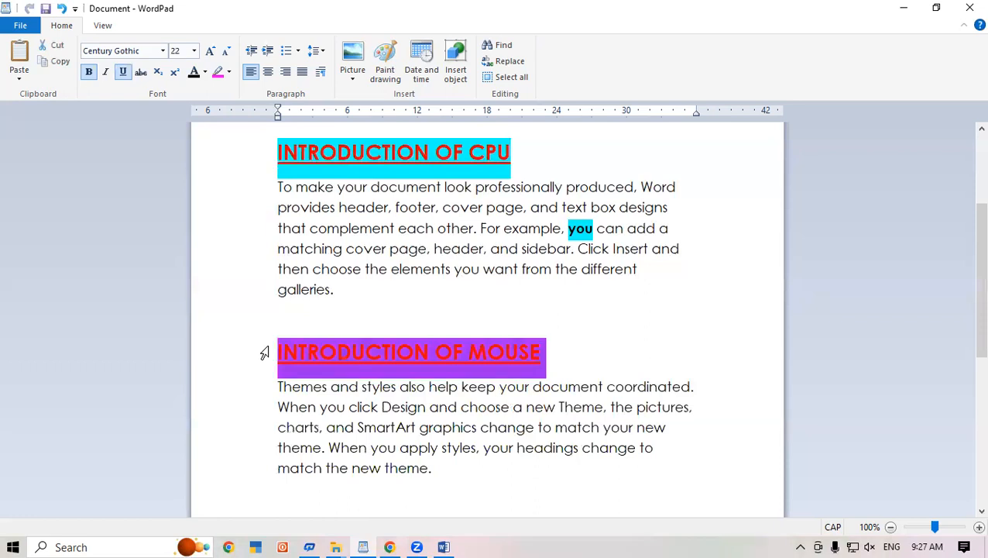
pyautogui.click(194, 72)
pyautogui.click(645, 387)
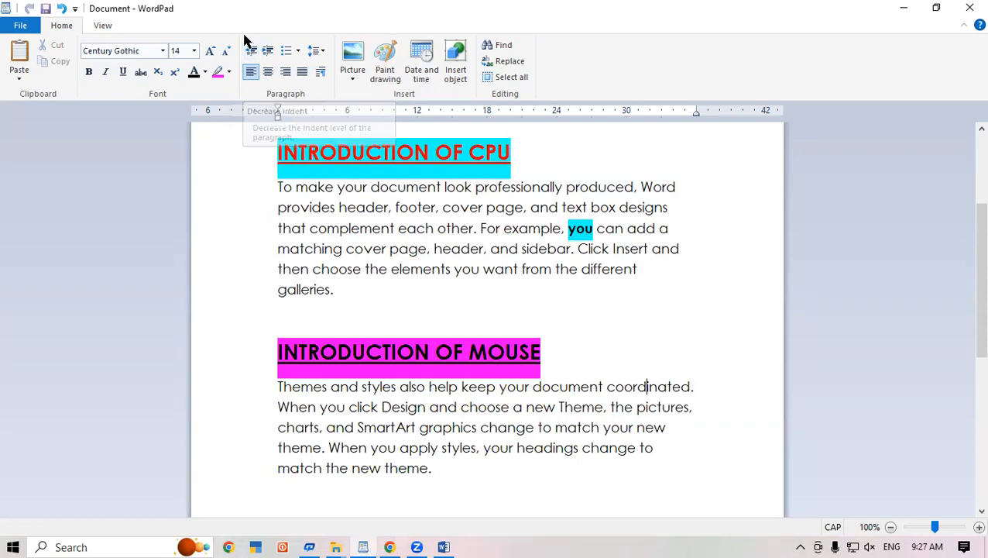
# - Switch to the Word document and increase the left indent of all the selected paragraphs to 4 inches
pyautogui.click(448, 543)
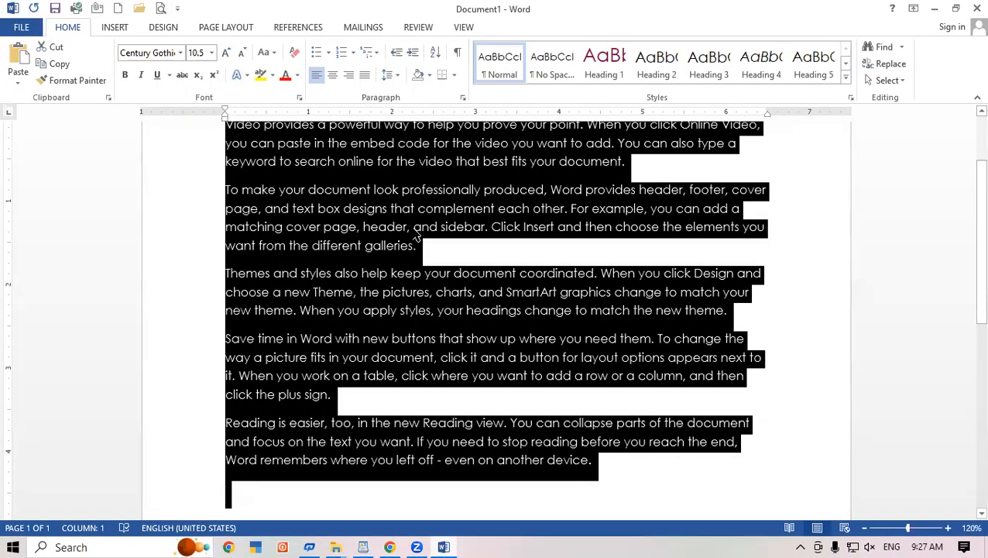
pyautogui.hotkey('ctrl', 'm')
pyautogui.hotkey('ctrl', 'm')
pyautogui.hotkey('ctrl', 'm')
pyautogui.hotkey('ctrl', 'm')
pyautogui.hotkey('ctrl', 'm')
pyautogui.hotkey('ctrl', 'm')
pyautogui.hotkey('ctrl', 'm')
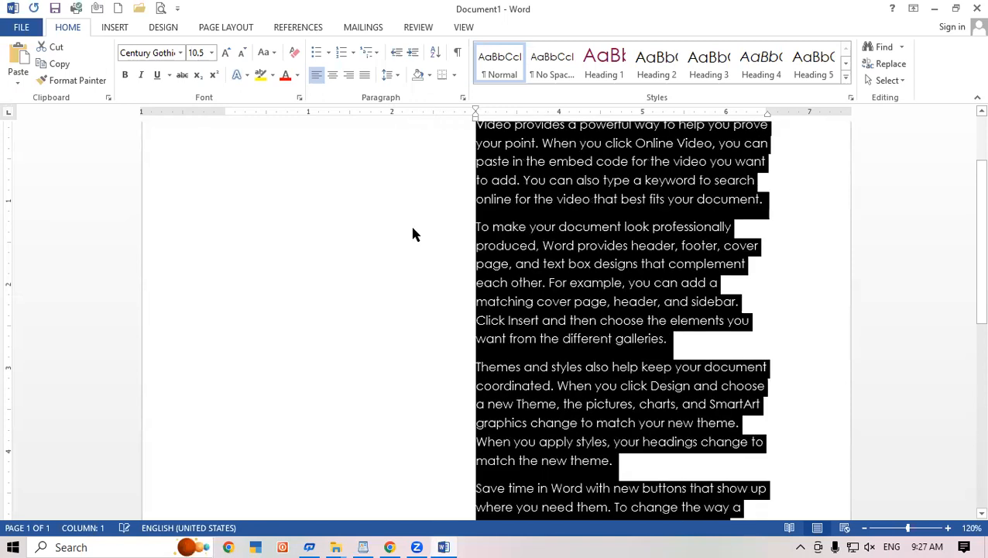
pyautogui.hotkey('ctrl', 'm')
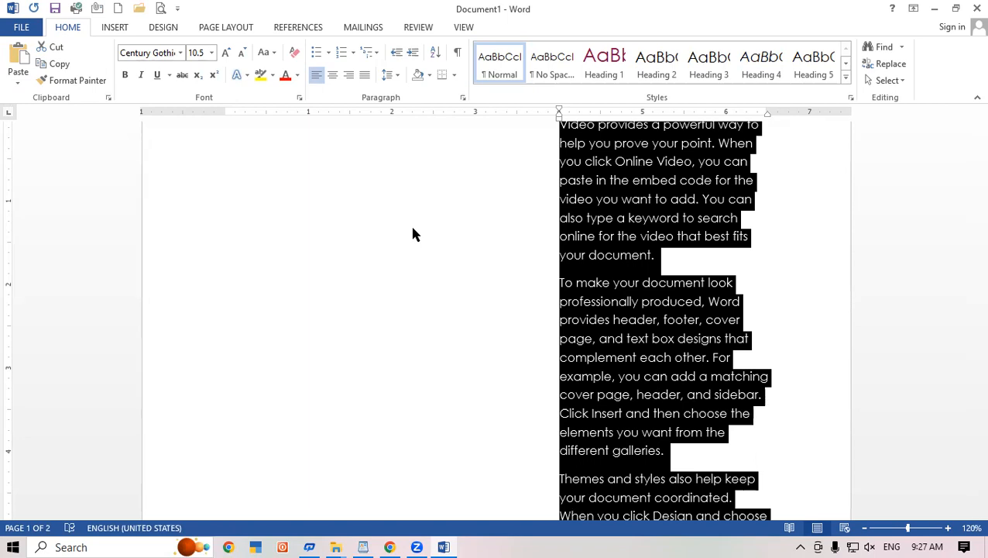
# - Remove the indent from all the selected paragraphs and switch back to WordPad
pyautogui.hotkey('ctrl', 'q')
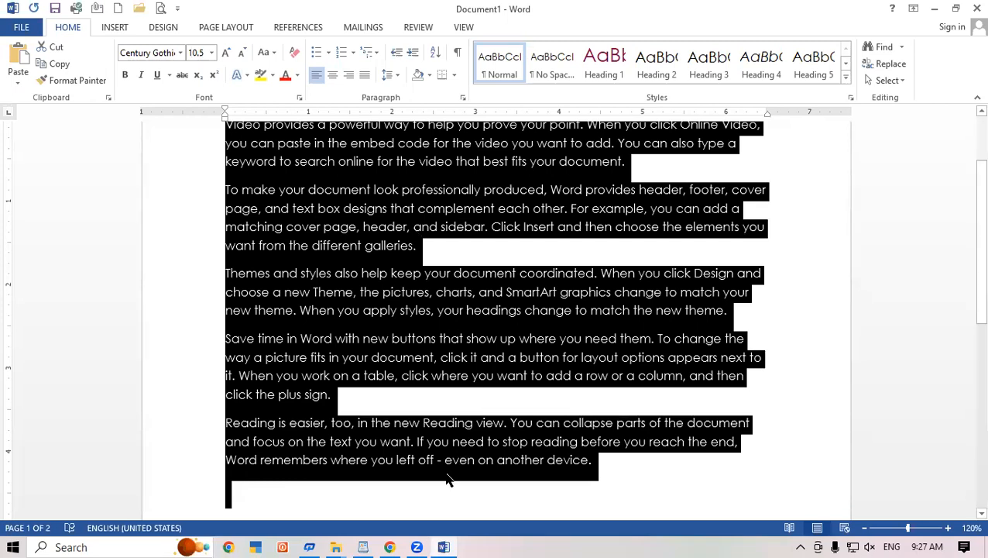
pyautogui.click(362, 540)
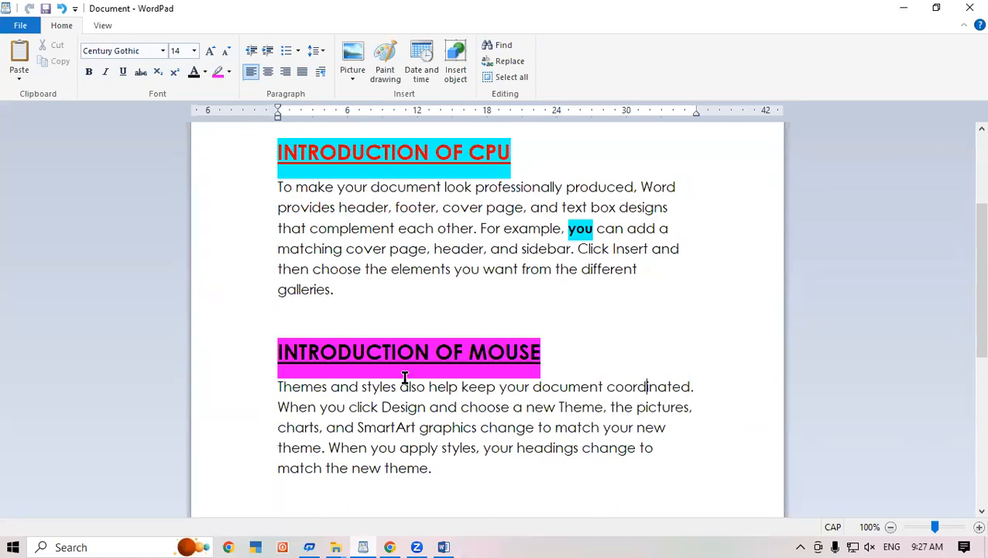
# - Select the whole document and increase the left indent of all paragraphs to 21 on the ruler
pyautogui.hotkey('ctrl', 'a')
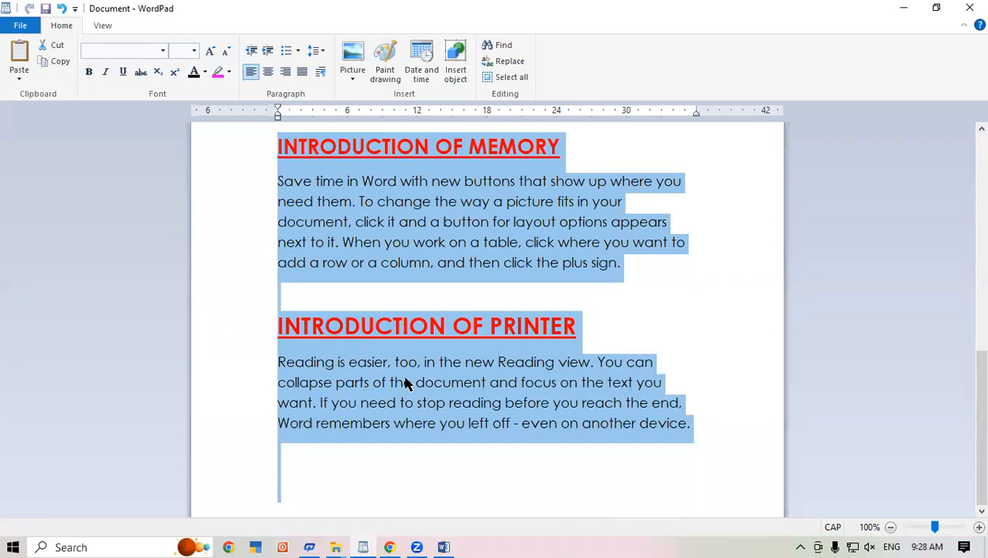
pyautogui.click(267, 55)
pyautogui.click(267, 56)
pyautogui.click(267, 56)
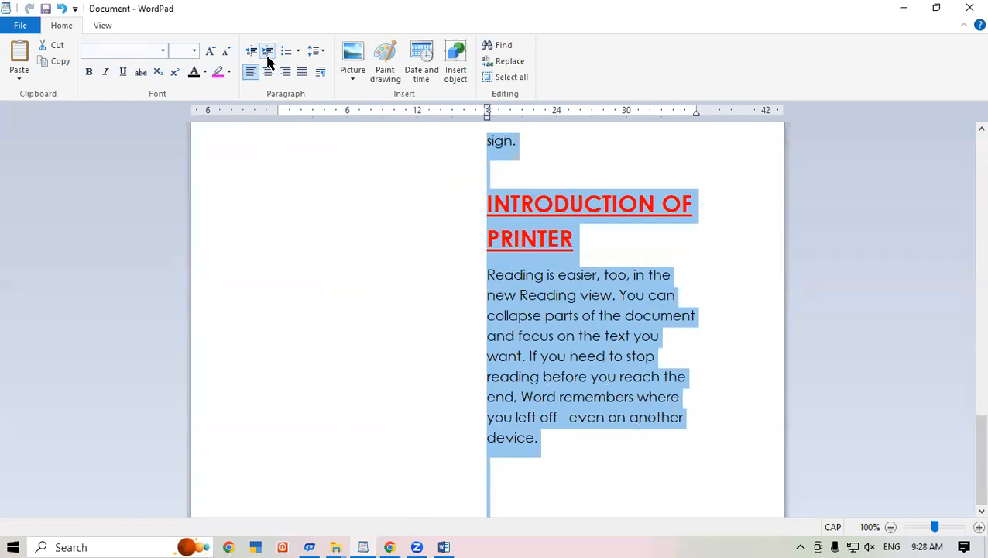
# - Decrease the indent of all the selected paragraphs back to 0
pyautogui.click(258, 52)
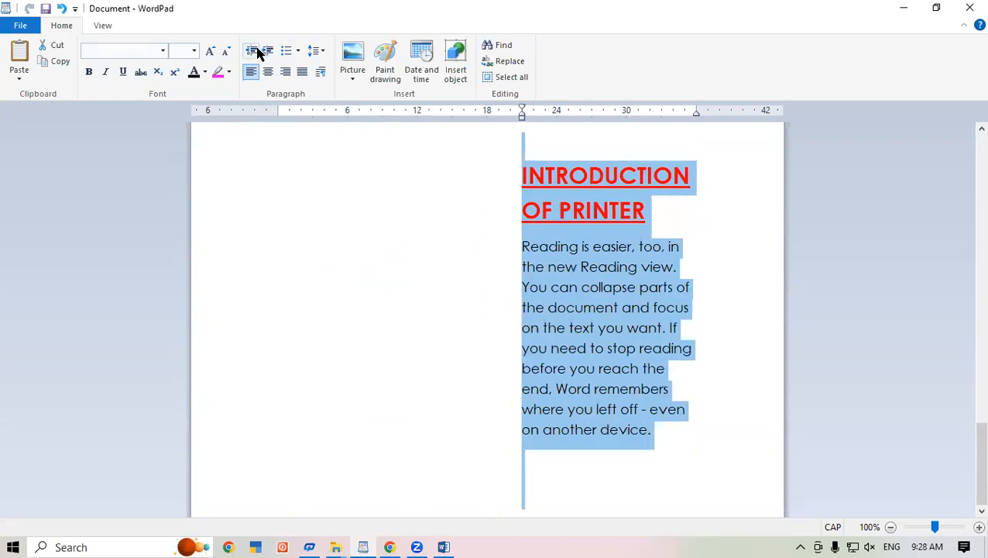
pyautogui.click(258, 53)
pyautogui.click(258, 52)
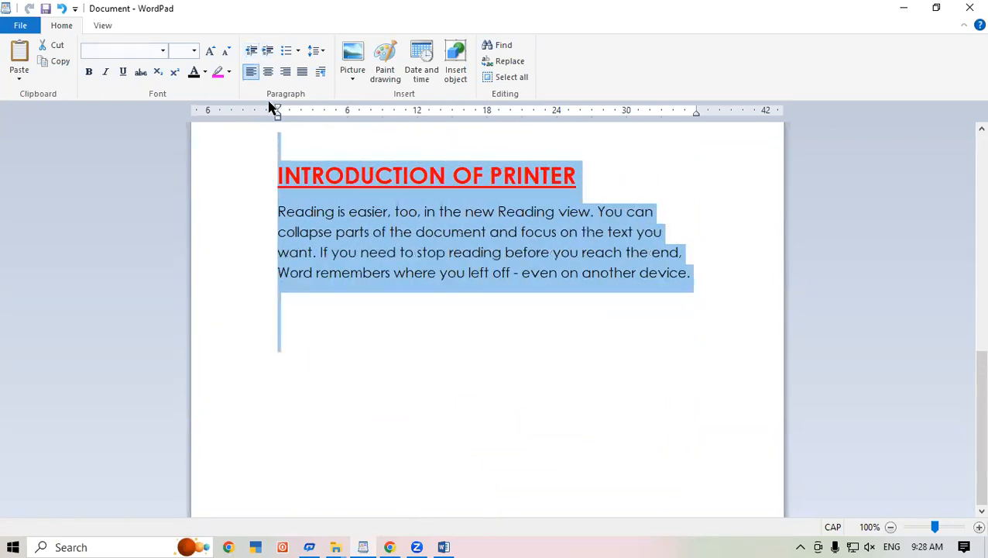
# - Use the ruler's indent marker to move the left indent of all the selected paragraphs to about 28
pyautogui.moveTo(278, 112)
pyautogui.mouseDown()
pyautogui.moveTo(490, 177)
pyautogui.moveTo(589, 189)
pyautogui.mouseUp()
pyautogui.moveTo(278, 117)
pyautogui.mouseDown()
pyautogui.moveTo(587, 159)
pyautogui.moveTo(616, 178)
pyautogui.moveTo(596, 185)
pyautogui.mouseUp()
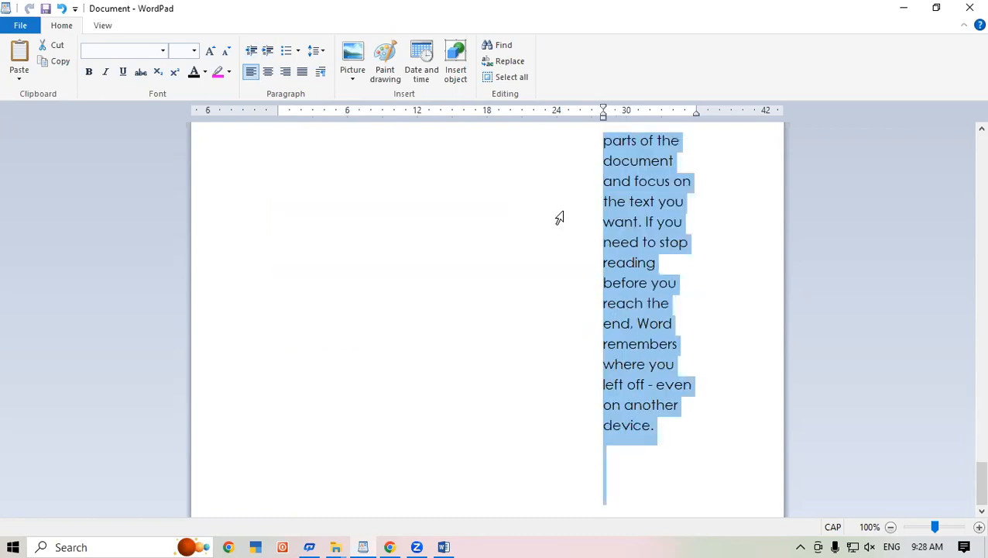
pyautogui.moveTo(966, 481); pyautogui.dragTo(964, 126)
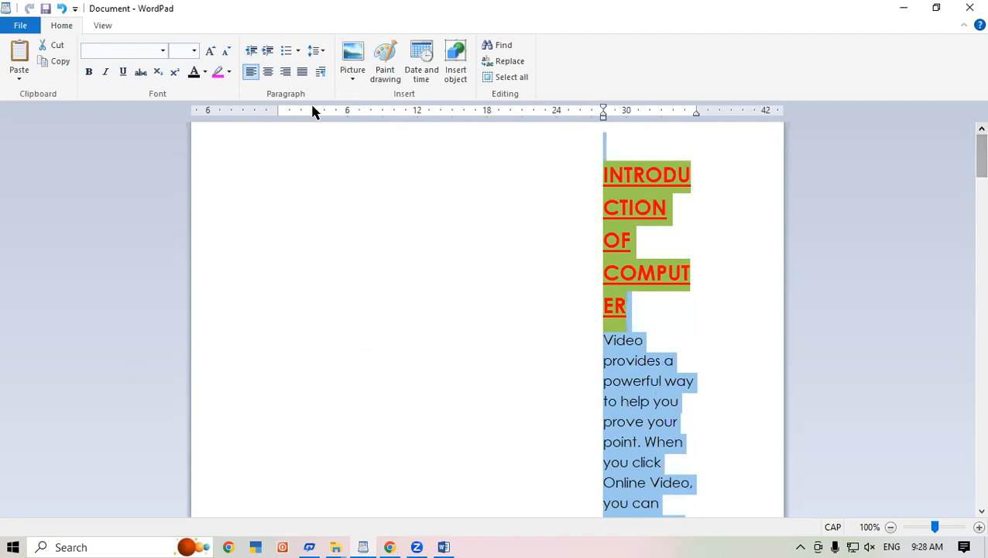
# - Decrease the left indent of all the selected paragraphs to 1 on the ruler
pyautogui.click(252, 52)
pyautogui.click(252, 52)
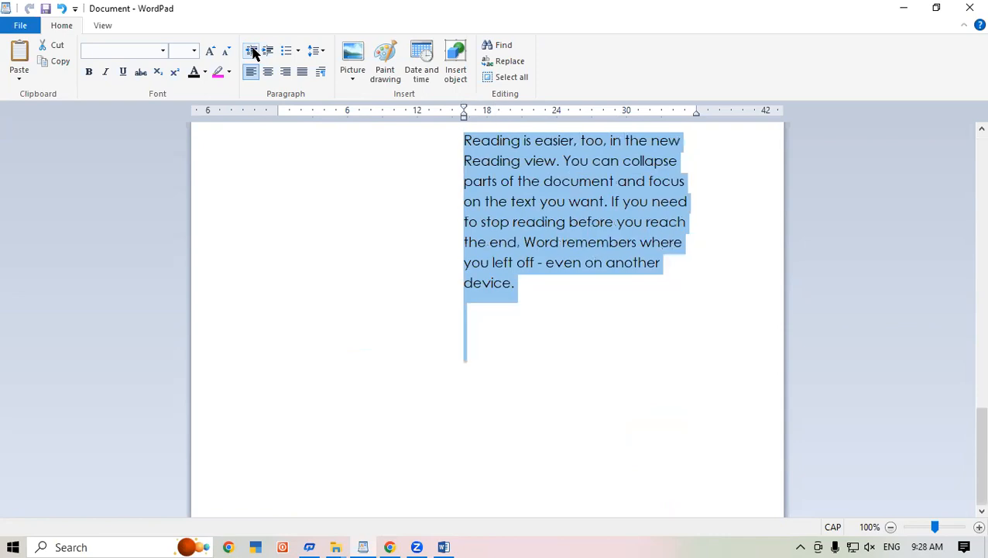
pyautogui.click(251, 52)
pyautogui.click(252, 52)
pyautogui.click(252, 52)
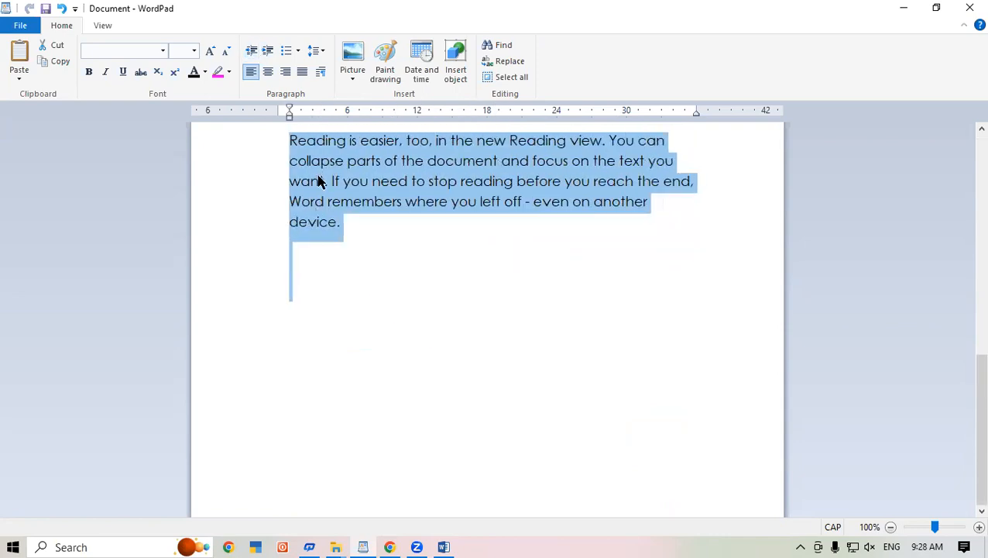
pyautogui.scroll(15, 966, 321)
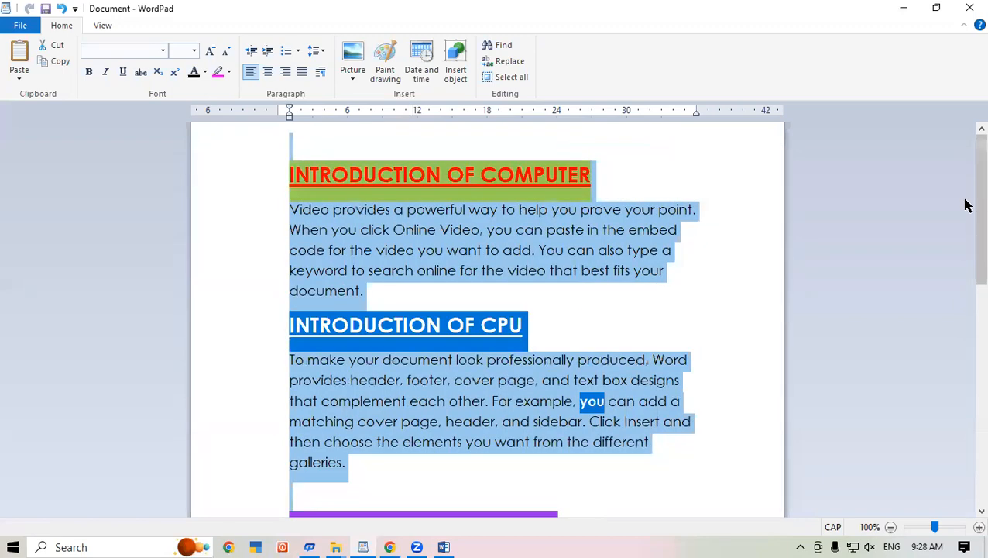
# - Increase the left indent of all the selected paragraphs to 16 on the ruler
pyautogui.click(261, 53)
pyautogui.click(261, 52)
pyautogui.click(261, 52)
pyautogui.click(261, 53)
pyautogui.click(261, 53)
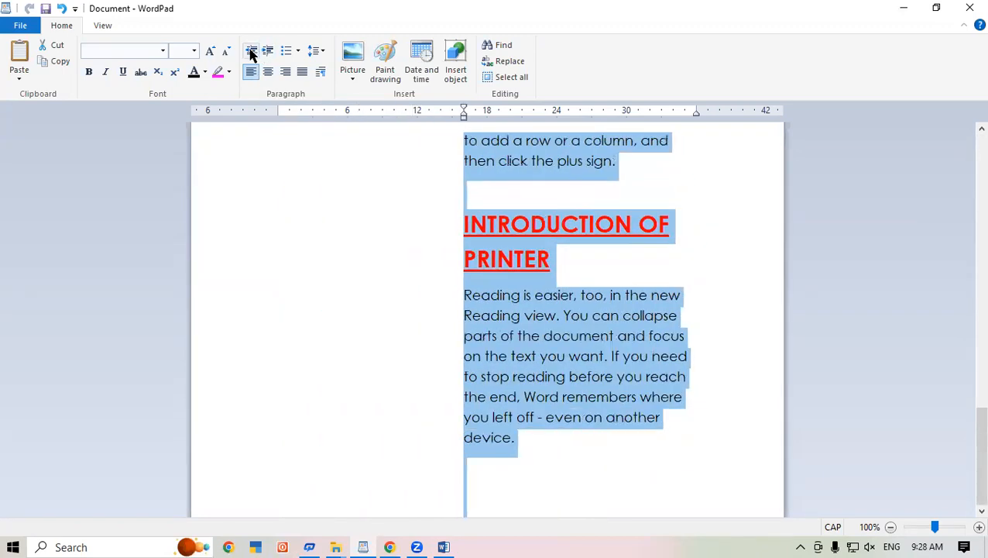
# - Decrease the indent of all the selected paragraphs and align their indent marker with 0 on the ruler
pyautogui.click(250, 52)
pyautogui.click(249, 52)
pyautogui.click(249, 53)
pyautogui.click(249, 53)
pyautogui.click(249, 53)
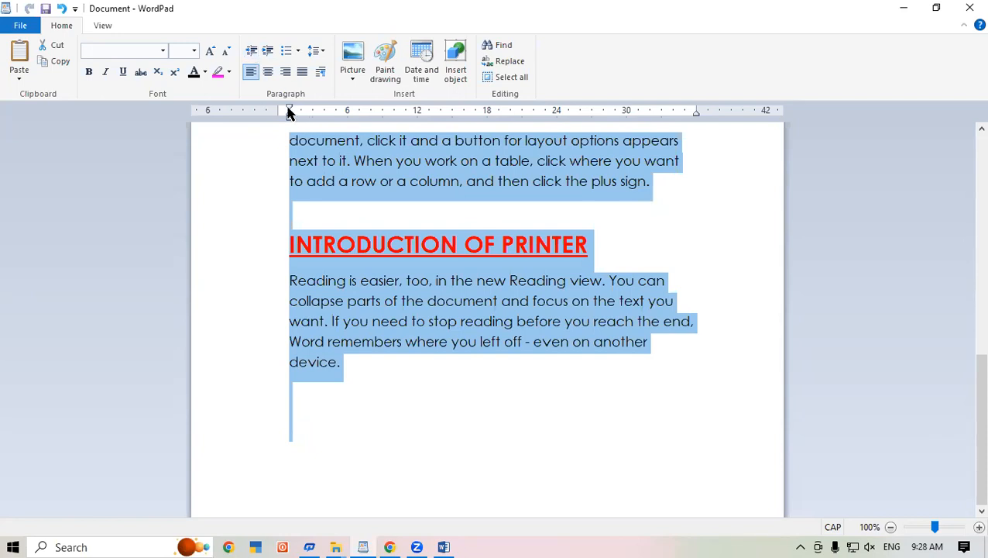
pyautogui.moveTo(289, 113)
pyautogui.mouseDown()
pyautogui.moveTo(349, 128)
pyautogui.moveTo(265, 117)
pyautogui.moveTo(289, 110)
pyautogui.moveTo(276, 111)
pyautogui.mouseUp()
# - Increase the left indent of all the selected paragraphs to 24 on the ruler
pyautogui.click(268, 51)
pyautogui.click(268, 51)
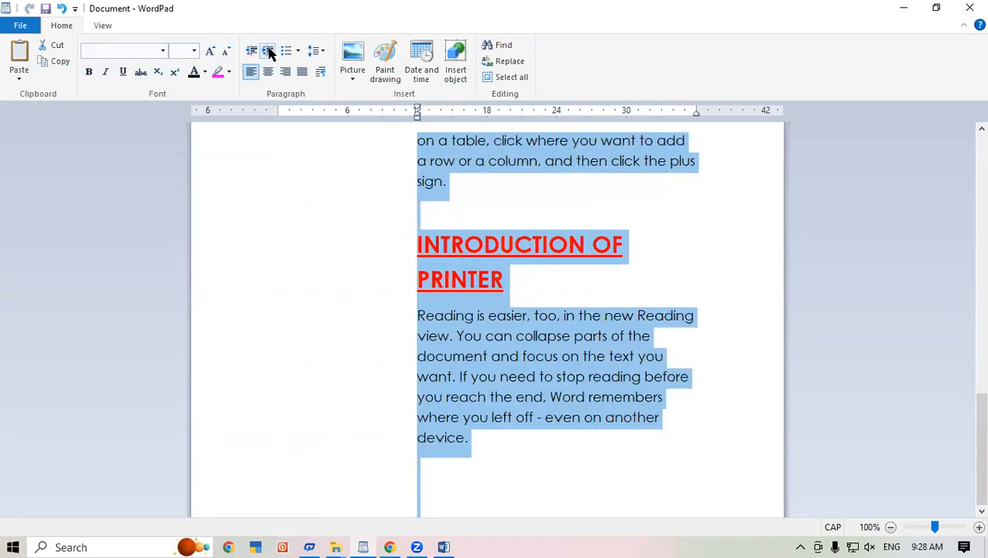
pyautogui.click(268, 51)
pyautogui.click(268, 51)
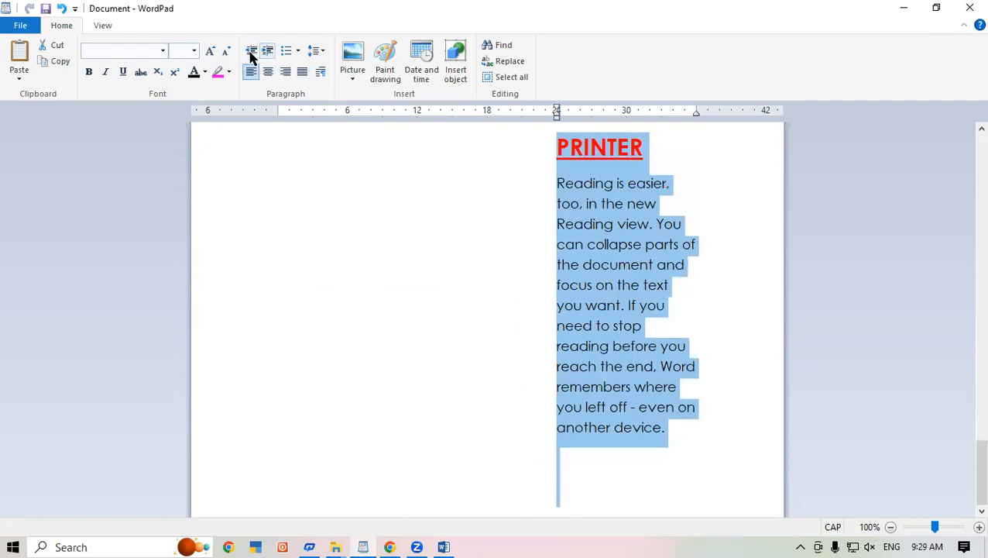
# - Remove the left indent from all the selected paragraphs
pyautogui.click(250, 53)
pyautogui.click(250, 53)
pyautogui.click(251, 52)
pyautogui.click(250, 52)
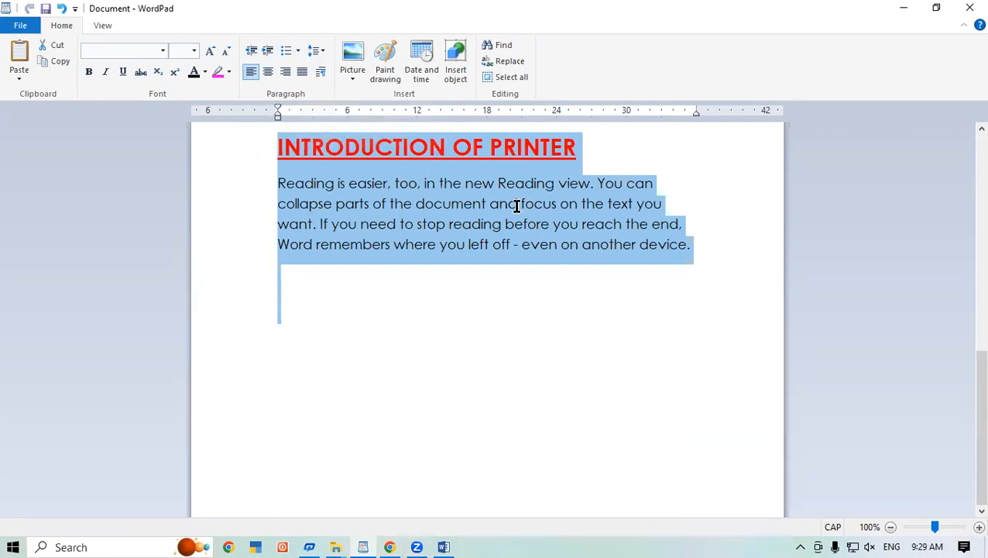
# - Delete all the WordPad text, copy the full text of the Word document and paste it repeatedly into WordPad
pyautogui.press('Delete')
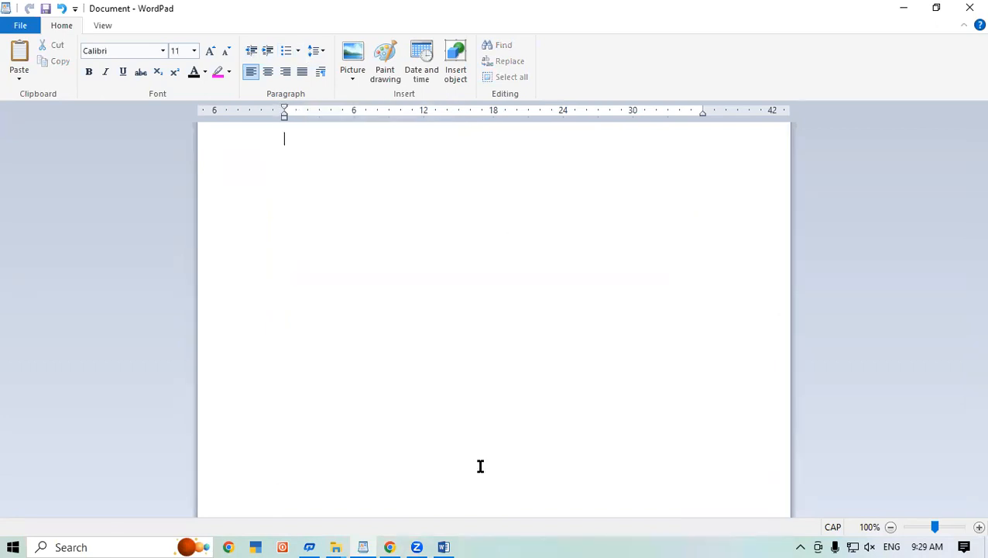
pyautogui.click(447, 545)
pyautogui.hotkey('ctrl', 'a')
pyautogui.hotkey('ctrl', 'c')
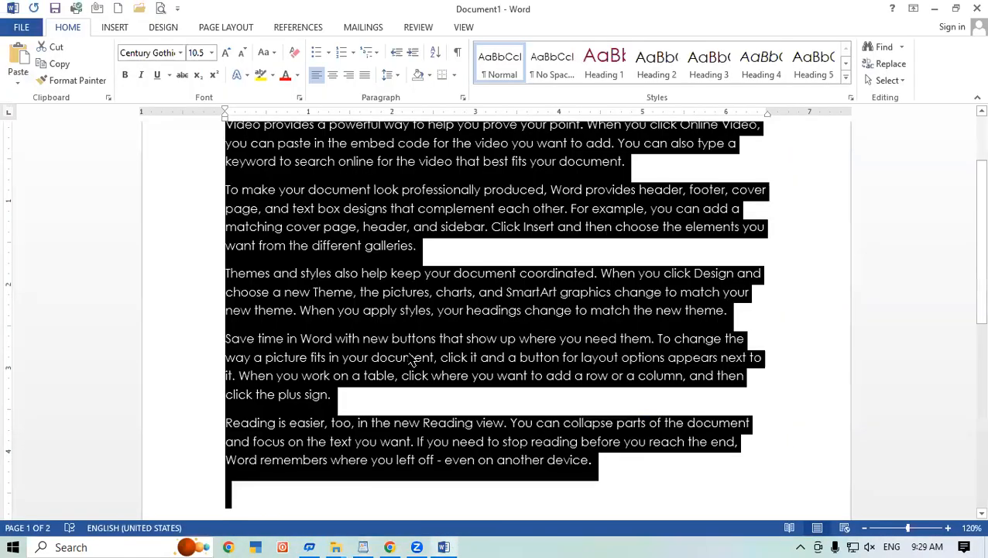
pyautogui.click(364, 544)
pyautogui.hotkey('ctrl', 'v')
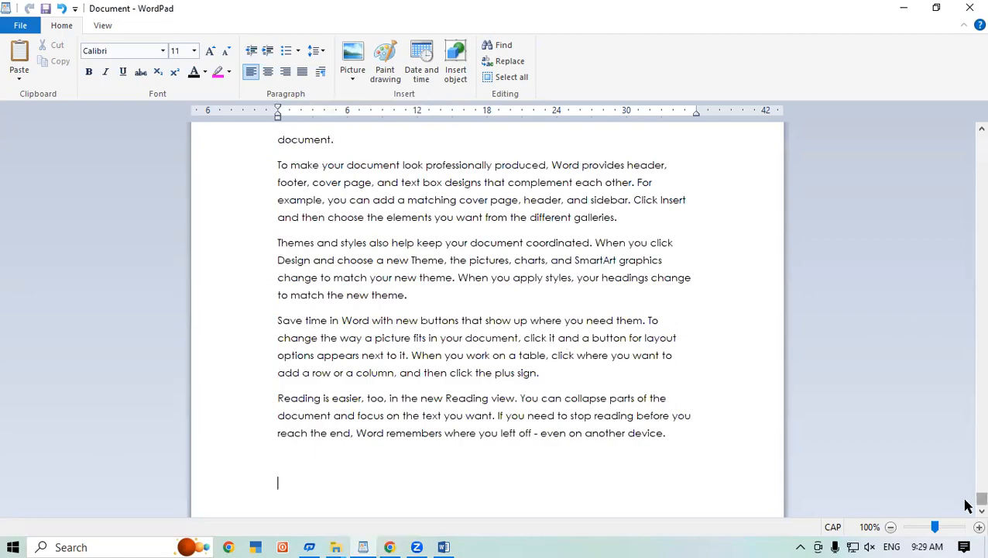
# - Apply the 1, 2, 3 numbered list style to all the pasted paragraphs
pyautogui.scroll(-3, 973, 484)
pyautogui.moveTo(966, 473); pyautogui.dragTo(966, 128)
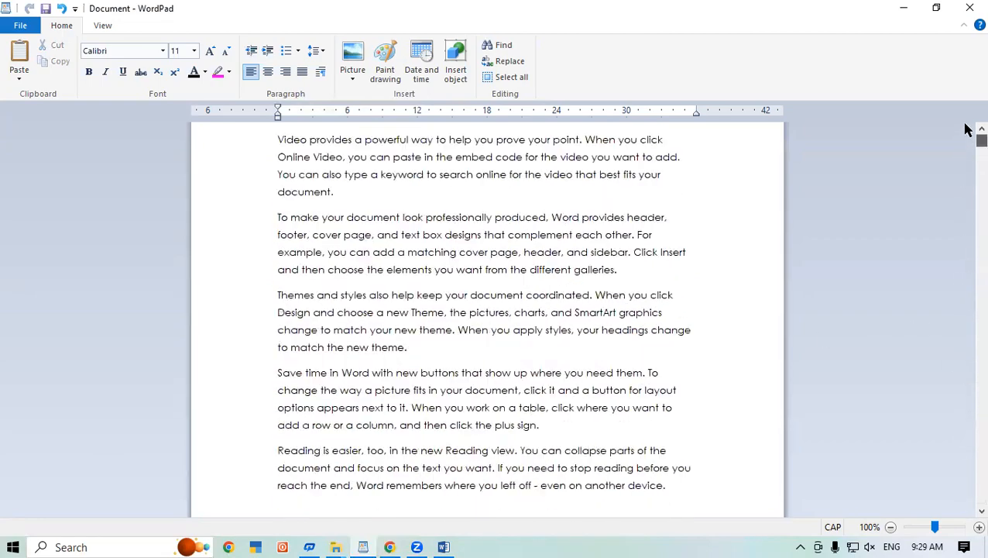
pyautogui.moveTo(966, 269); pyautogui.dragTo(966, 141)
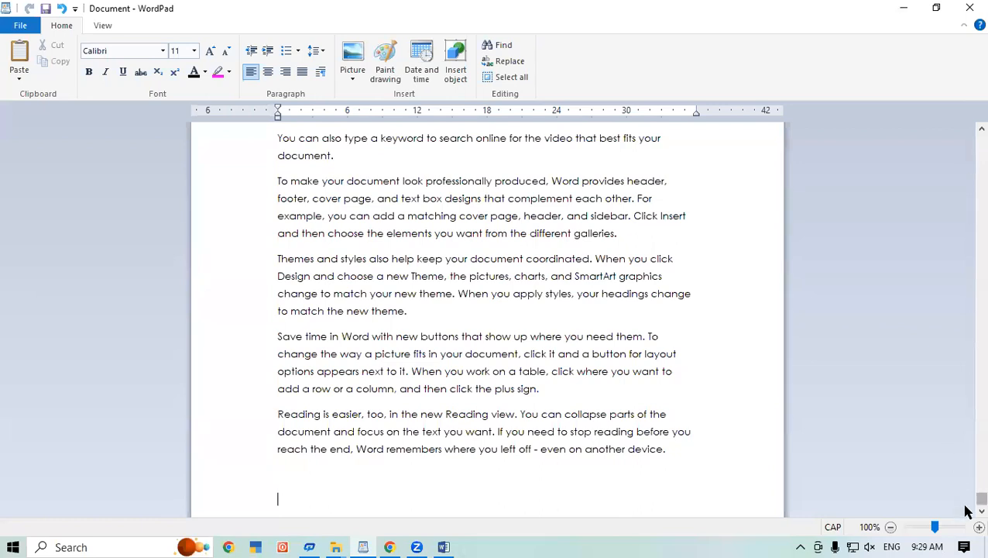
pyautogui.moveTo(973, 498); pyautogui.dragTo(965, 142)
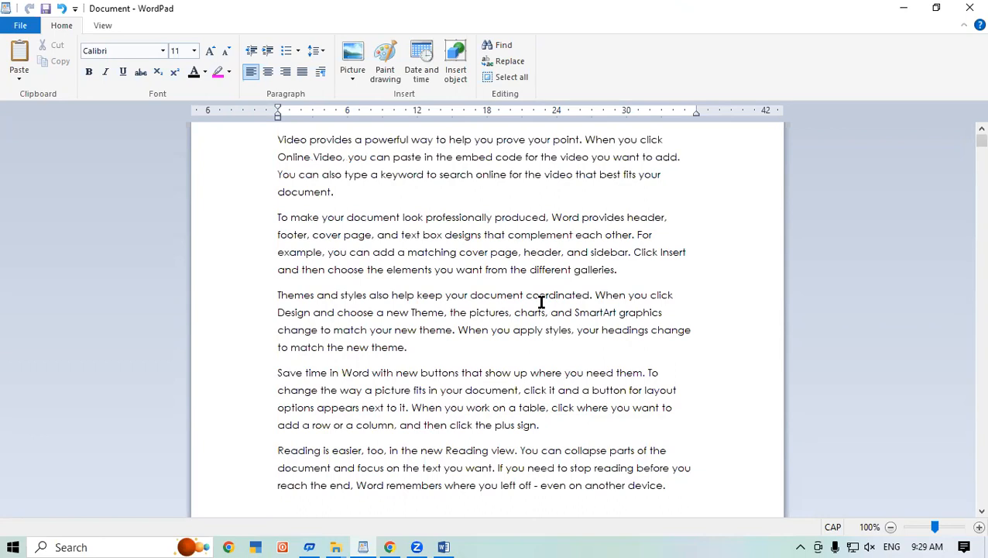
pyautogui.hotkey('ctrl', 'a')
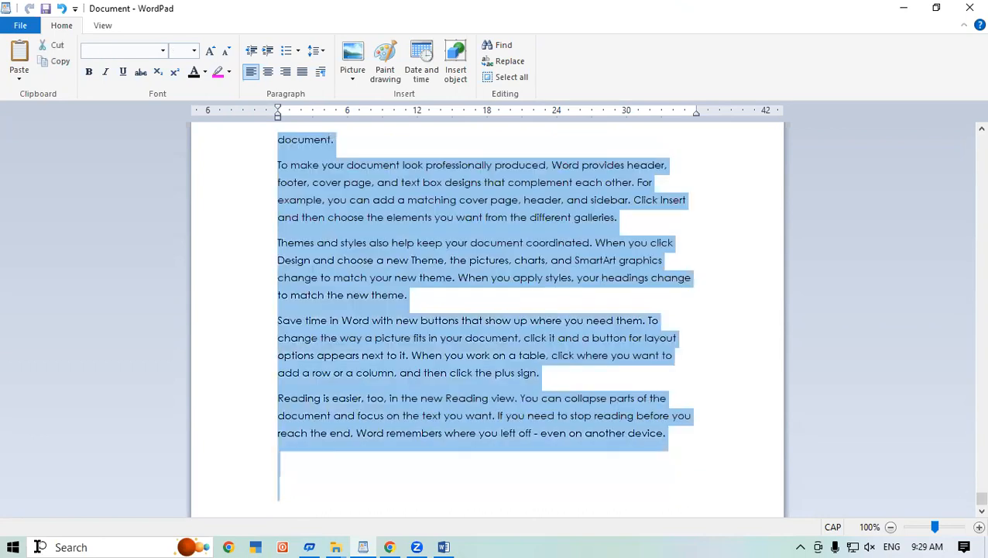
pyautogui.scroll(1, 966, 394)
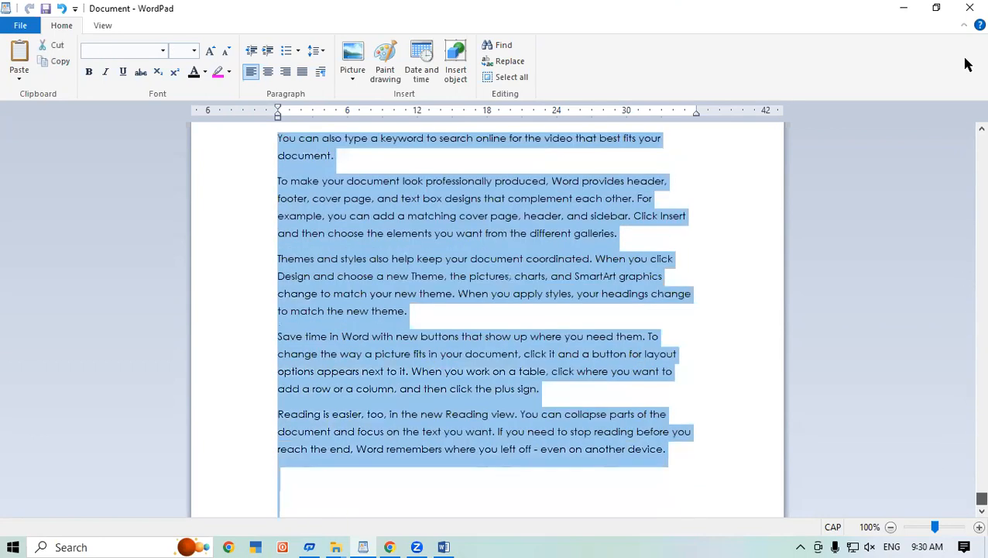
pyautogui.click(298, 51)
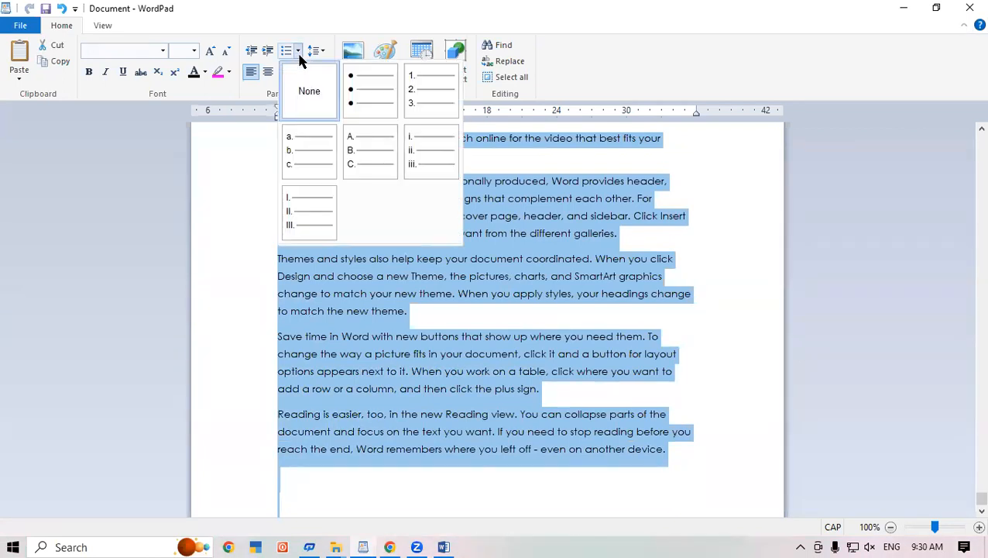
pyautogui.click(447, 85)
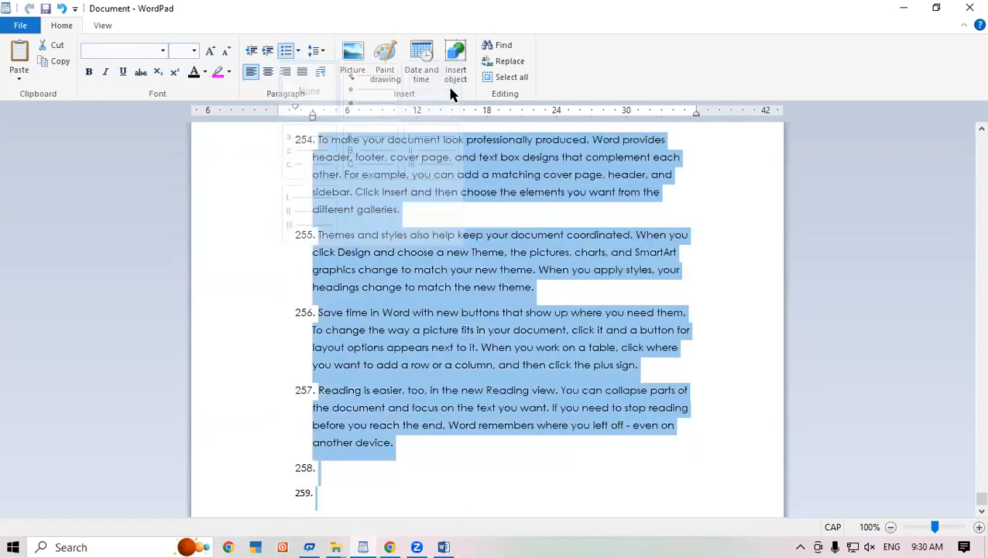
# - Preview the bullet list style on the empty list item below the last paragraph, without choosing a style
pyautogui.click(454, 453)
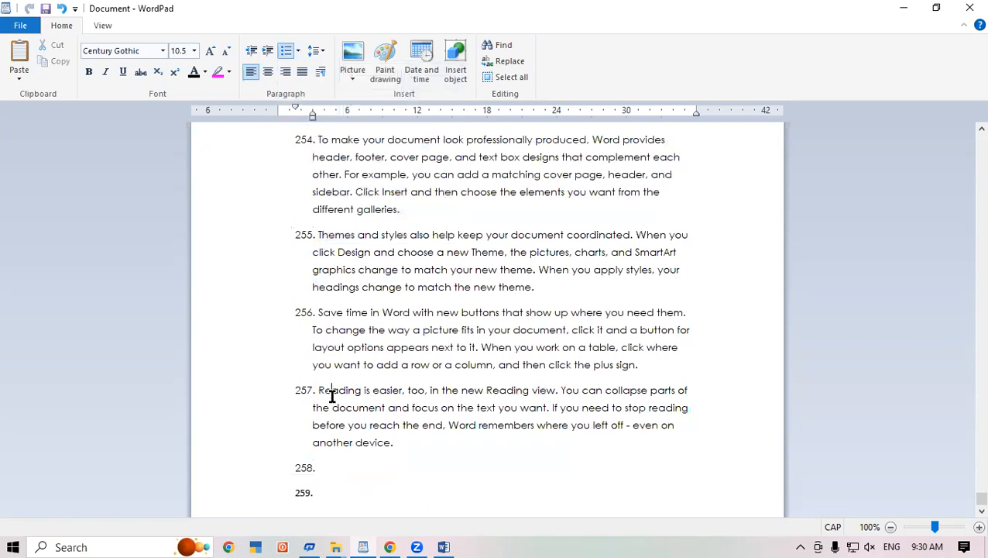
pyautogui.moveTo(331, 396); pyautogui.dragTo(350, 414)
pyautogui.click(414, 448)
pyautogui.click(300, 50)
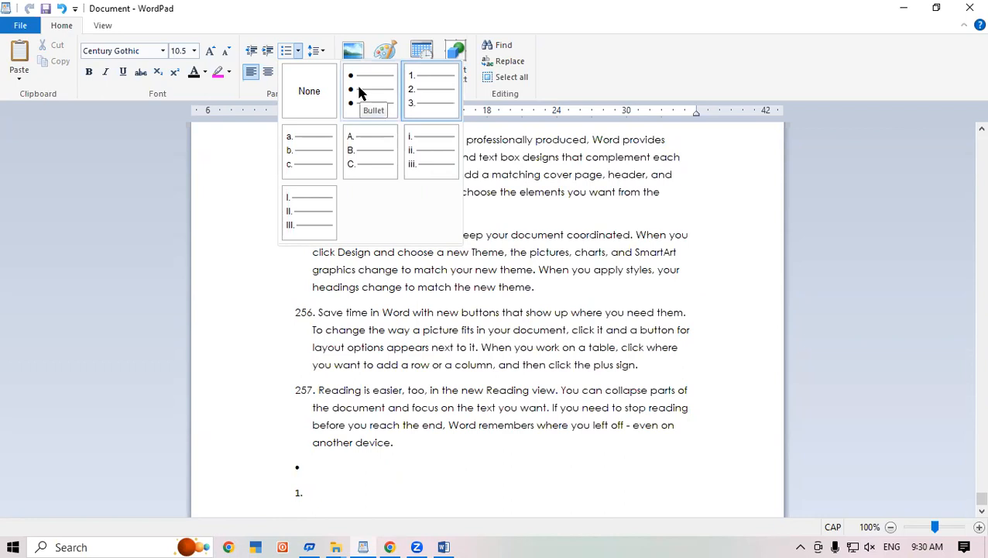
pyautogui.click(557, 265)
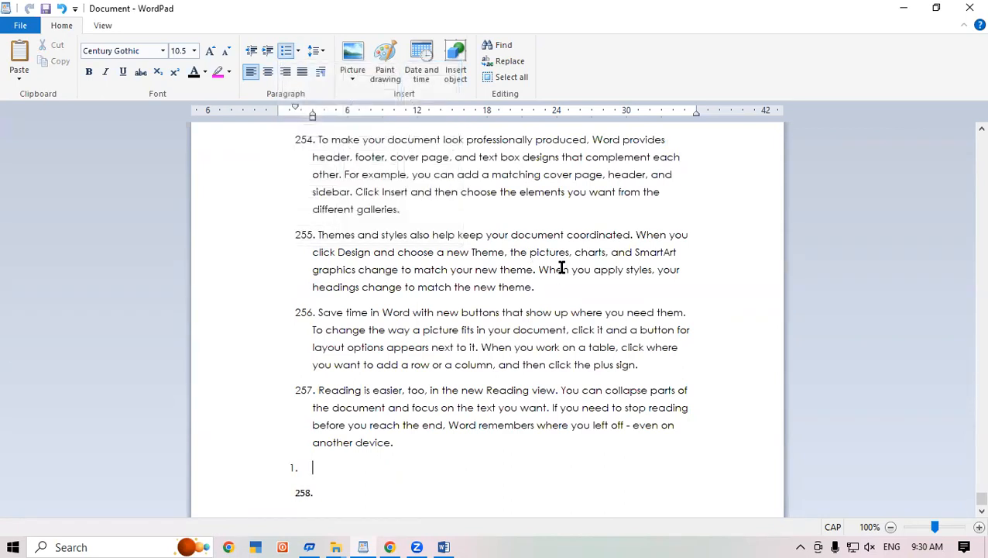
# - Apply the lowercase Roman numeral list style to all the paragraphs
pyautogui.hotkey('ctrl', 'a')
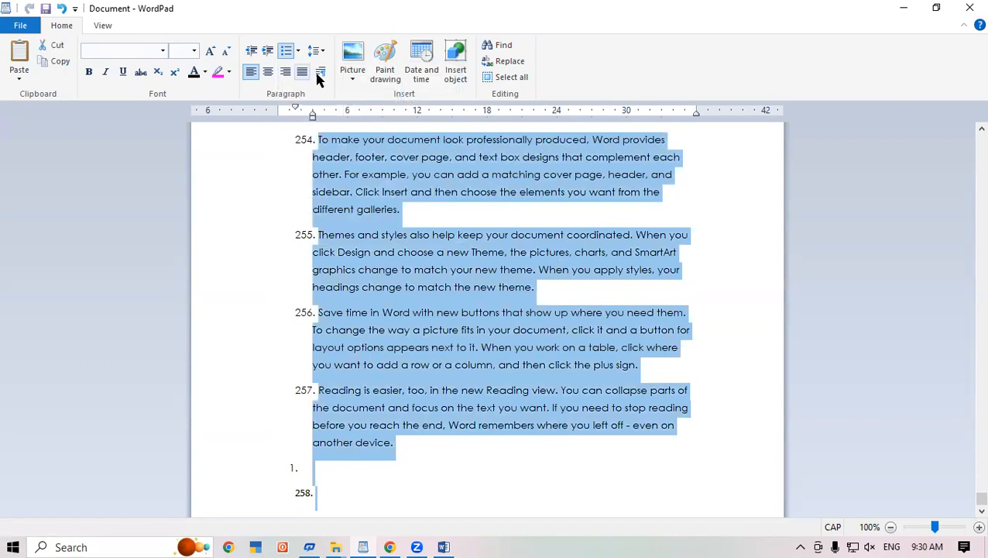
pyautogui.click(298, 51)
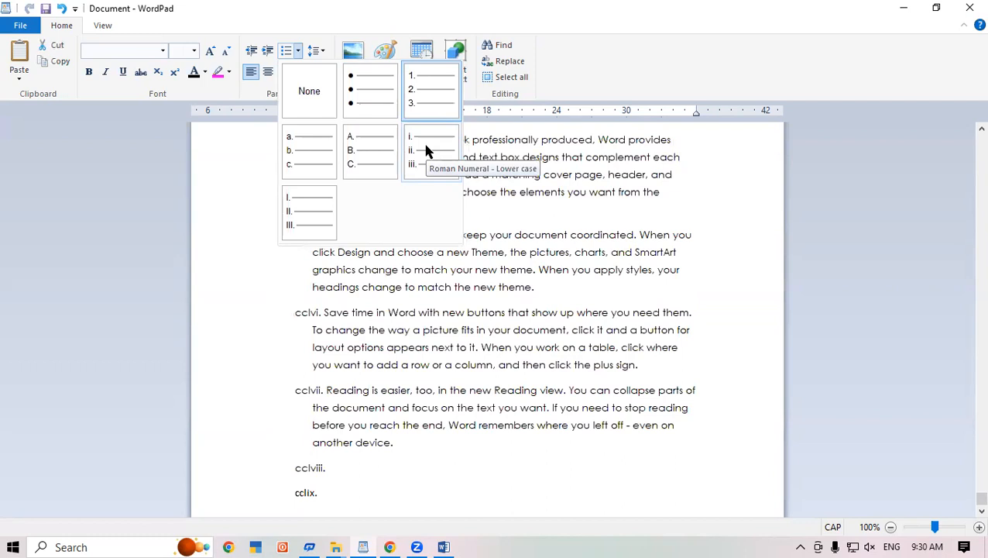
pyautogui.click(424, 148)
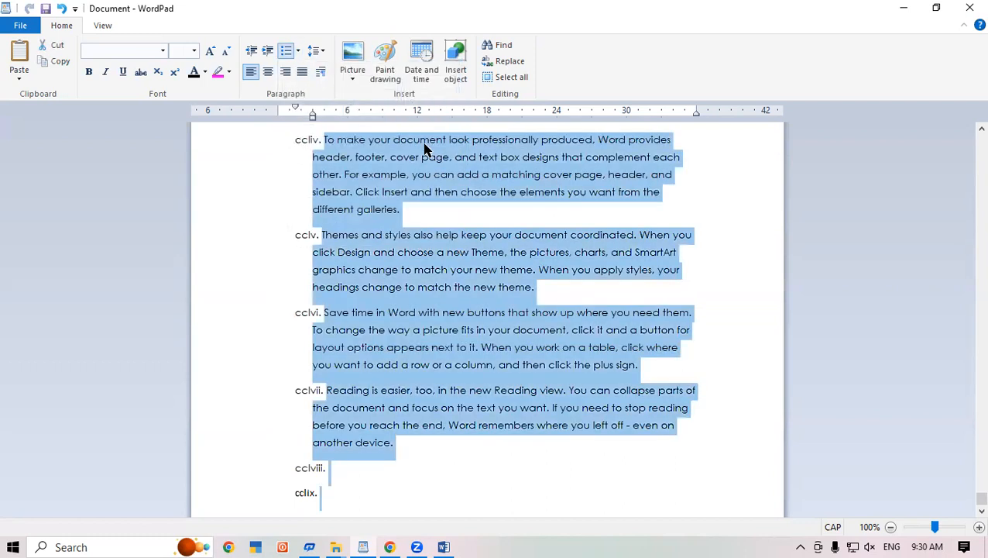
# - Enlarge all the list text to font size 14 and check the list from its beginning
pyautogui.click(213, 51)
pyautogui.click(214, 51)
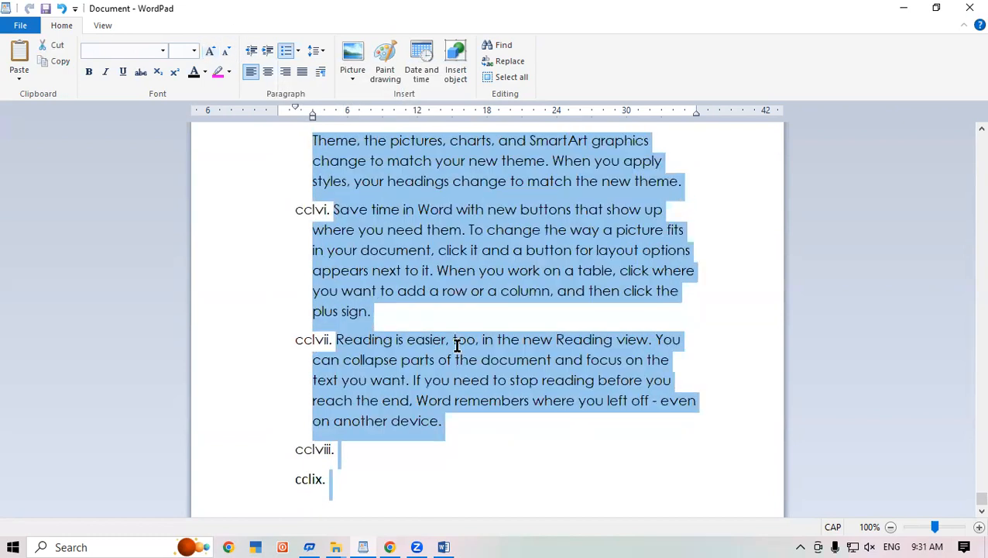
pyautogui.click(458, 344)
pyautogui.scroll(1, 458, 344)
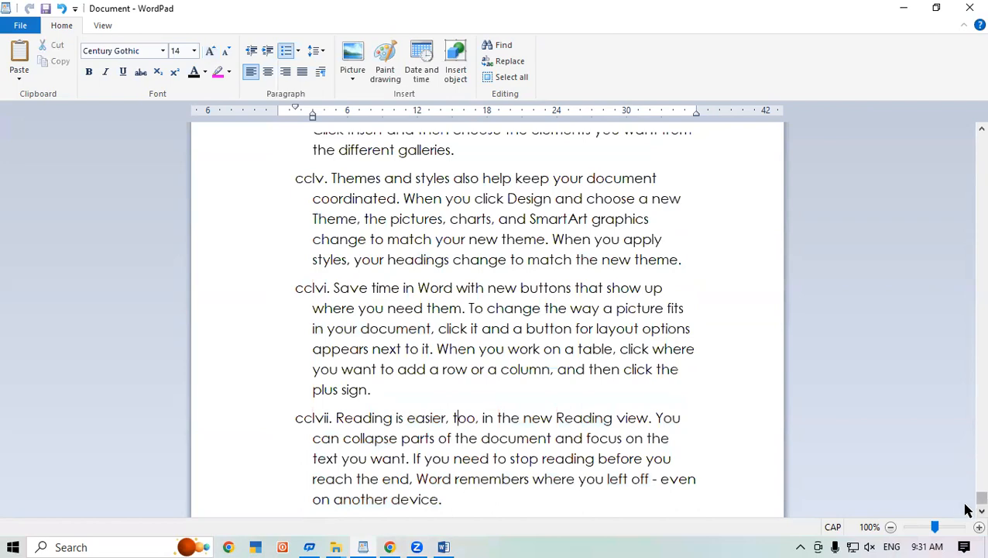
pyautogui.moveTo(966, 384); pyautogui.dragTo(965, 99)
pyautogui.moveTo(966, 522); pyautogui.dragTo(965, 138)
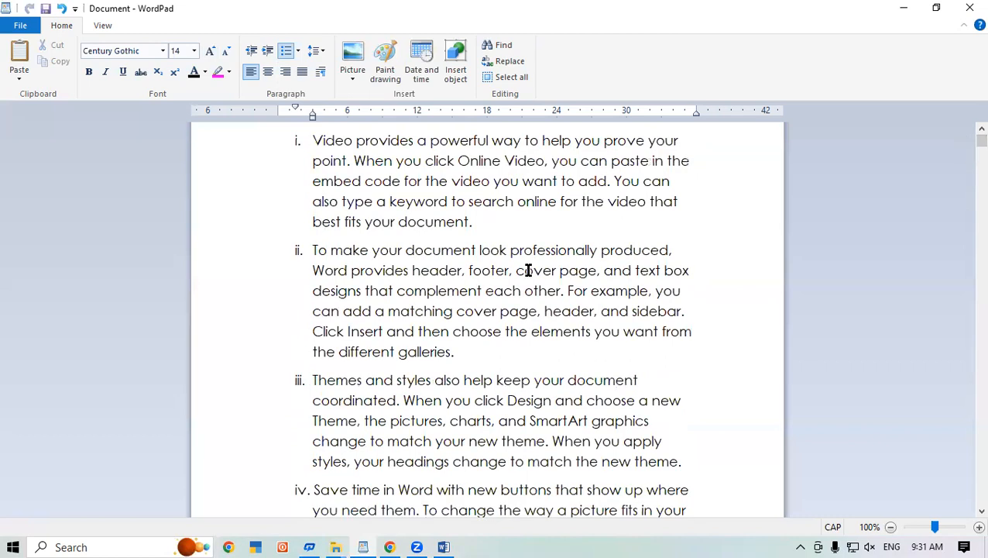
# - Apply the A, B, C list style to all the paragraphs, and switch them to the 1, 2, 3 numbered style
pyautogui.hotkey('ctrl', 'a')
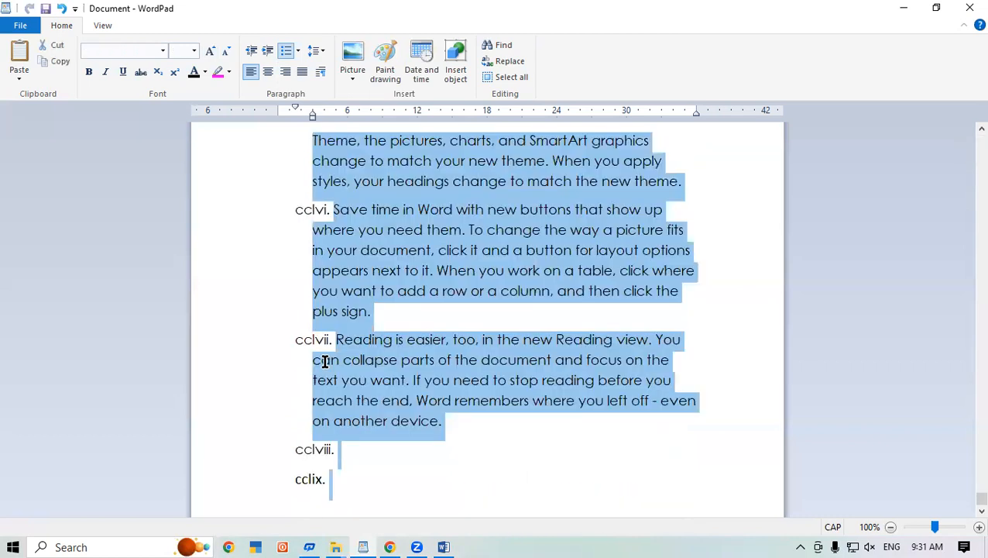
pyautogui.click(298, 53)
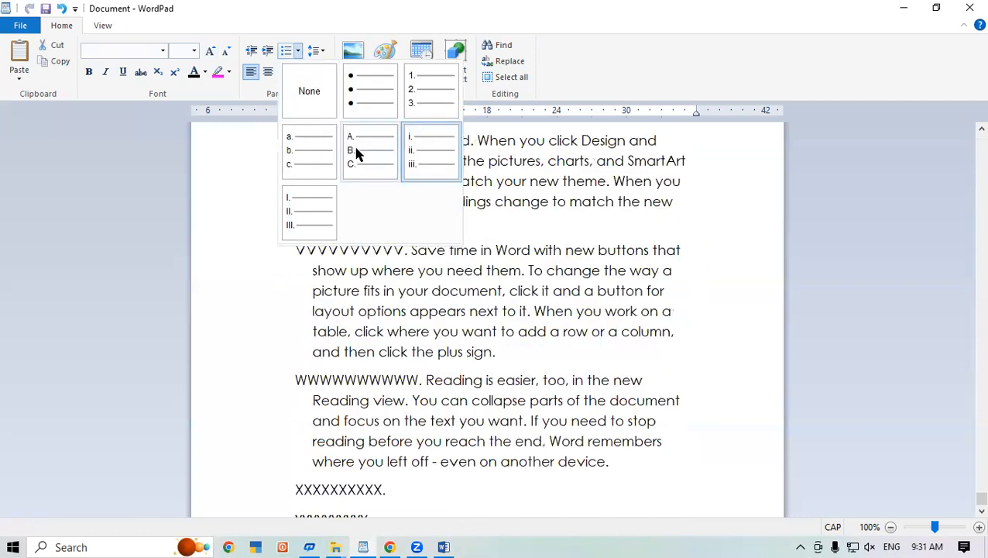
pyautogui.click(355, 153)
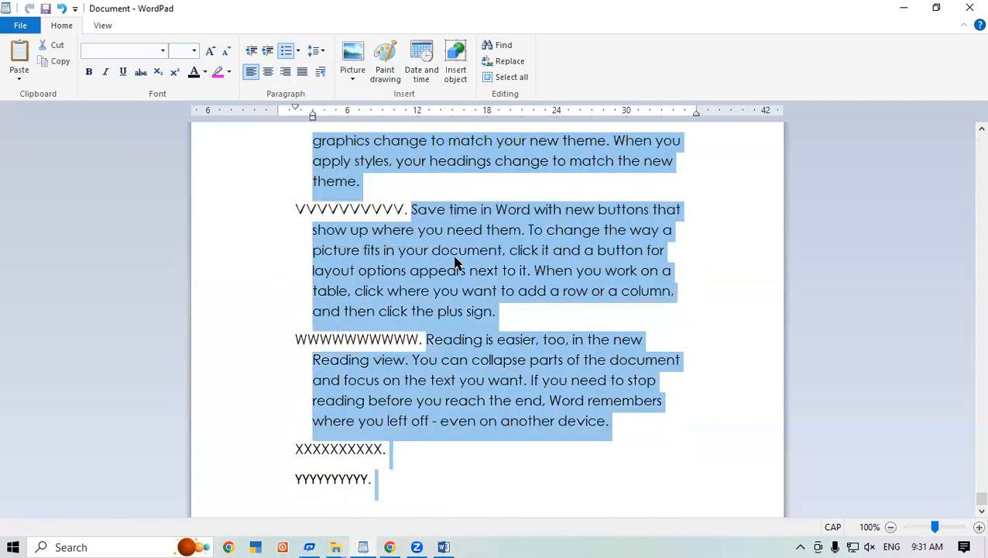
pyautogui.moveTo(967, 505); pyautogui.dragTo(964, 529)
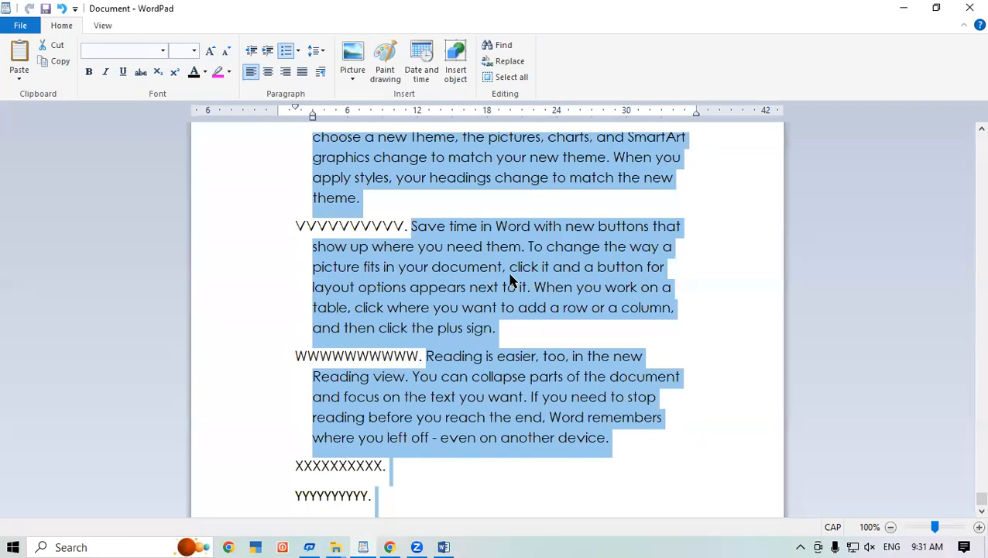
pyautogui.click(299, 51)
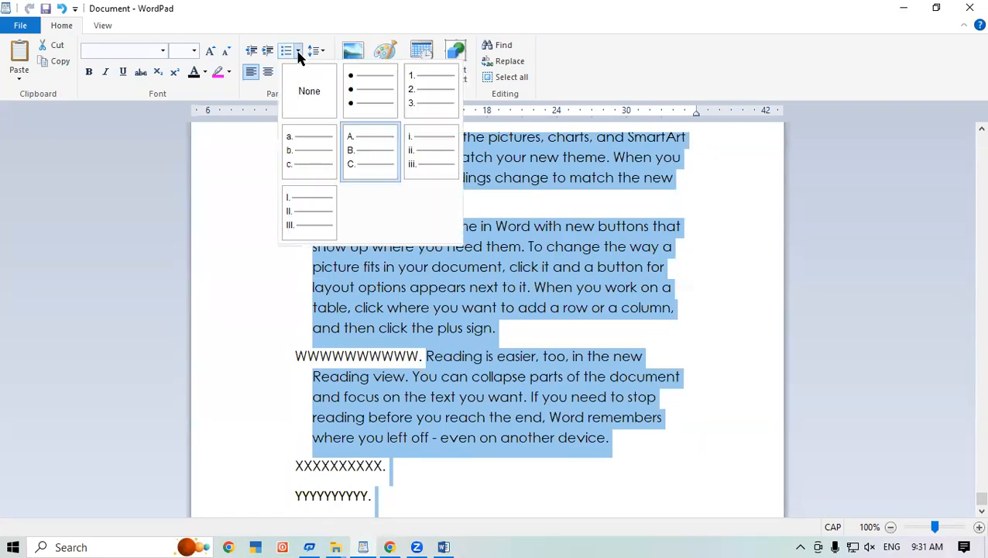
pyautogui.click(425, 101)
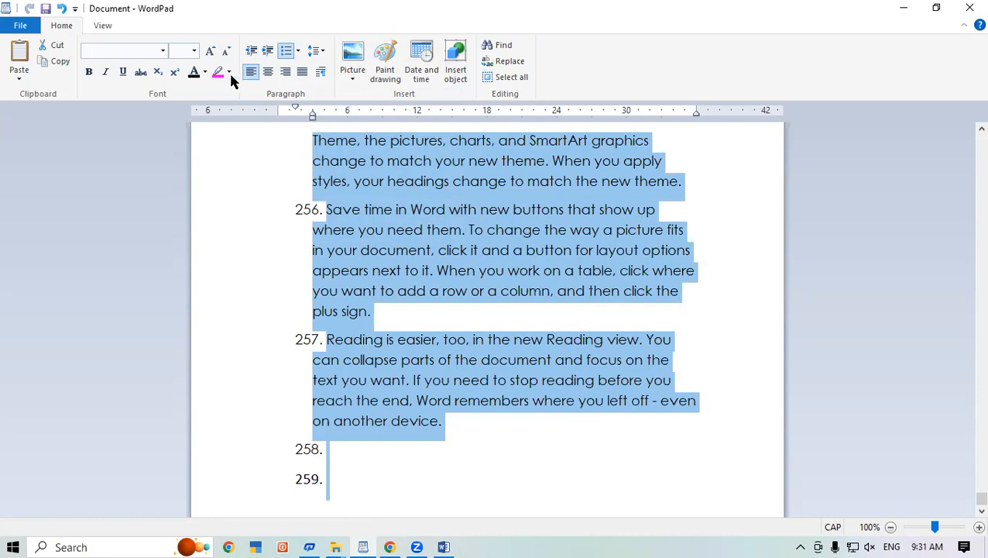
# - Clear the list style from all the paragraphs and replace the whole text with a fresh paste of the copied paragraphs
pyautogui.click(297, 51)
pyautogui.click(293, 108)
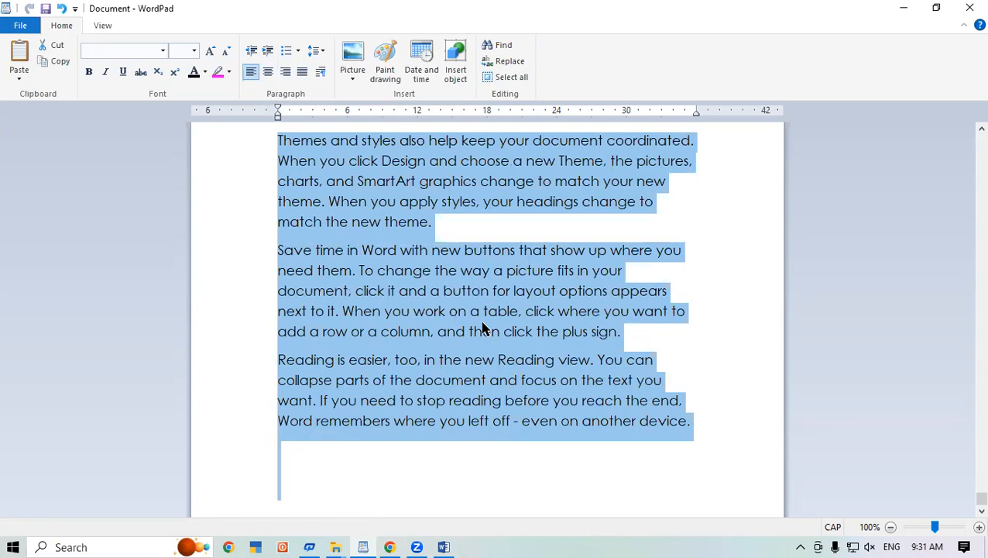
pyautogui.press('Delete')
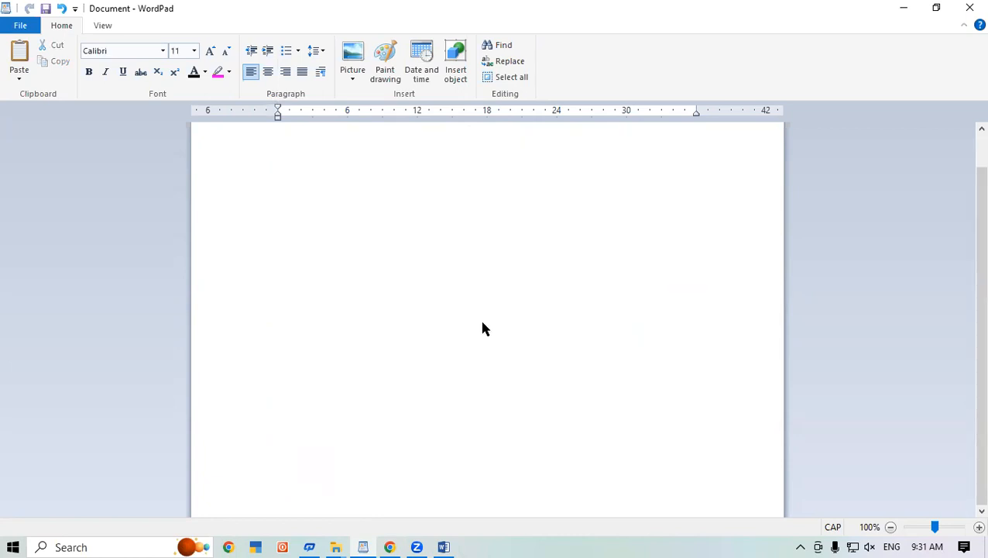
pyautogui.hotkey('ctrl', 'v')
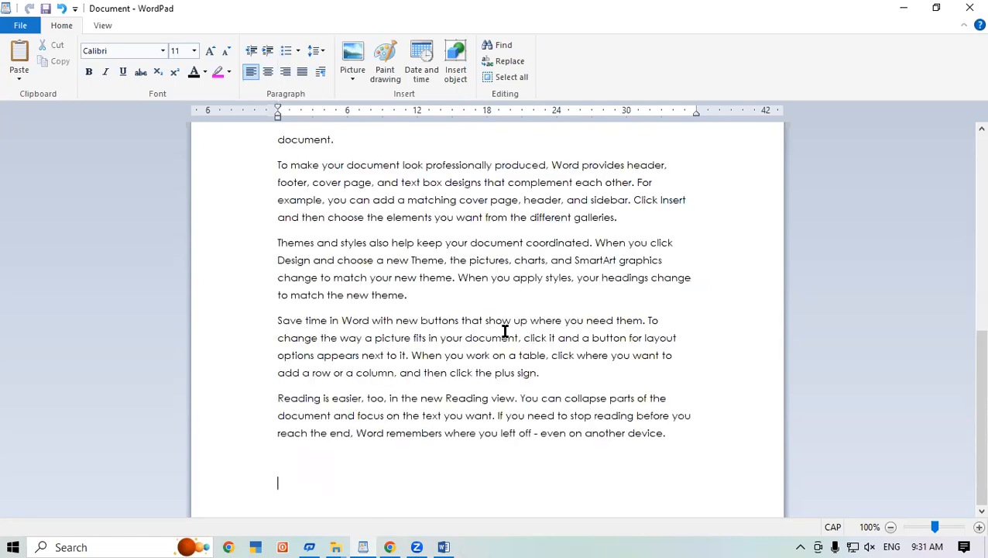
pyautogui.scroll(3, 503, 329)
pyautogui.scroll(7, 965, 365)
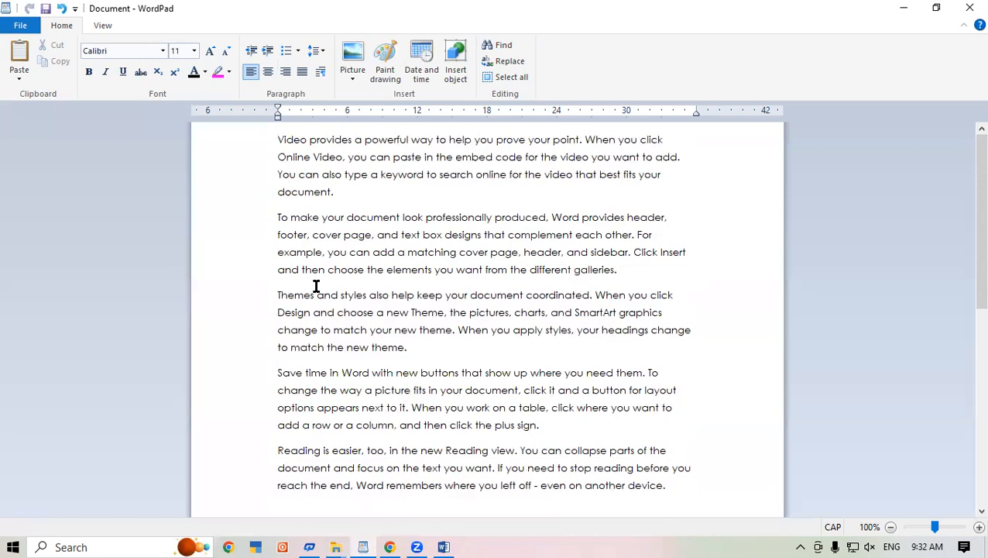
# - Cycle all the paragraphs through right, centre and left alignment
pyautogui.hotkey('ctrl', 'a')
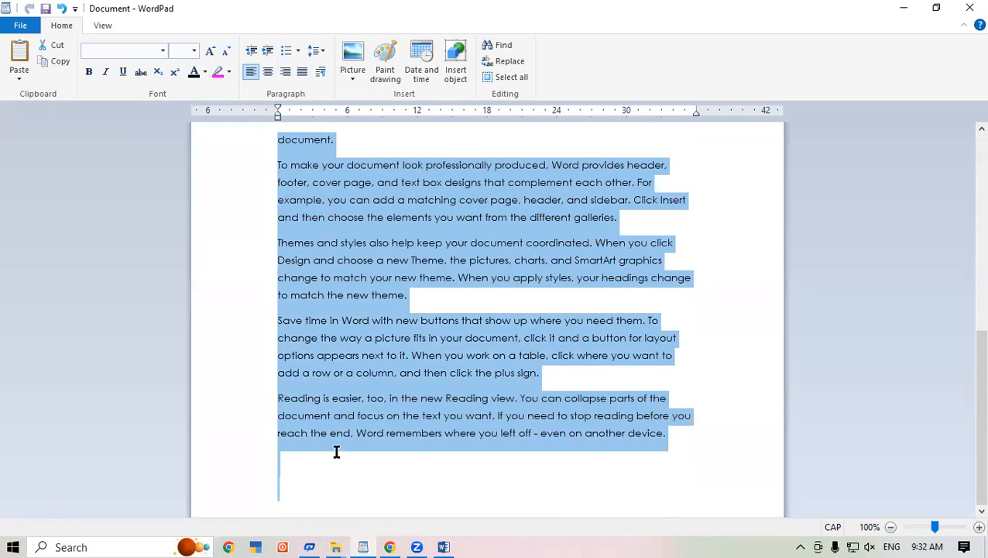
pyautogui.moveTo(964, 447); pyautogui.dragTo(964, 193)
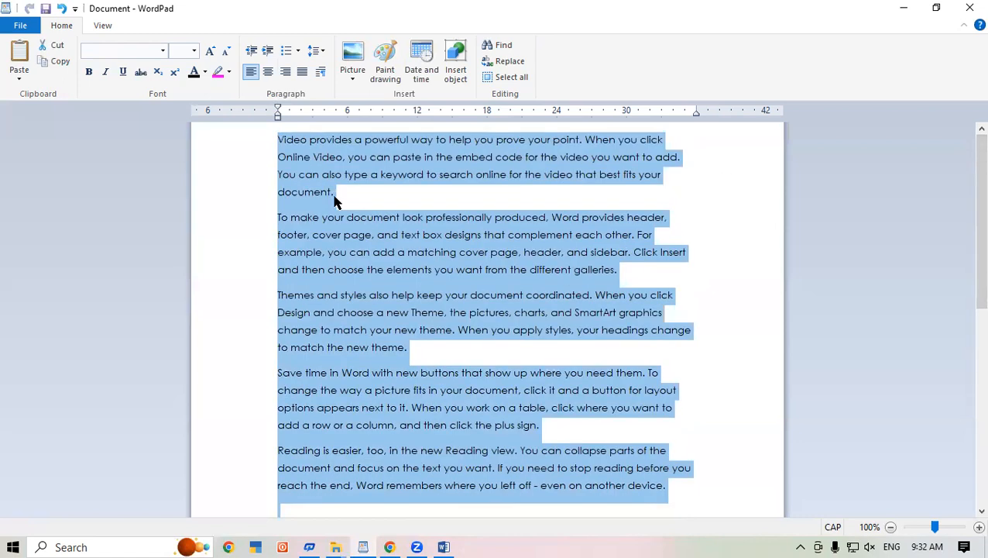
pyautogui.hotkey('ctrl', 'r')
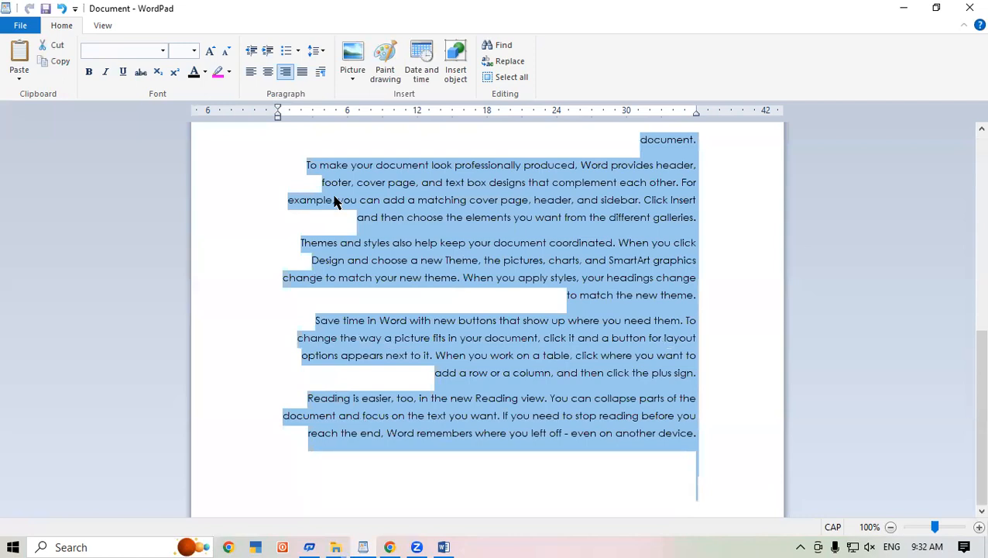
pyautogui.hotkey('ctrl', 'e')
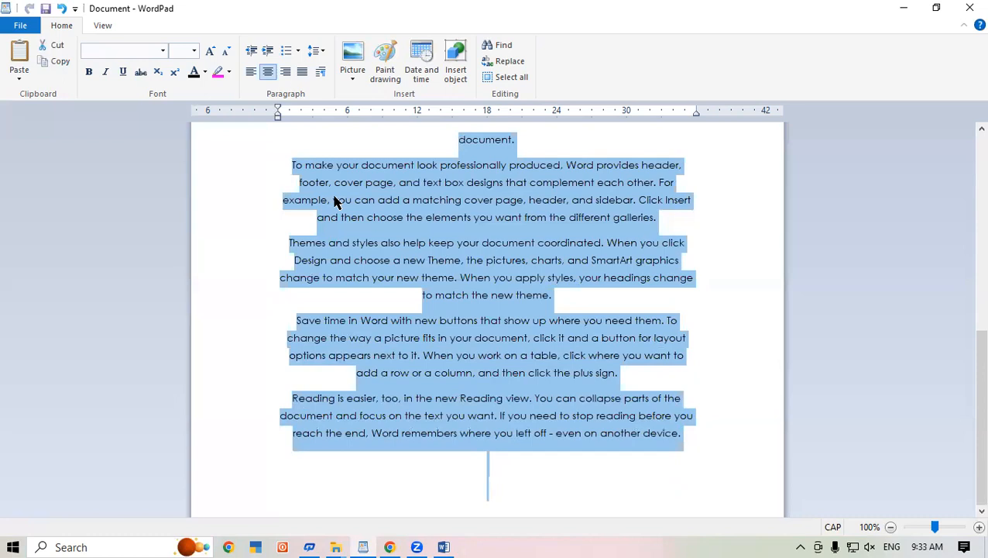
pyautogui.hotkey('ctrl', 'l')
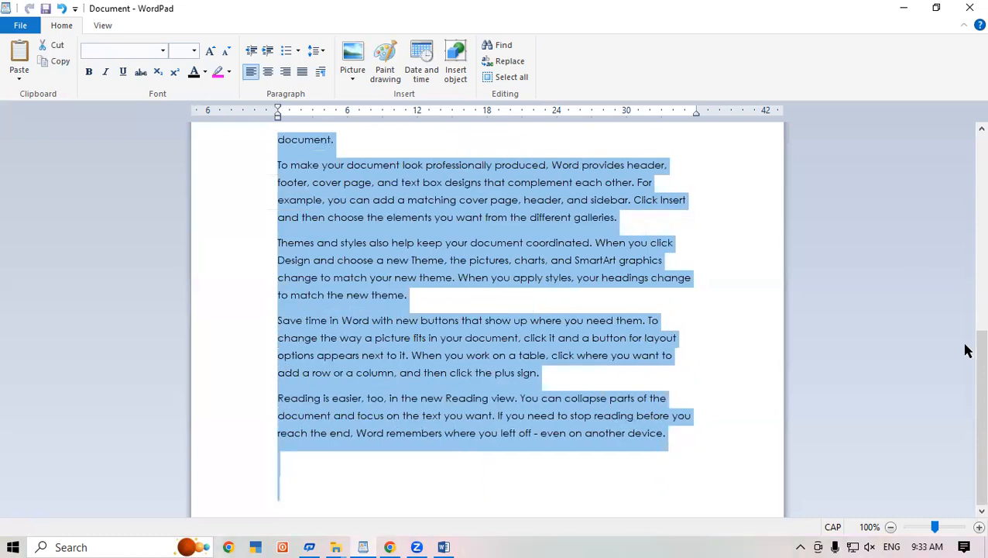
pyautogui.scroll(5, 965, 379)
pyautogui.scroll(4, 965, 292)
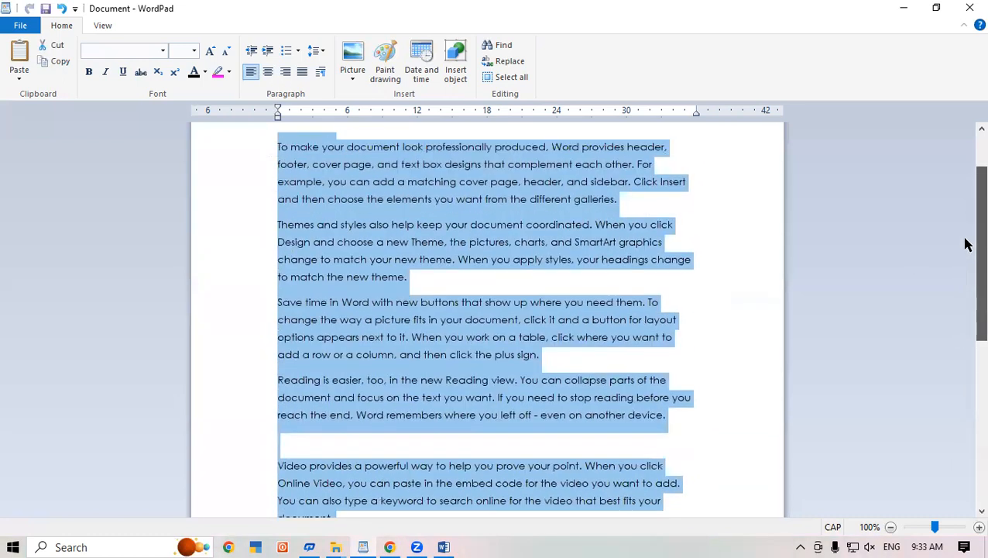
pyautogui.click(261, 222)
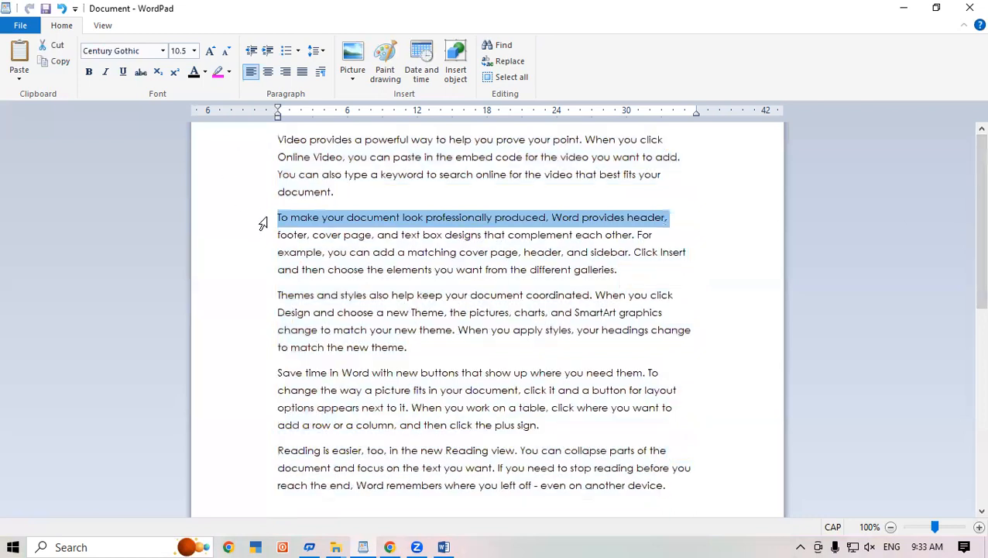
pyautogui.click(292, 220)
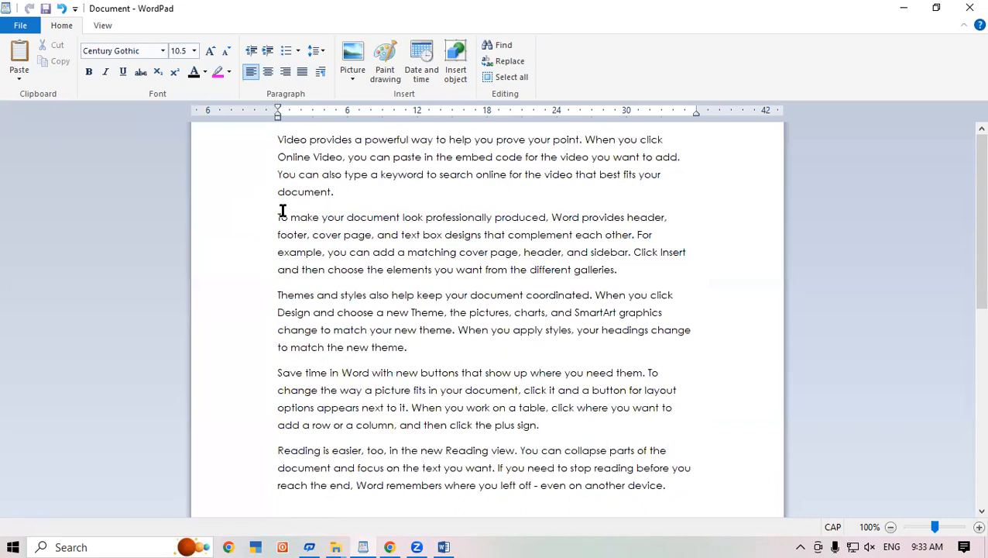
# - Justify all the paragraphs in the document and check them from the beginning
pyautogui.hotkey('ctrl', 'a')
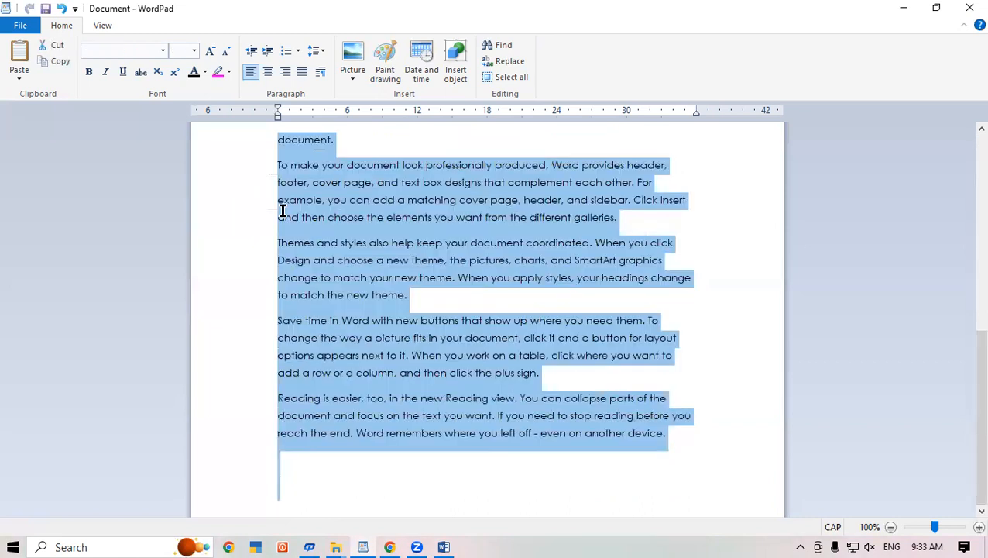
pyautogui.hotkey('ctrl', 'j')
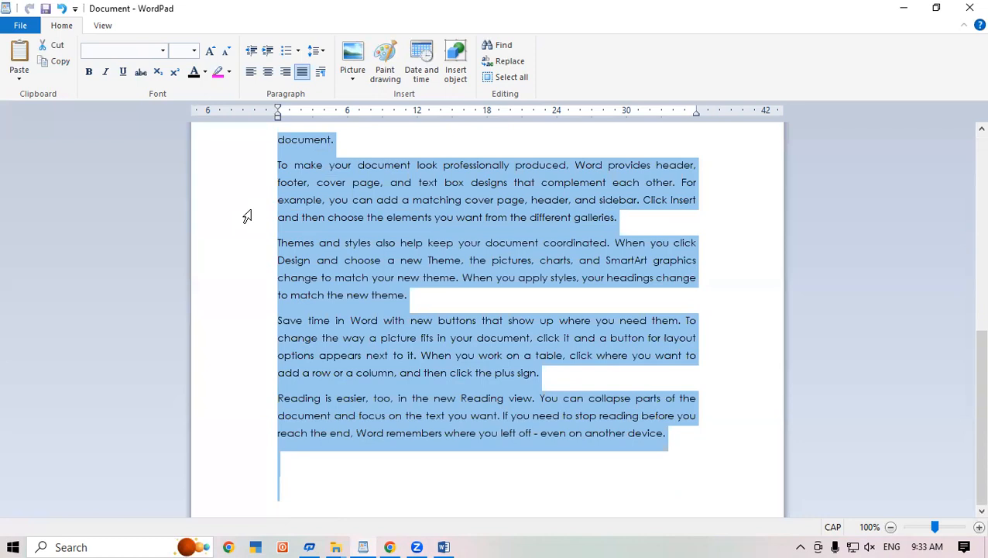
pyautogui.scroll(2, 778, 431)
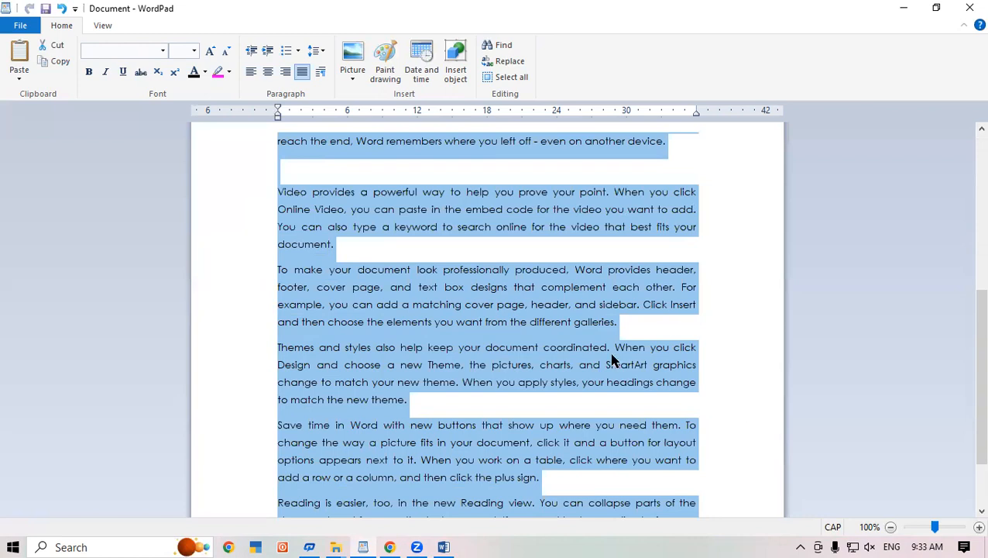
pyautogui.moveTo(974, 391); pyautogui.dragTo(966, 161)
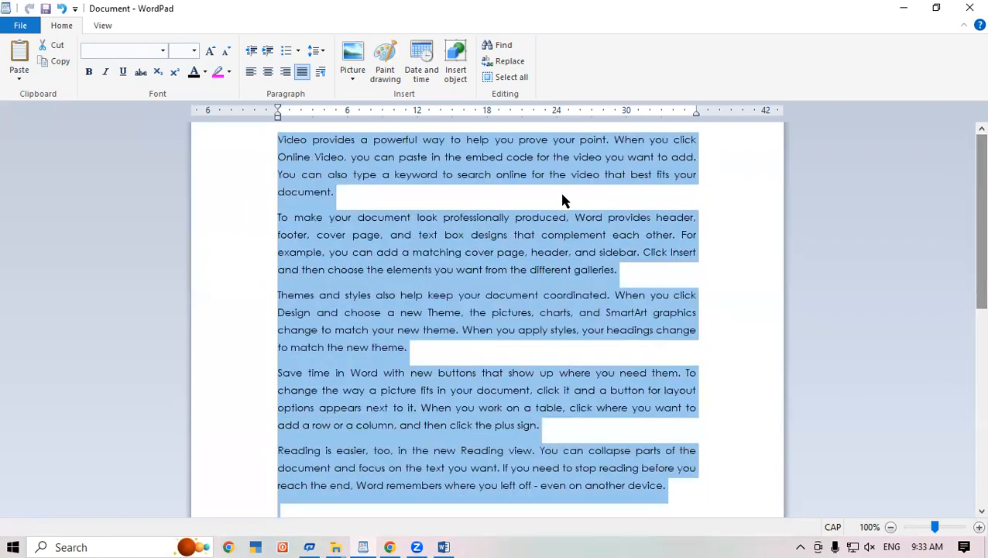
pyautogui.click(384, 232)
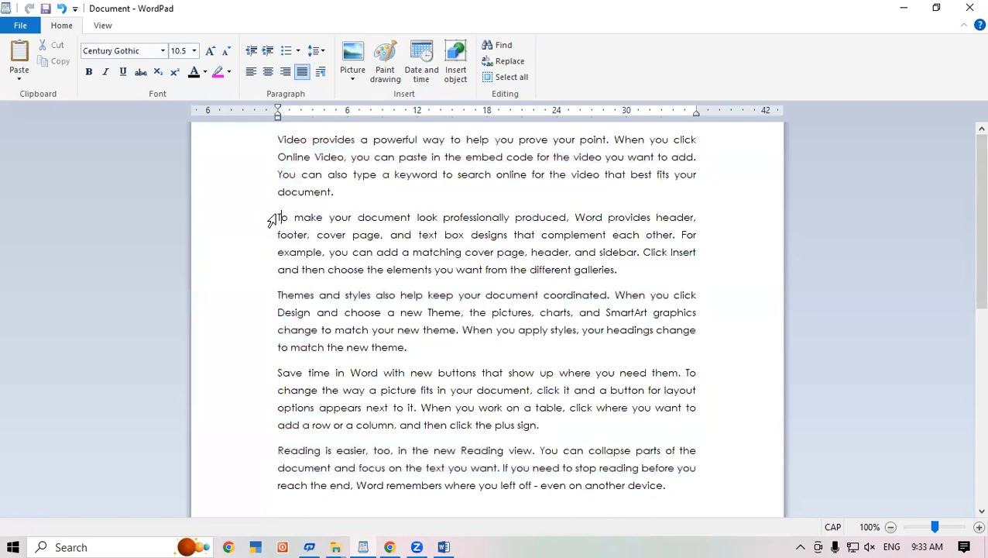
# - Join the "To make your document" and "Themes and styles" paragraphs onto the end of the first paragraph
pyautogui.click(279, 216)
pyautogui.scroll(-1, 327, 264)
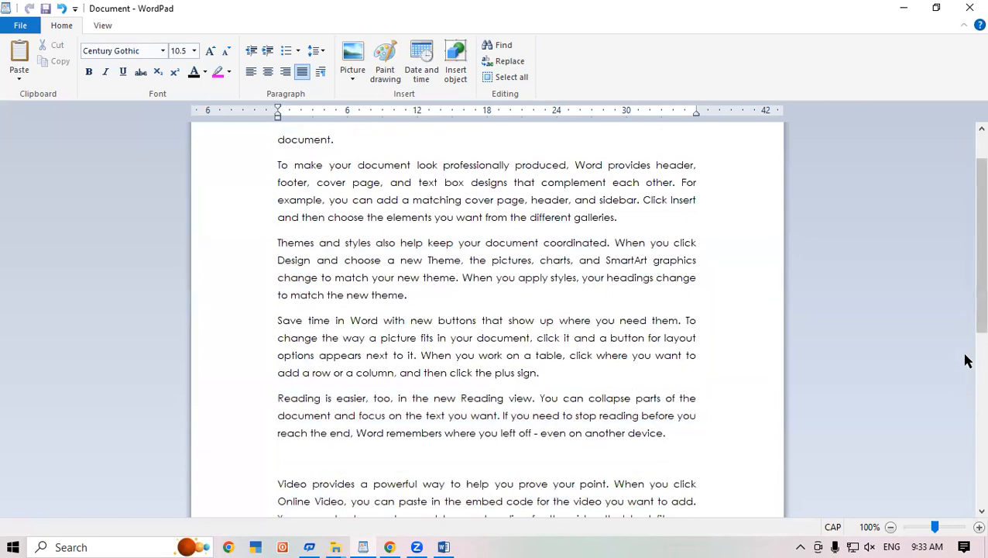
pyautogui.scroll(1, 964, 256)
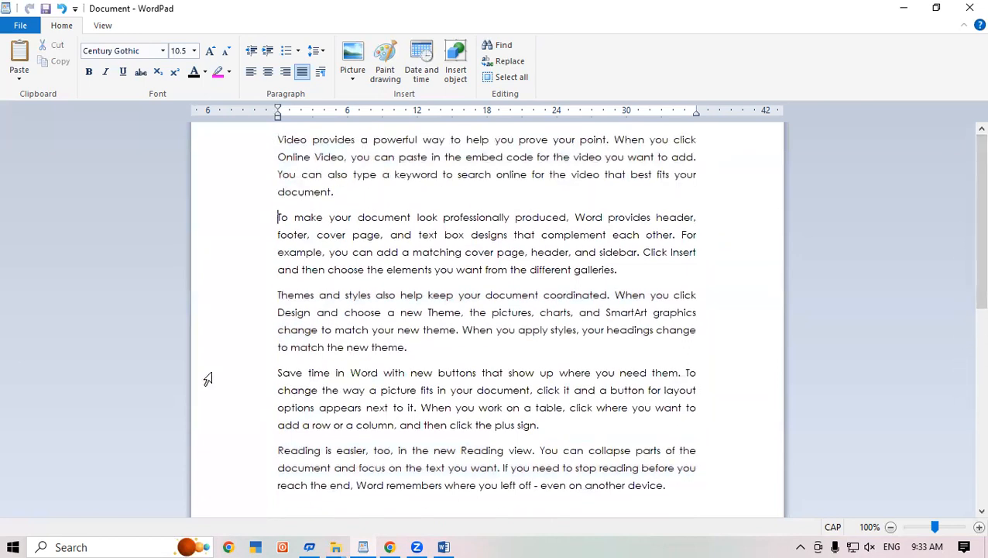
pyautogui.press('BackSpace')
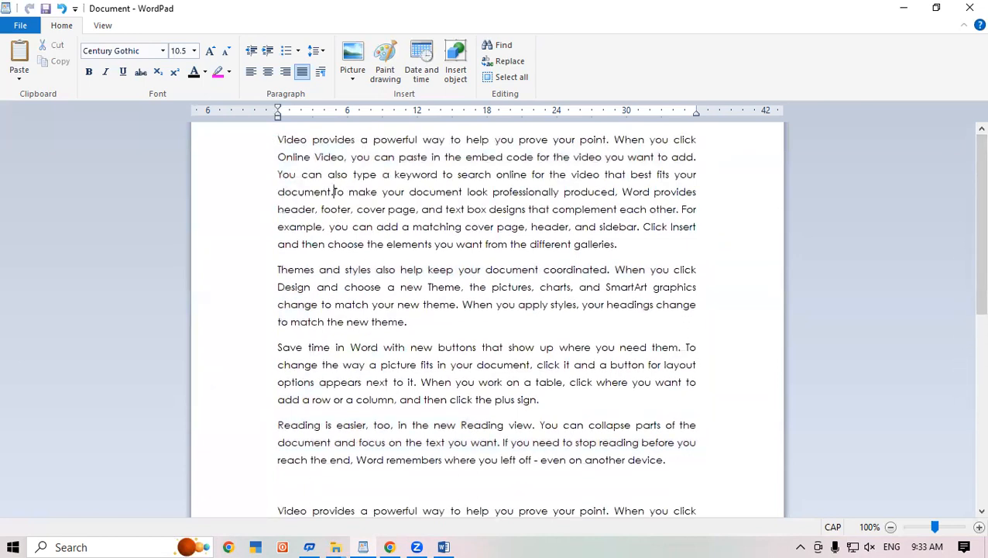
pyautogui.click(278, 269)
pyautogui.press('Delete')
pyautogui.press('BackSpace')
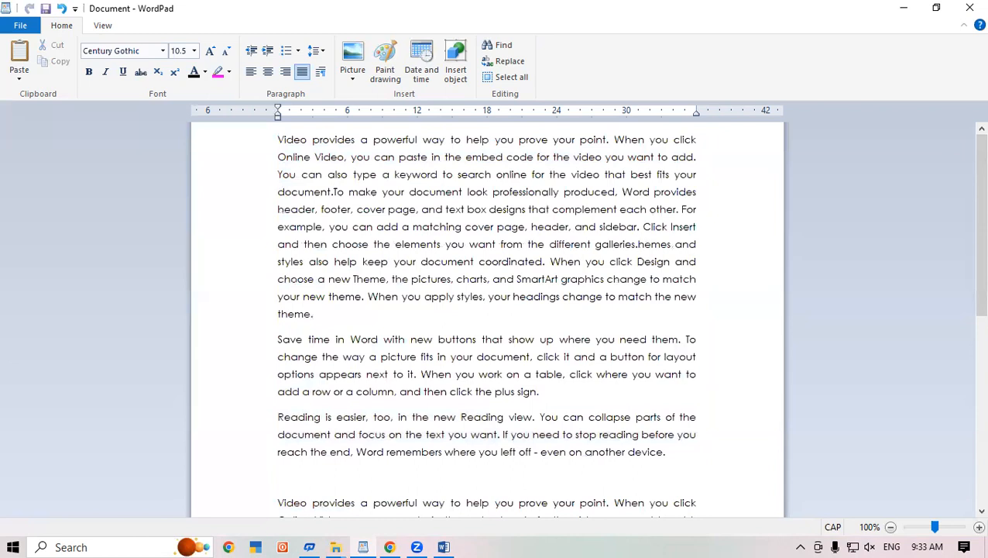
# - Join the "Save time in Word" and "Reading is easier" paragraphs onto the merged first paragraph
pyautogui.click(281, 338)
pyautogui.press('Left')
pyautogui.press('BackSpace')
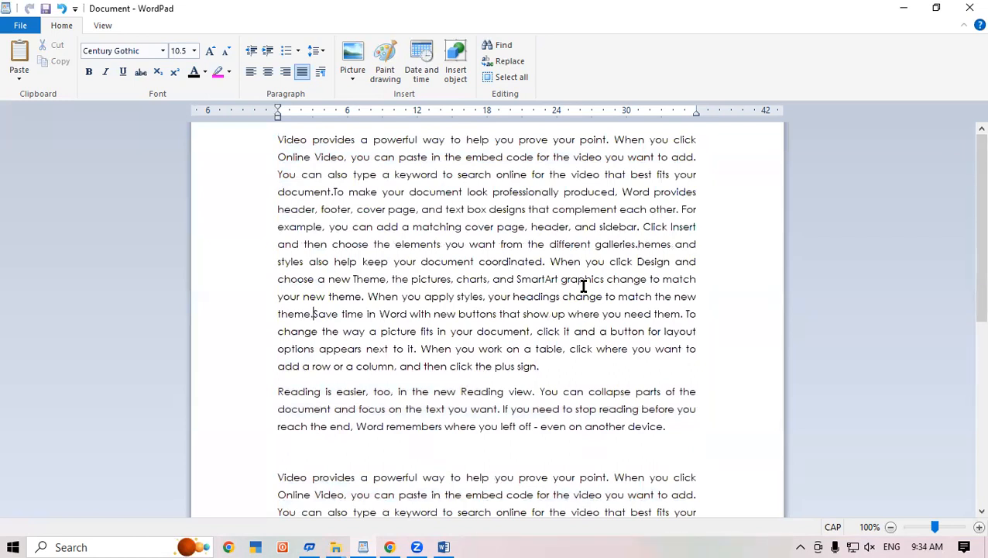
pyautogui.click(279, 392)
pyautogui.press('BackSpace')
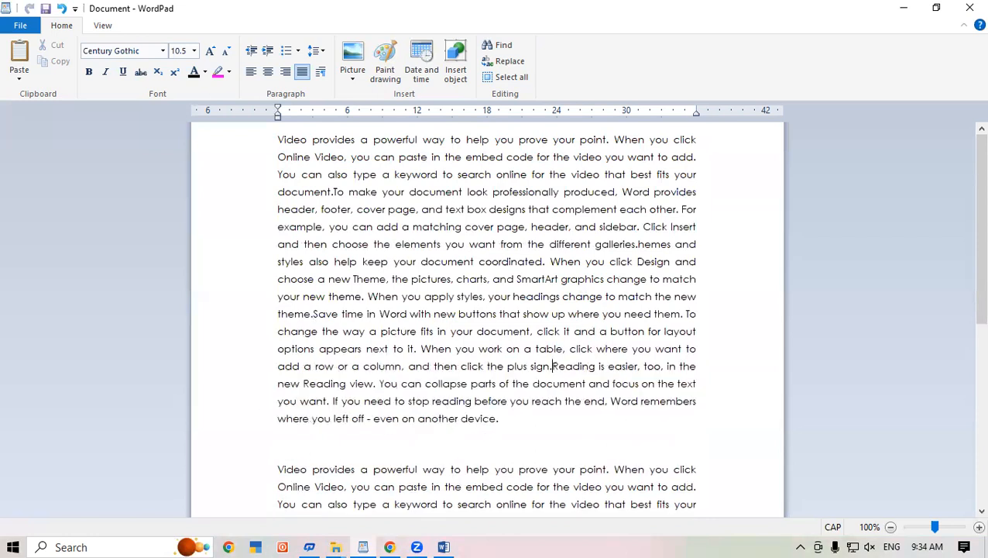
# - Remove the blank line before the second "Video provides" paragraph and join that paragraph onto the merged text
pyautogui.click(278, 469)
pyautogui.press('BackSpace')
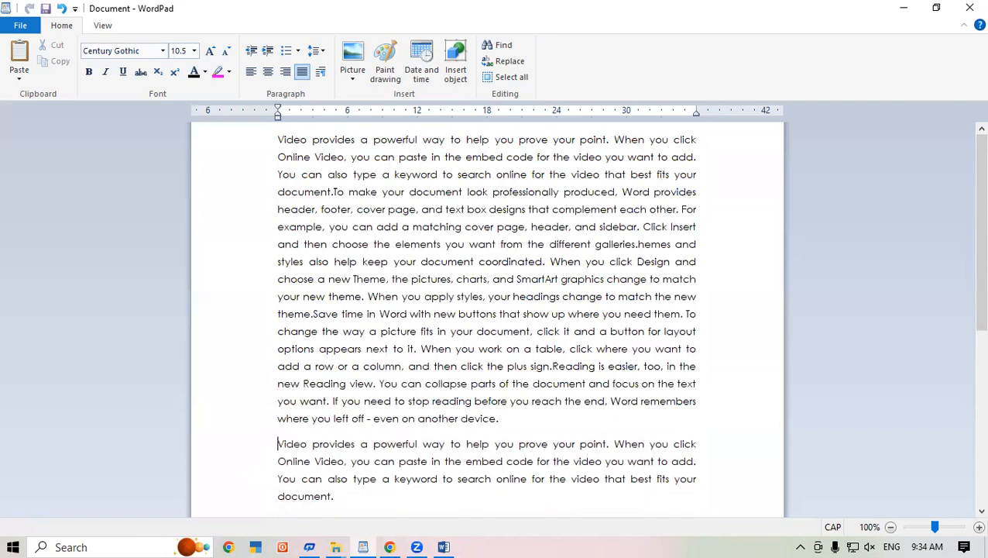
pyautogui.press('BackSpace')
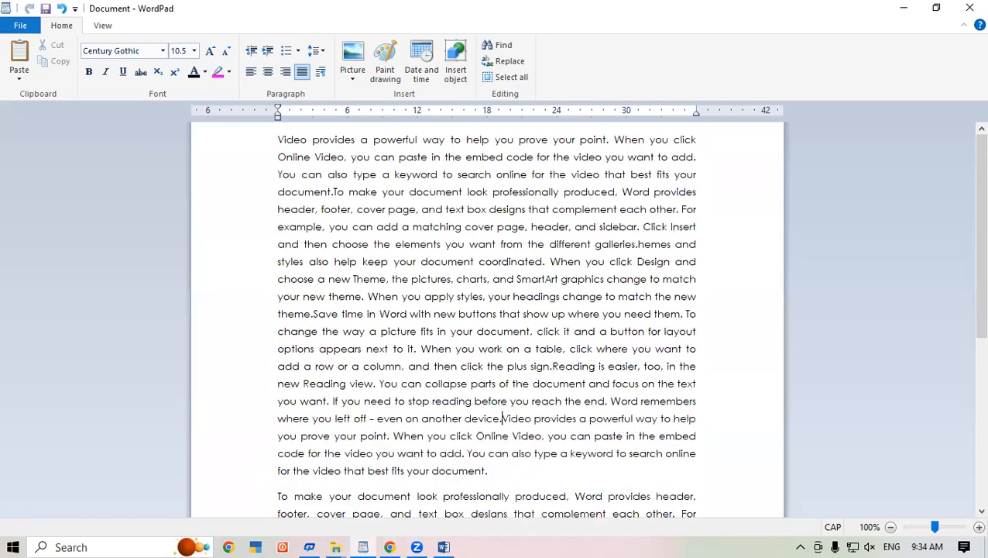
# - Join the second copies of the "To make your document" and "Themes and styles" paragraphs onto the merged text
pyautogui.scroll(-3, 964, 352)
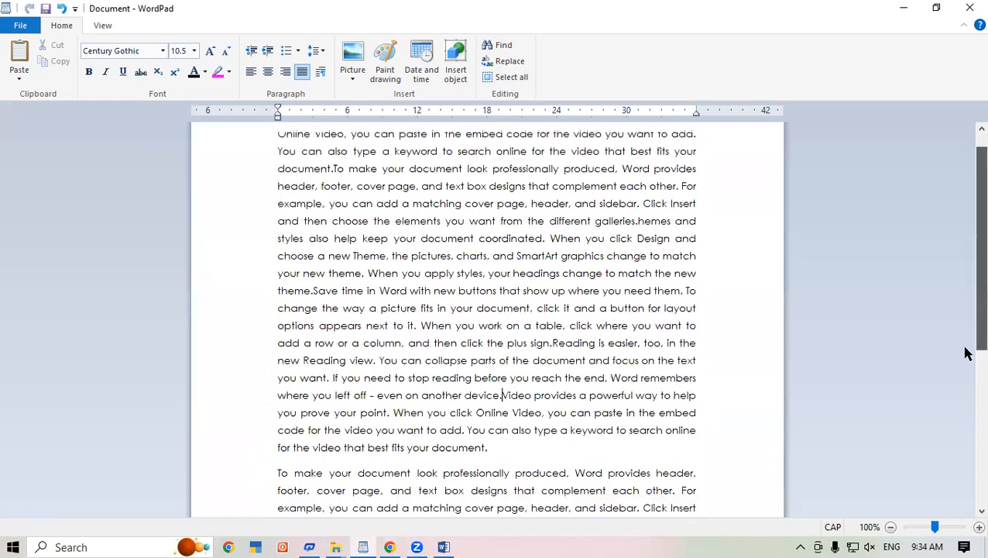
pyautogui.click(278, 319)
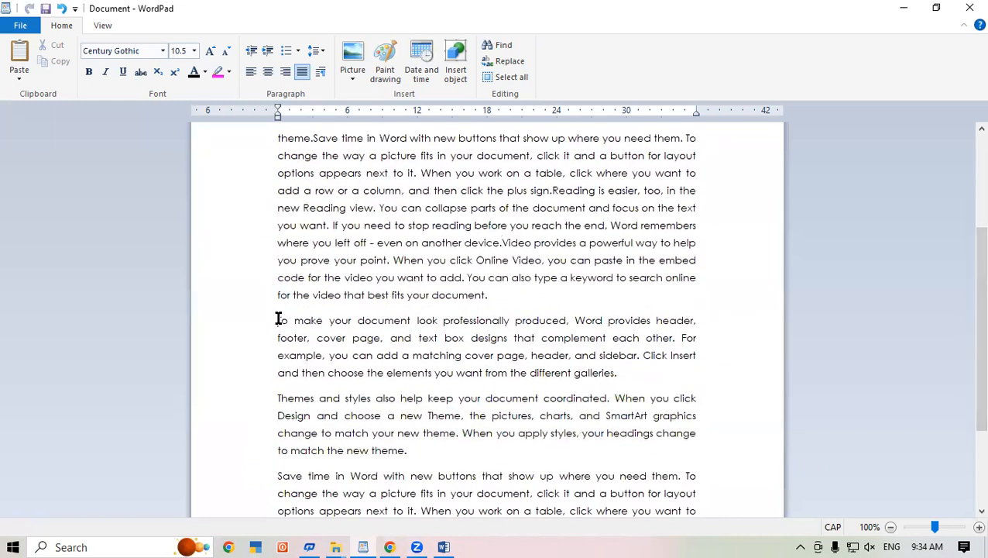
pyautogui.press('BackSpace')
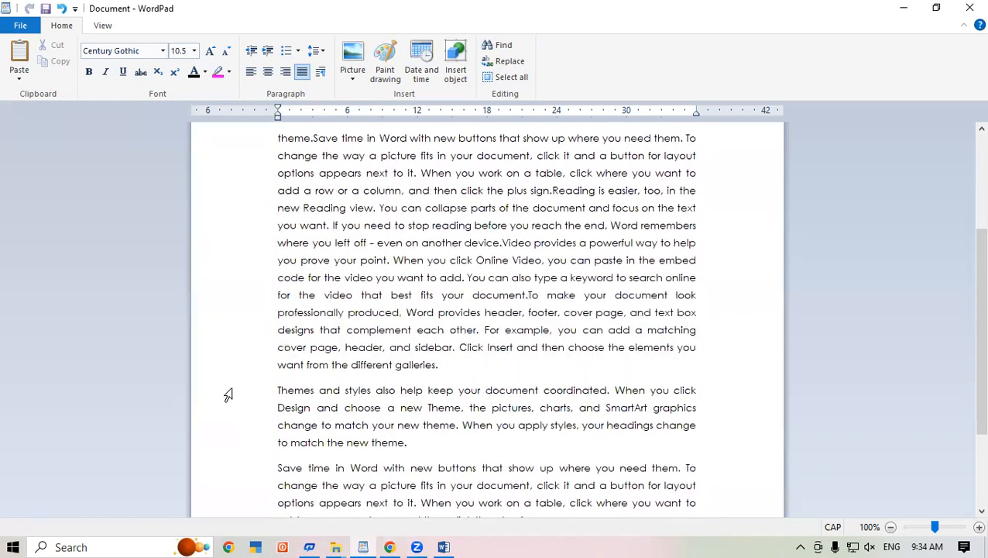
pyautogui.click(277, 389)
pyautogui.press('BackSpace')
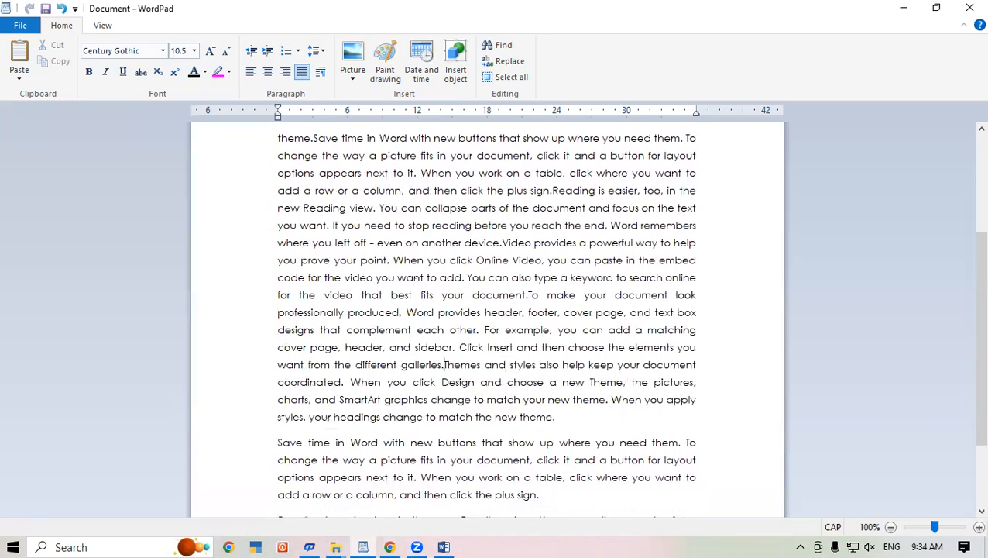
# - Join the second copies of the "Save time in Word" and "Reading is easier" paragraphs onto the merged text
pyautogui.click(278, 443)
pyautogui.press('BackSpace')
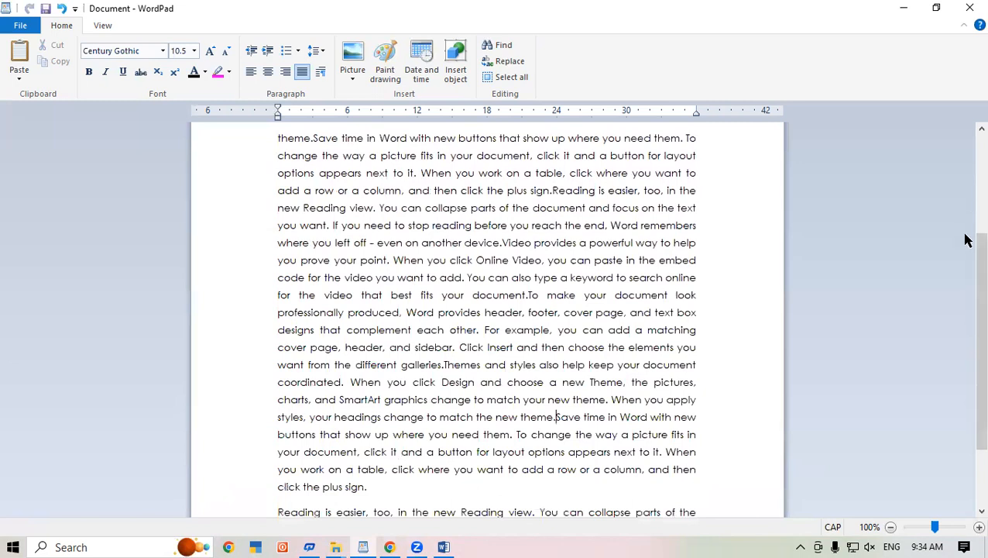
pyautogui.scroll(-2, 967, 312)
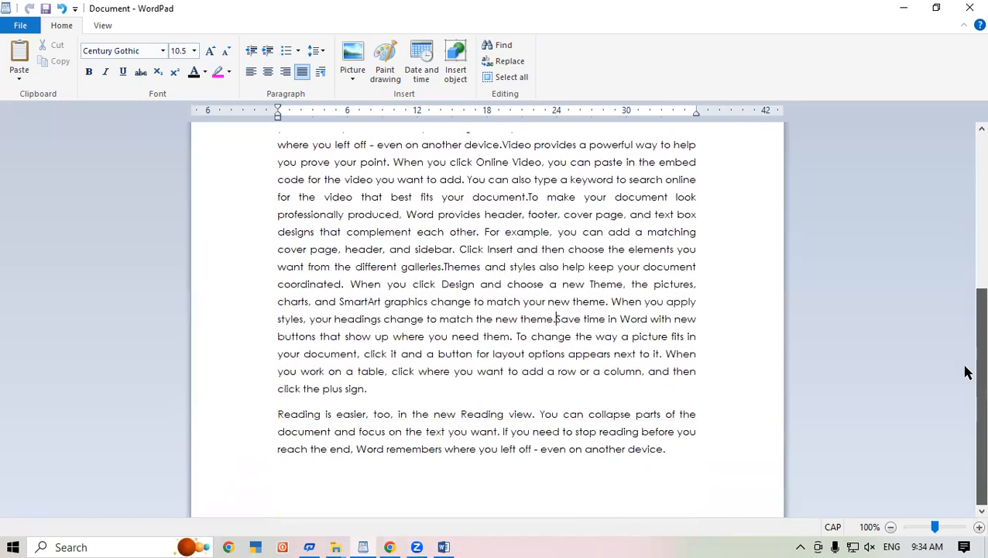
pyautogui.click(277, 413)
pyautogui.press('BackSpace')
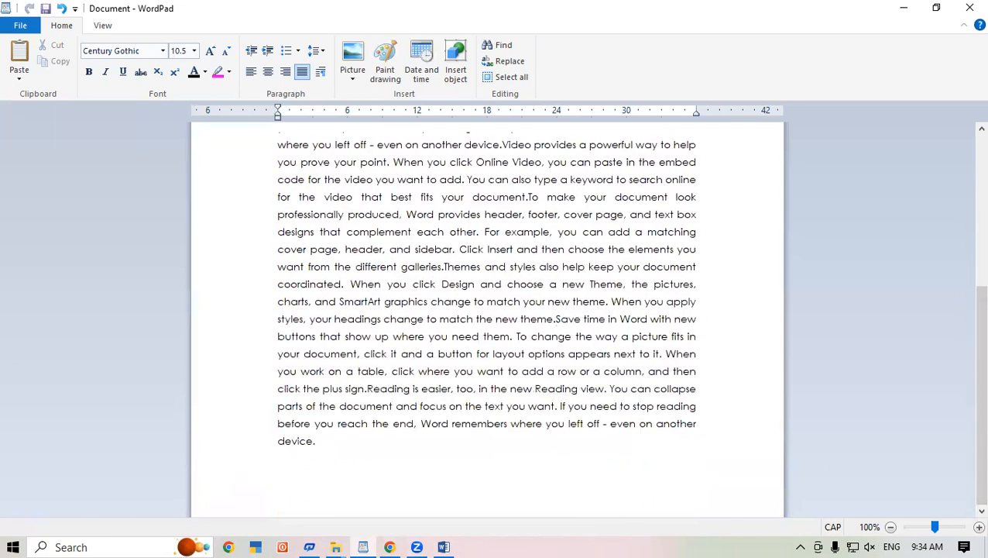
# - Select the whole document text and apply left, center, right and finally justified alignment in turn
pyautogui.moveTo(966, 364); pyautogui.dragTo(964, 193)
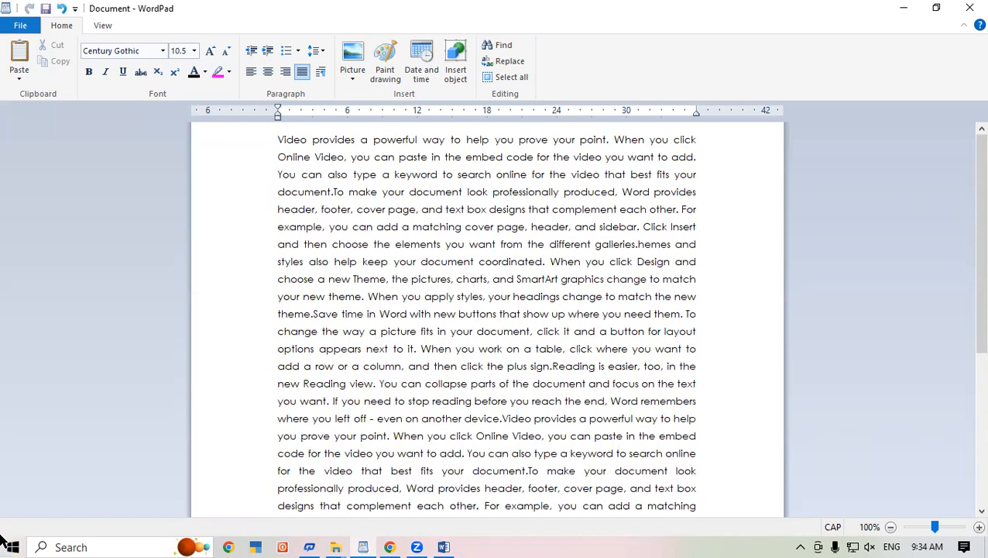
pyautogui.moveTo(965, 299); pyautogui.dragTo(965, 467)
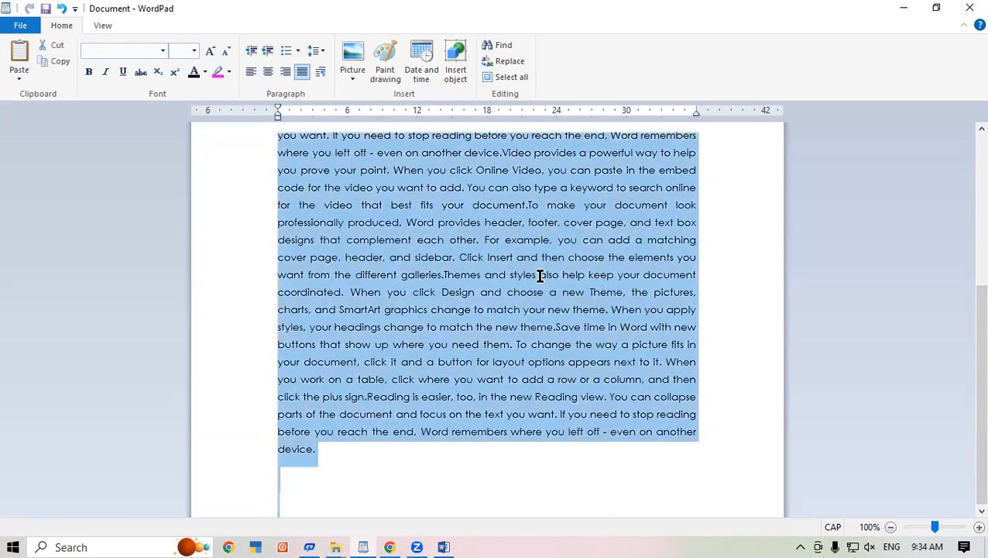
pyautogui.hotkey('ctrl', 'l')
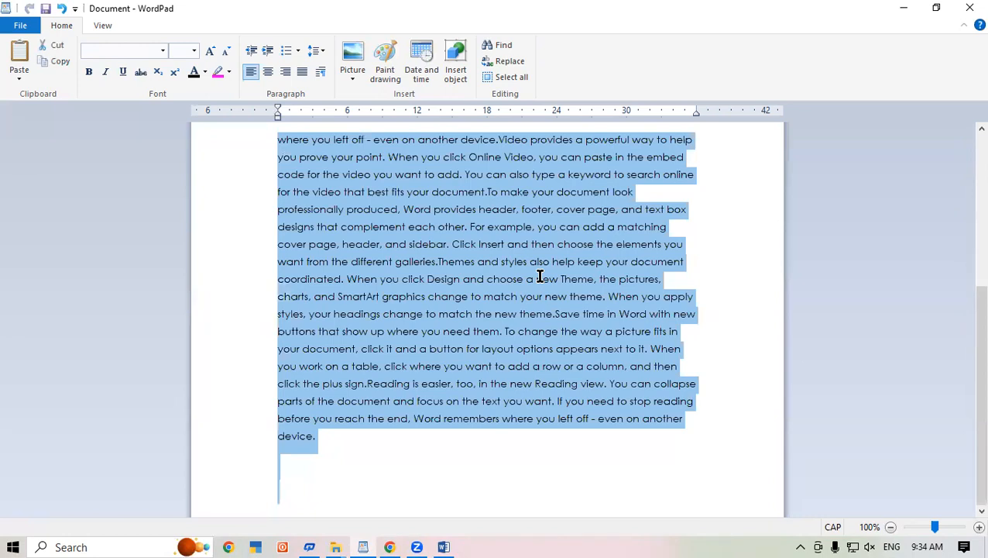
pyautogui.hotkey('ctrl', 'e')
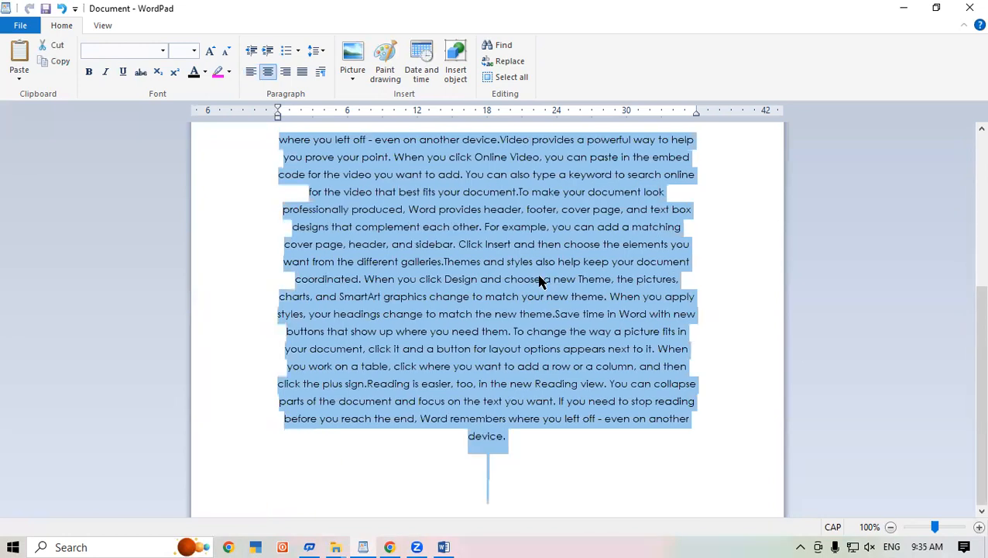
pyautogui.hotkey('ctrl', 'r')
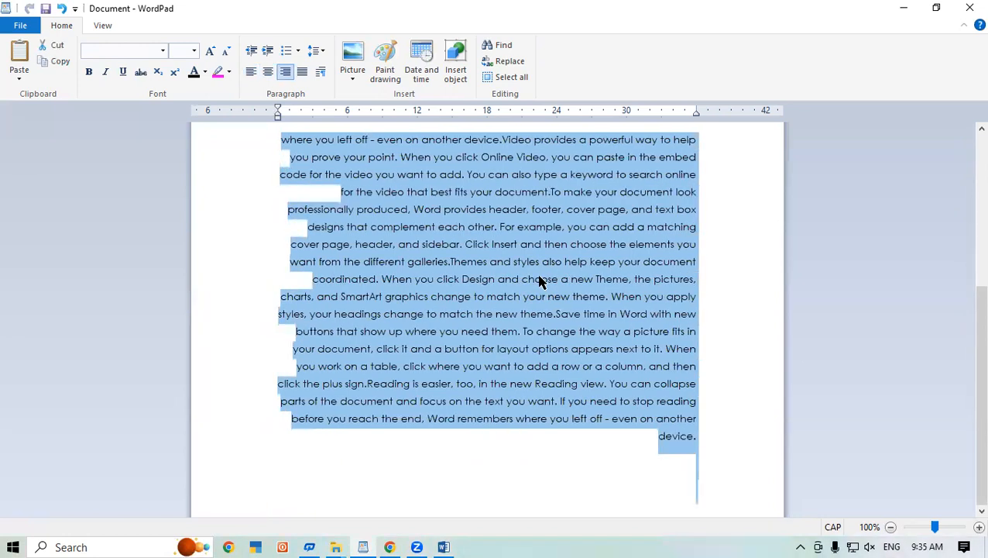
pyautogui.hotkey('ctrl', 'j')
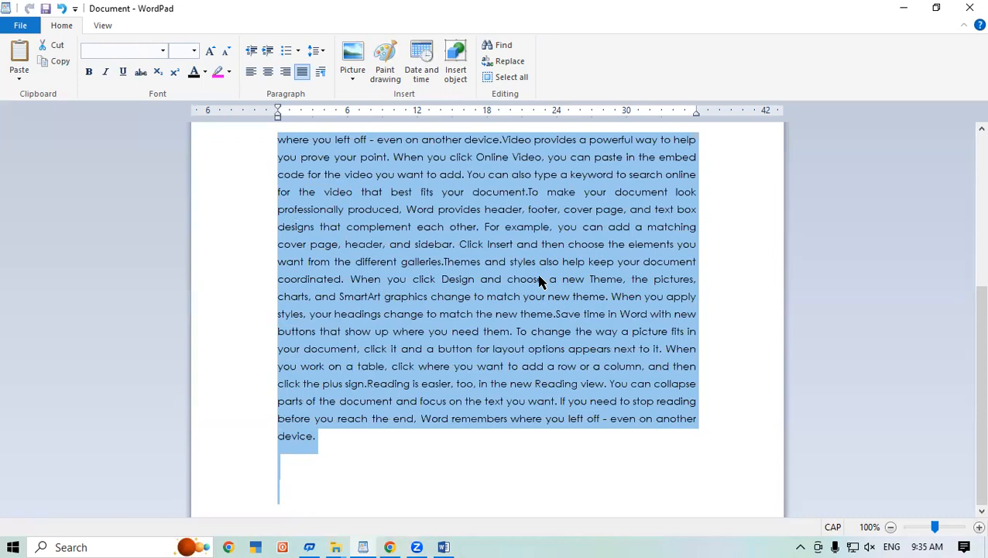
# - Try line spacing of 2 and 1.5 on the selected text
pyautogui.click(324, 52)
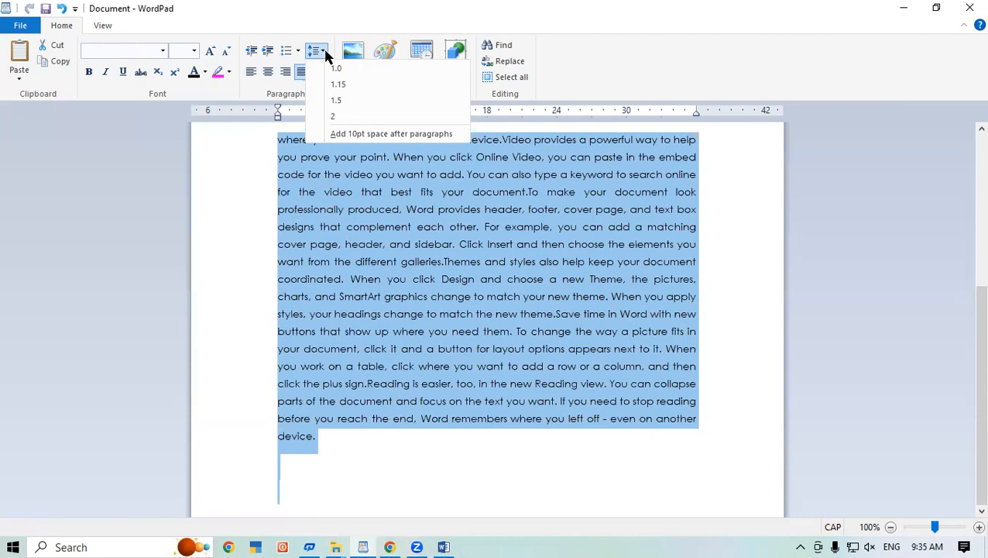
pyautogui.click(346, 116)
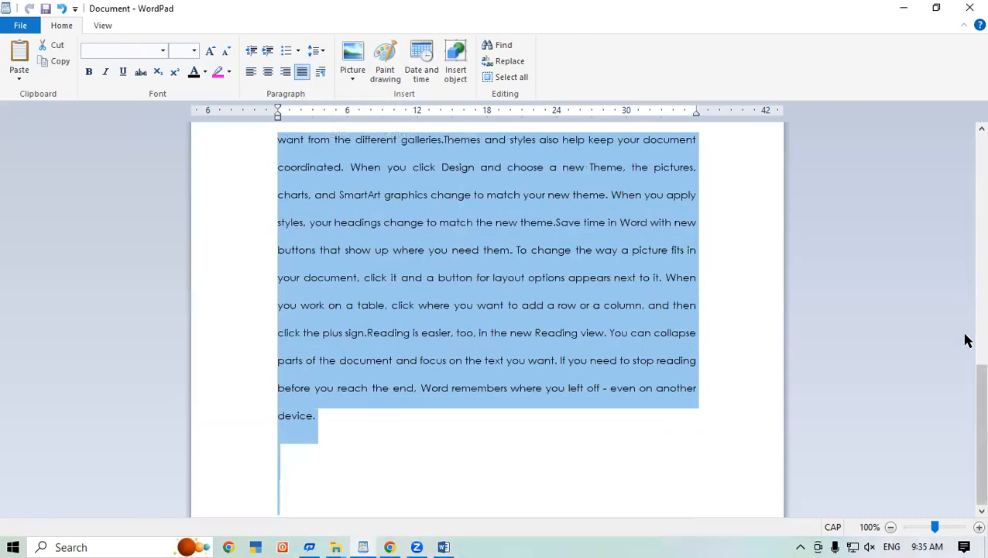
pyautogui.moveTo(966, 415); pyautogui.dragTo(964, 156)
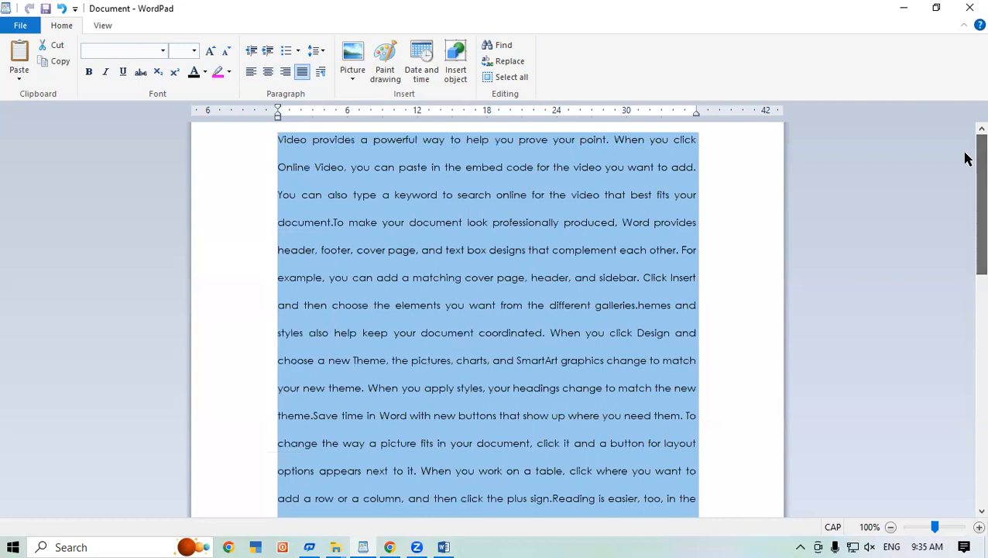
pyautogui.click(319, 50)
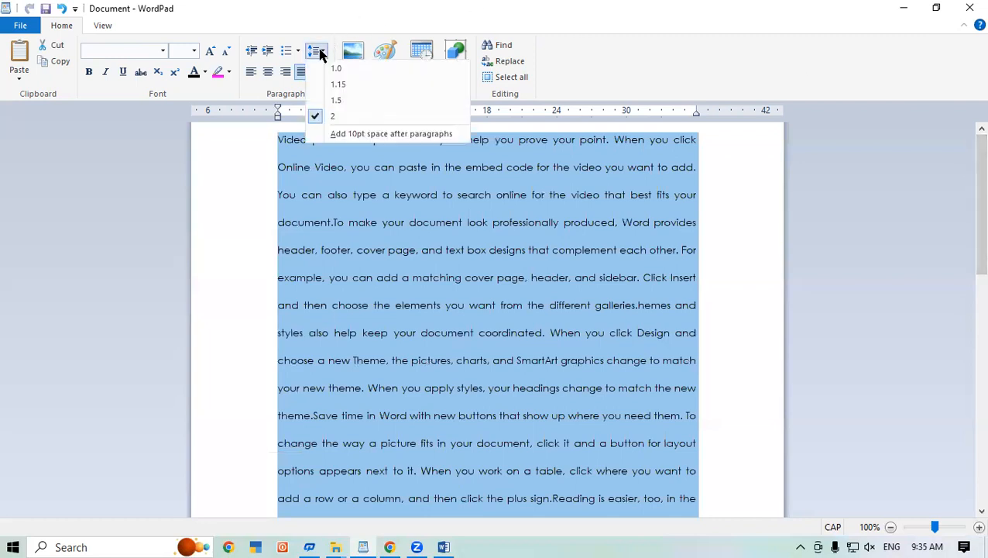
pyautogui.click(338, 99)
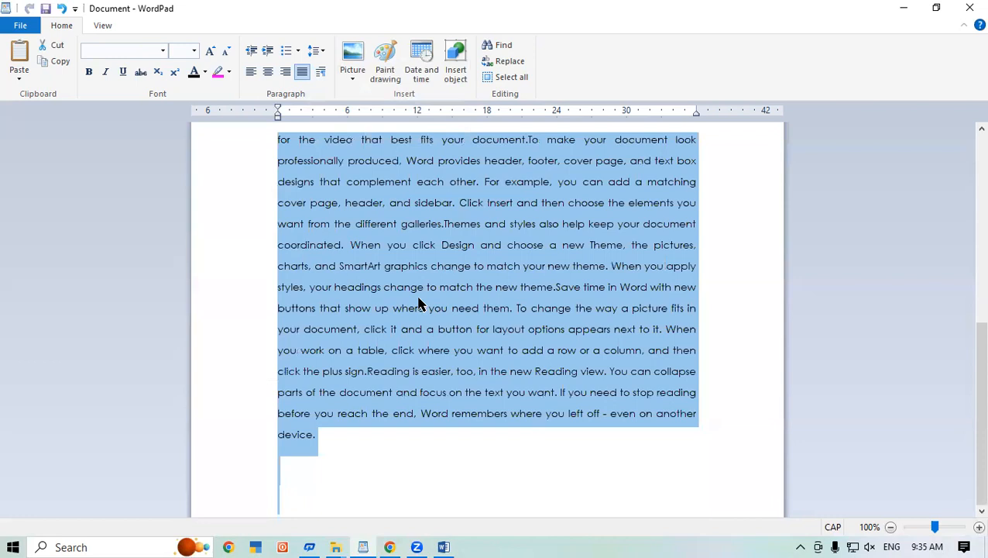
# - Reduce the selected text's line spacing to 1.15 and finally to 1.0
pyautogui.click(313, 51)
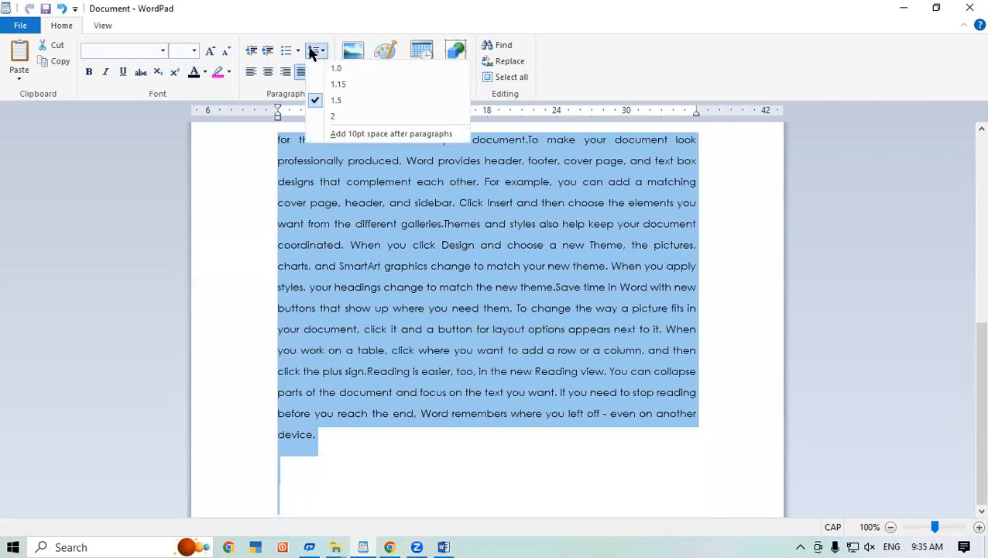
pyautogui.click(314, 79)
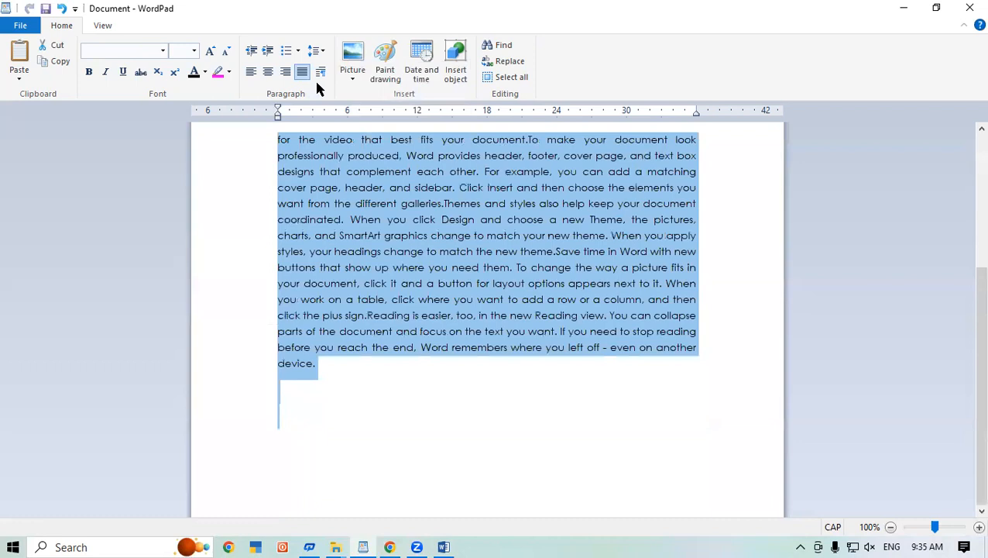
pyautogui.click(313, 51)
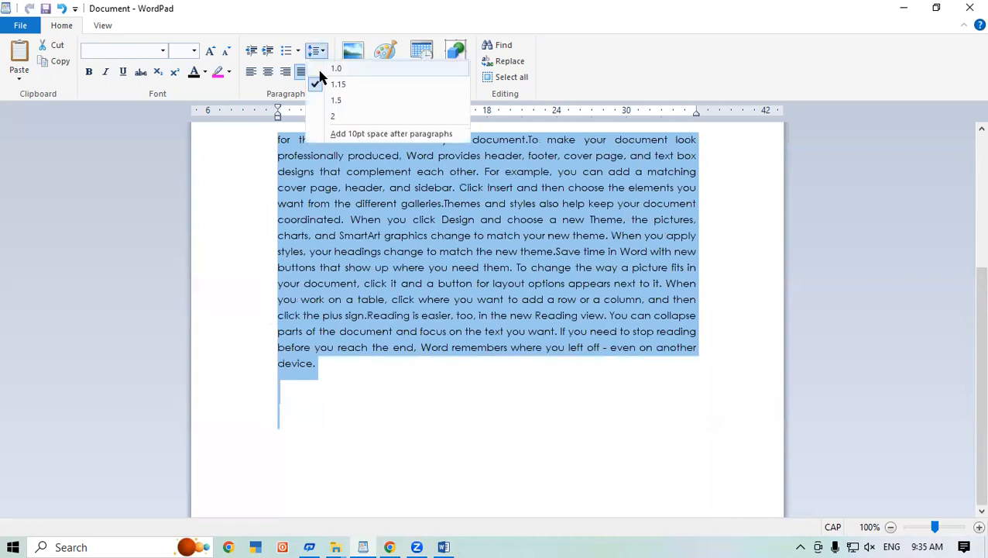
pyautogui.click(334, 68)
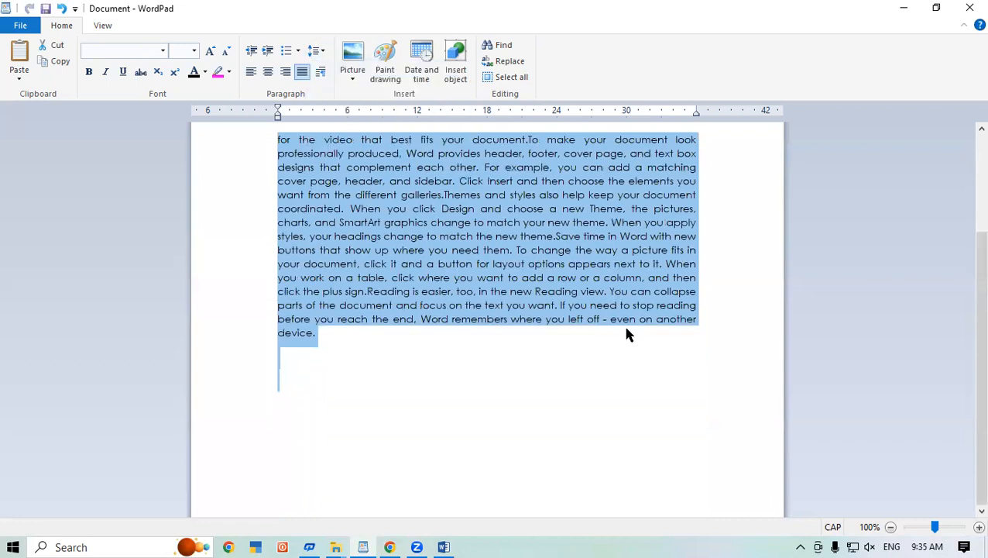
# - Switch the selected text's line spacing to 1.5 and back to 1.0
pyautogui.scroll(6, 627, 333)
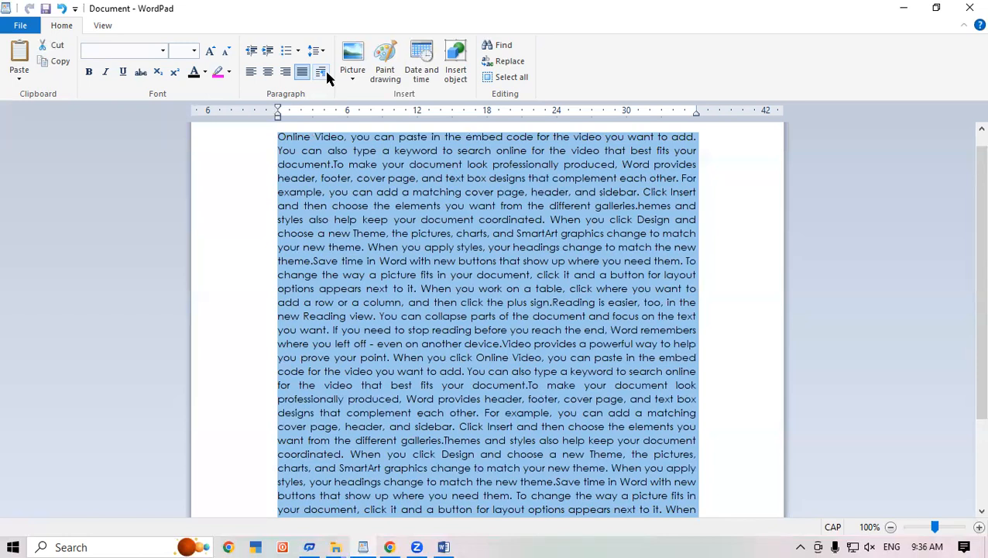
pyautogui.click(319, 48)
pyautogui.click(342, 103)
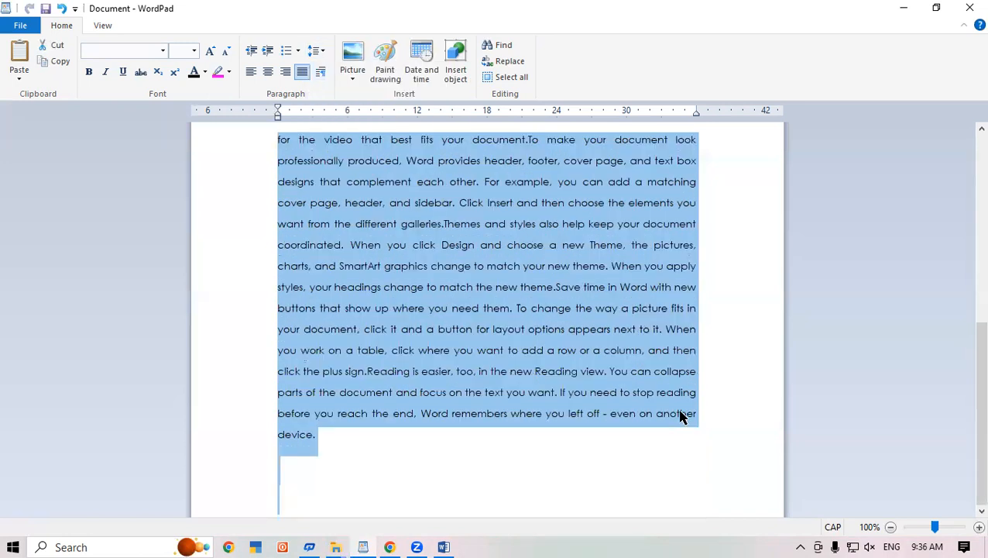
pyautogui.click(317, 52)
pyautogui.click(330, 67)
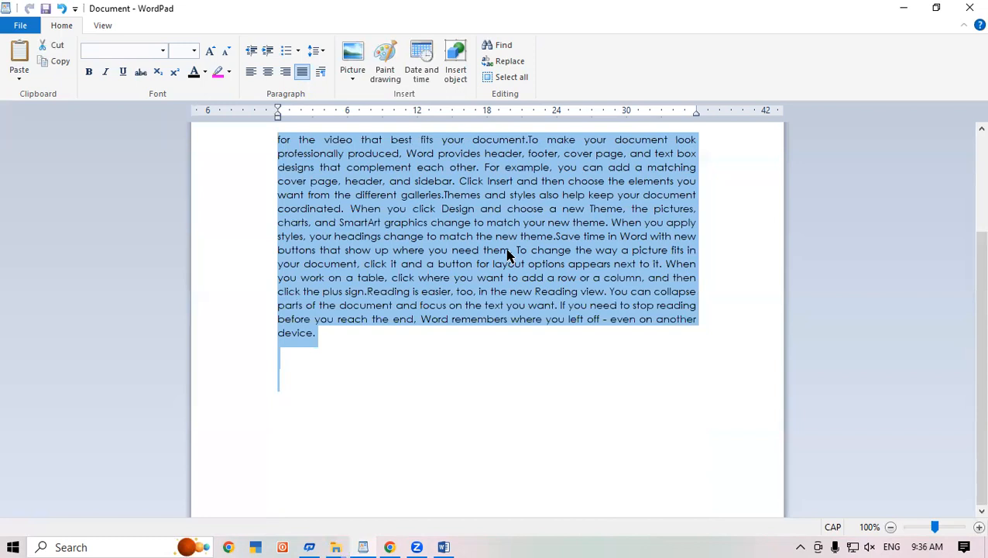
# - Use the Paragraph settings to give the selected text 2.00 line spacing and left alignment
pyautogui.click(320, 72)
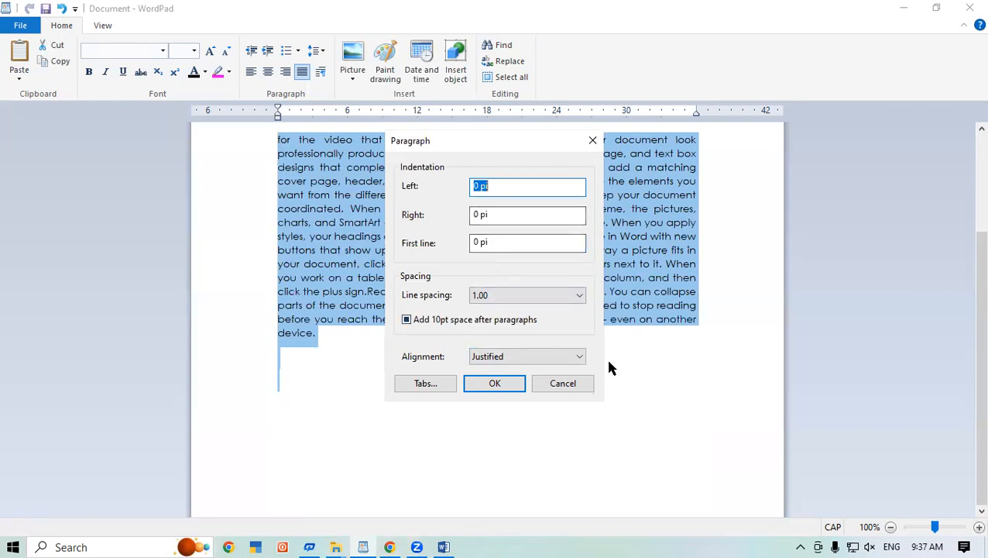
pyautogui.click(529, 296)
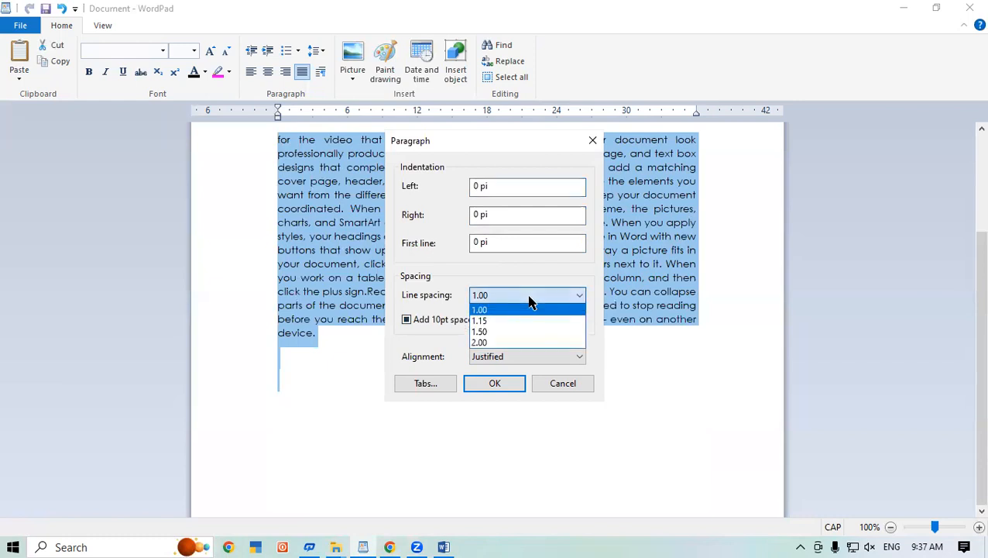
pyautogui.click(511, 343)
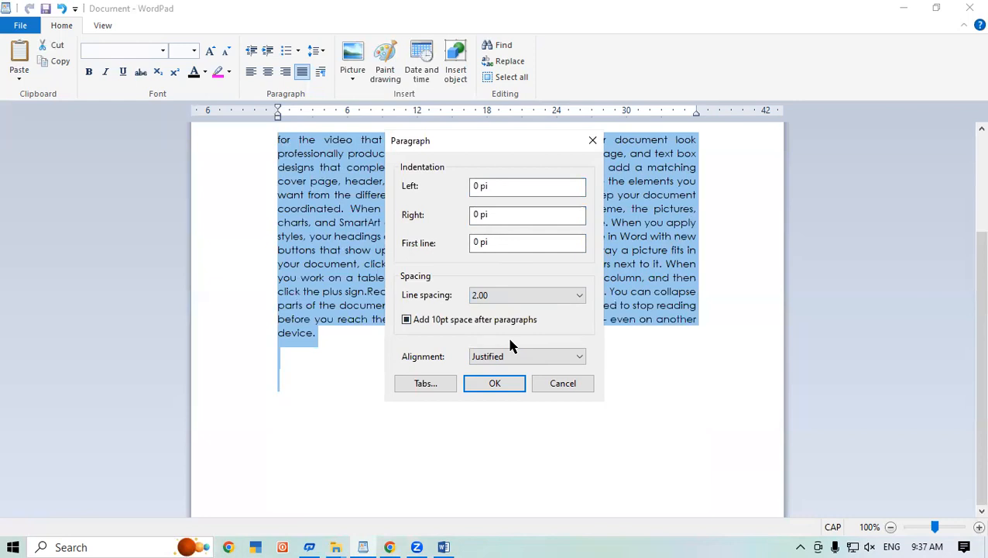
pyautogui.click(581, 358)
pyautogui.click(529, 370)
pyautogui.click(498, 382)
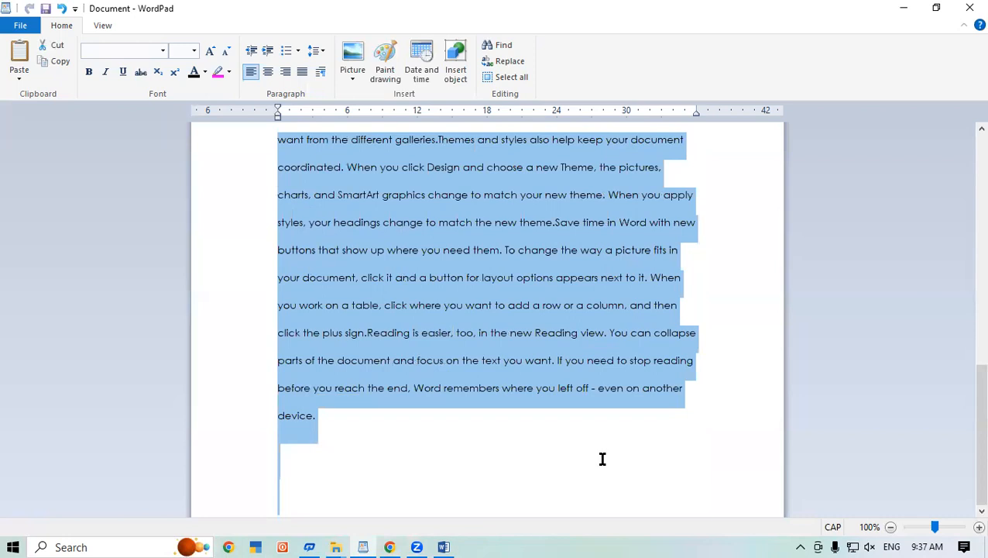
pyautogui.scroll(3, 603, 459)
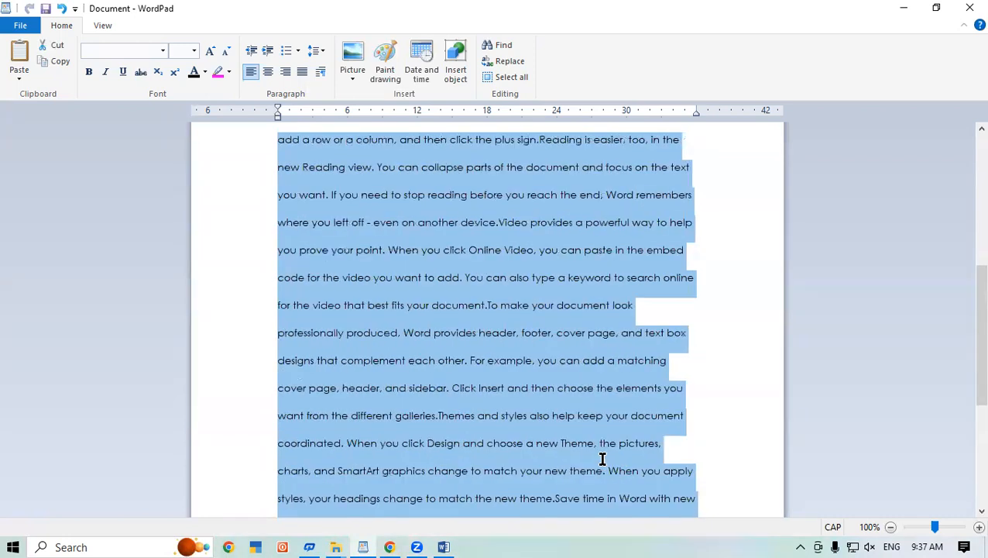
pyautogui.scroll(-3, 601, 459)
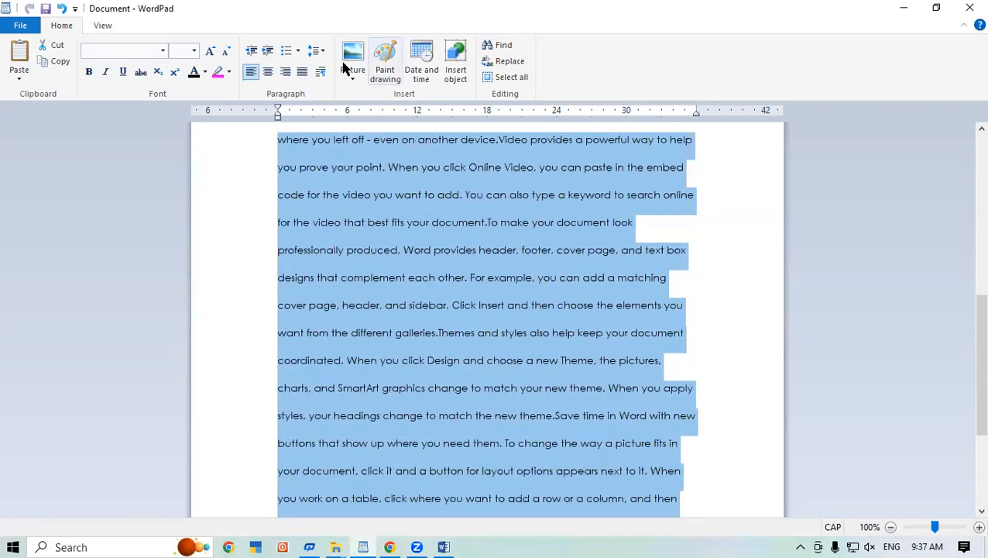
# - Try line spacing of 1.0 on the left-aligned text and undo that change
pyautogui.click(315, 50)
pyautogui.click(326, 69)
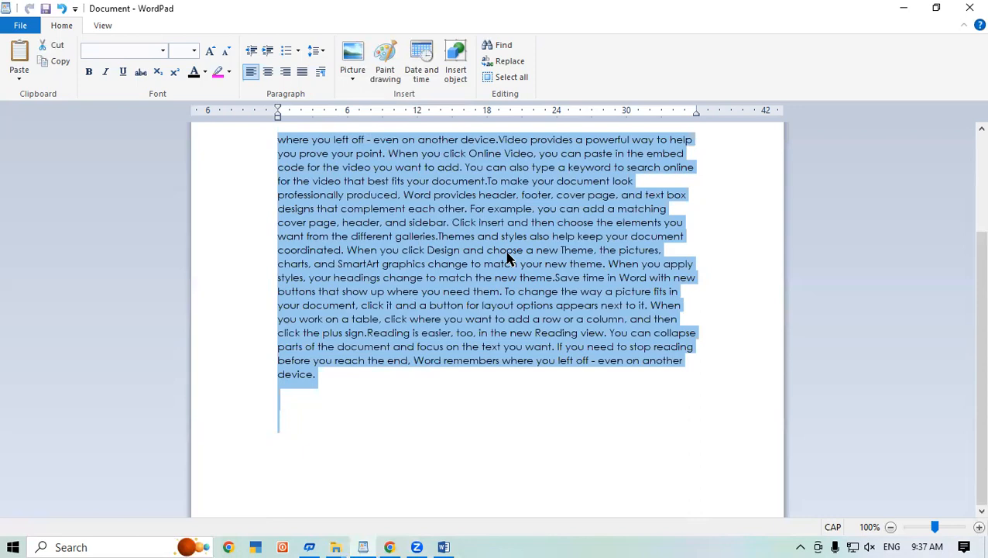
pyautogui.hotkey('ctrl', 'z')
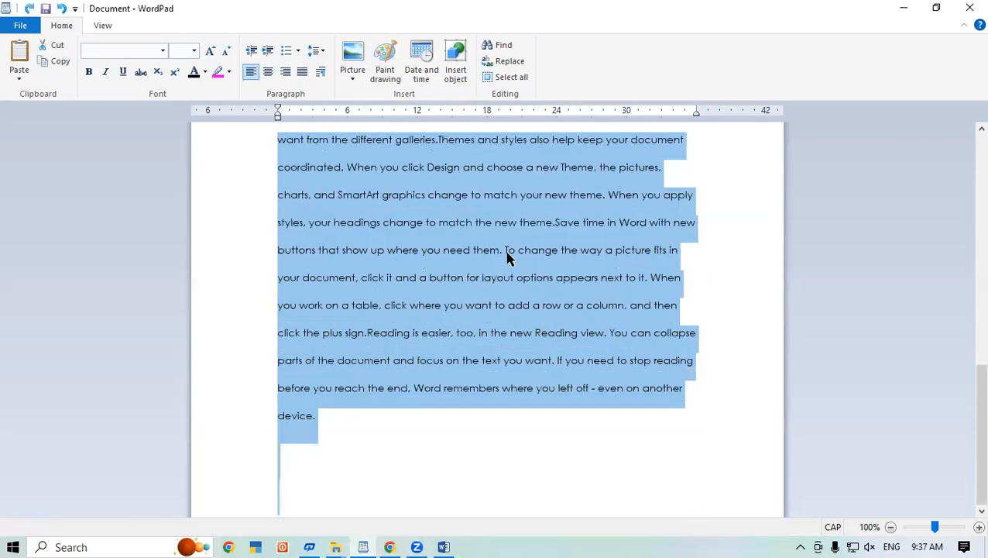
# - Use the Paragraph settings to give the selected text 1.00 line spacing and justified alignment
pyautogui.click(322, 72)
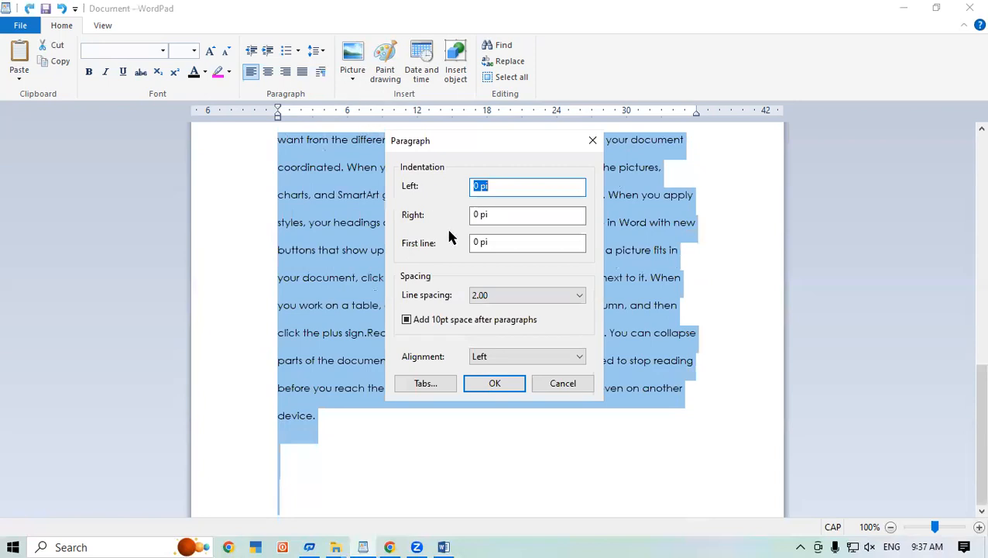
pyautogui.click(519, 294)
pyautogui.click(501, 311)
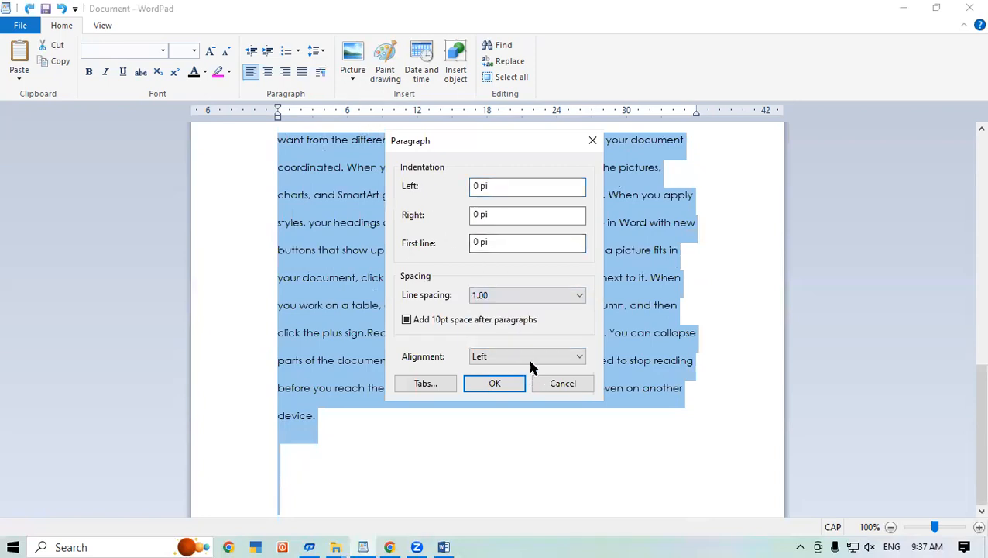
pyautogui.click(530, 355)
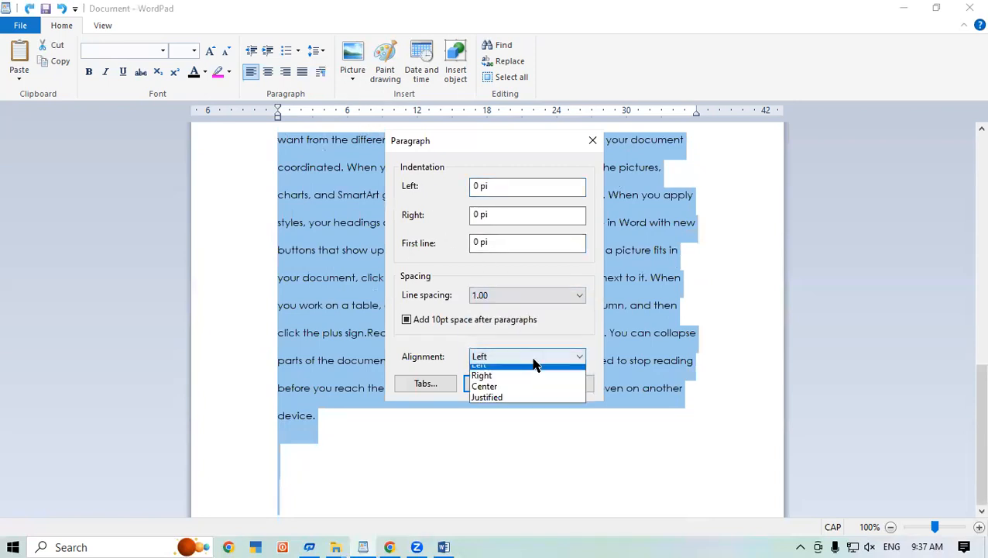
pyautogui.click(509, 404)
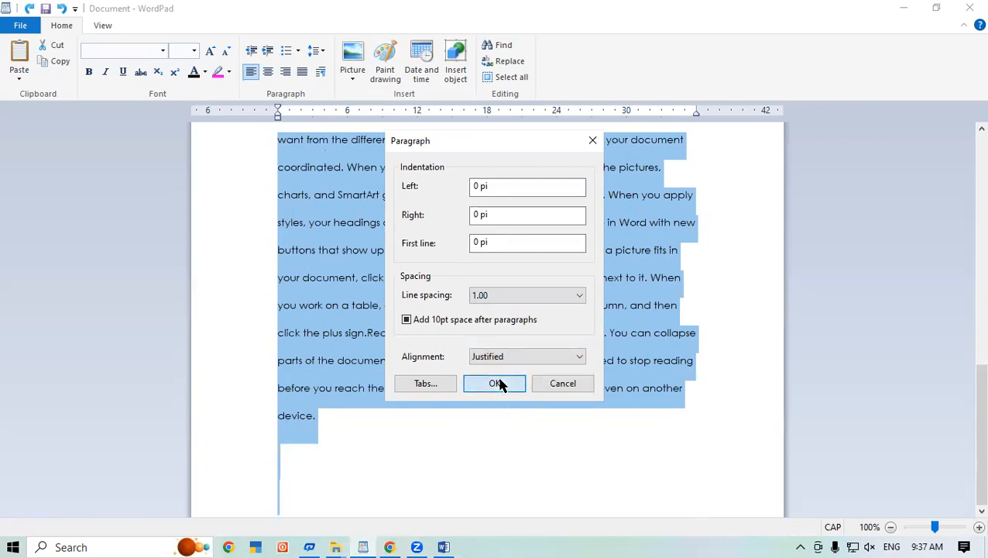
pyautogui.click(500, 383)
pyautogui.scroll(6, 501, 379)
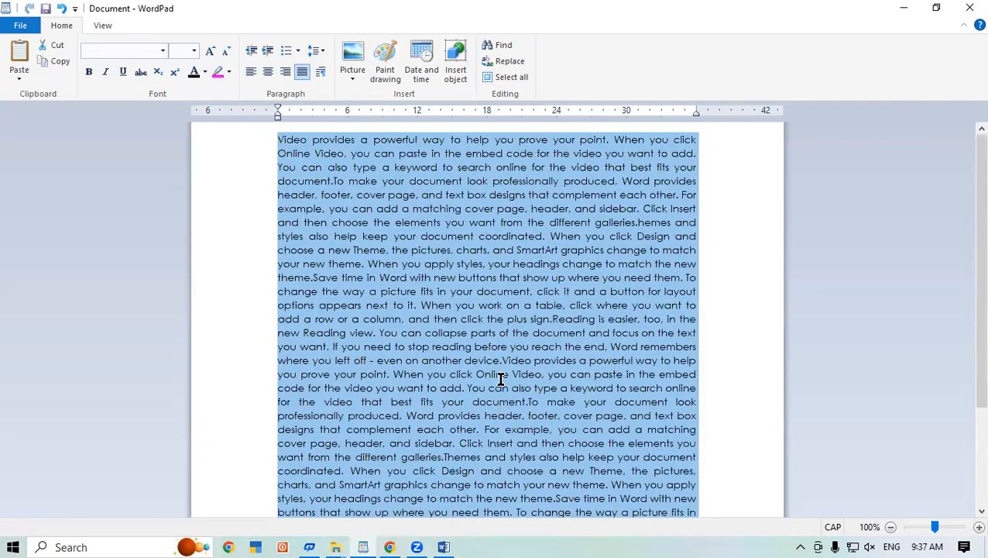
pyautogui.scroll(2, 500, 379)
pyautogui.scroll(-3, 501, 379)
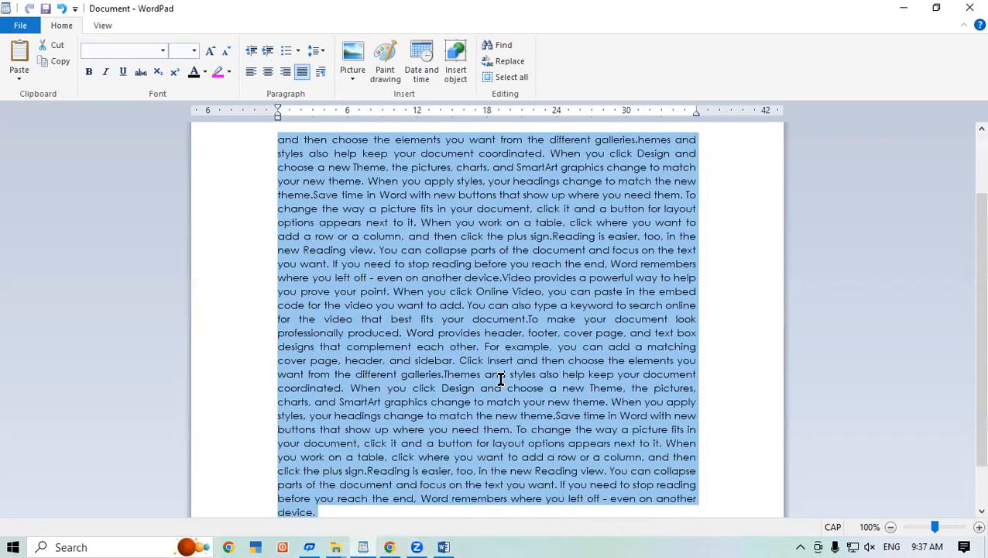
# - Insert the apple picture from the Music folder below the remaining paragraph text
pyautogui.scroll(3, 500, 379)
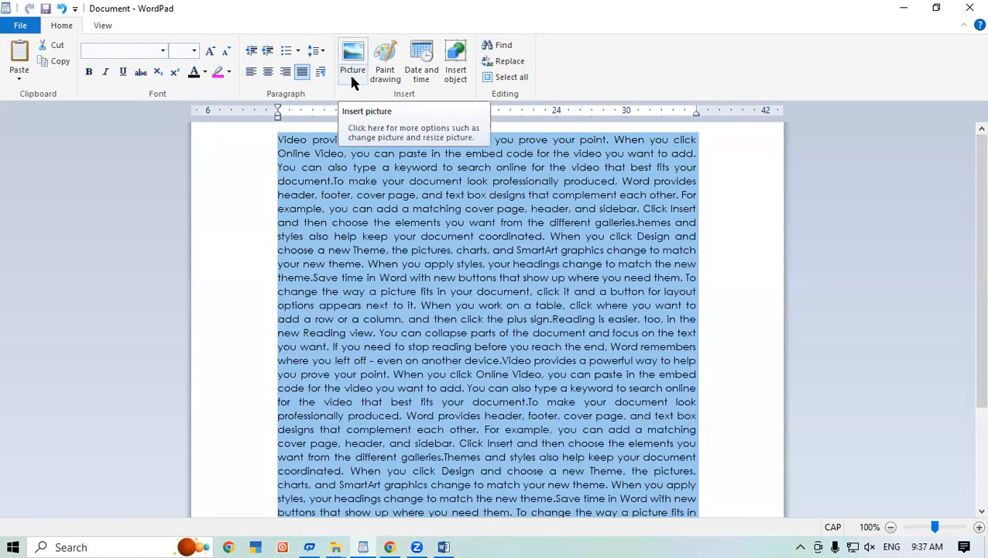
pyautogui.click(502, 396)
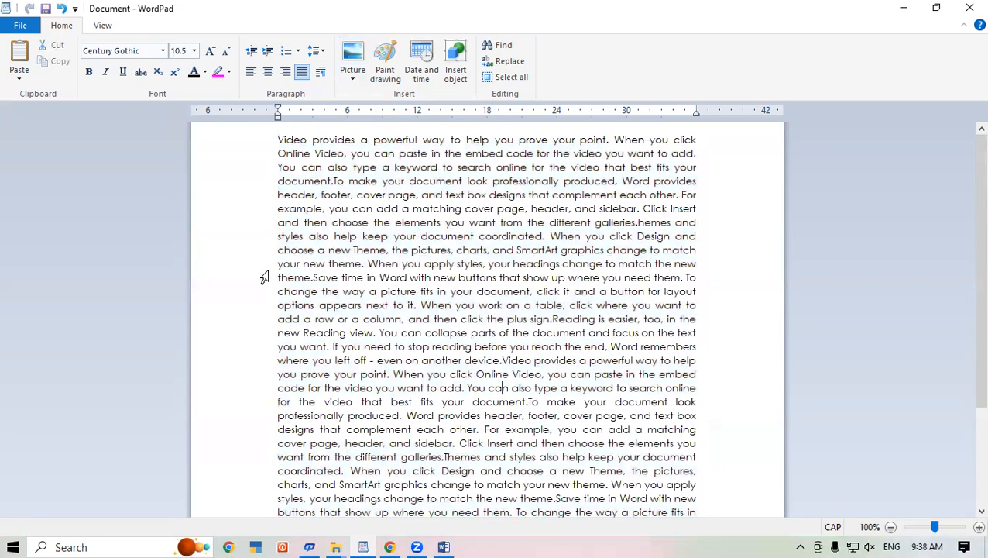
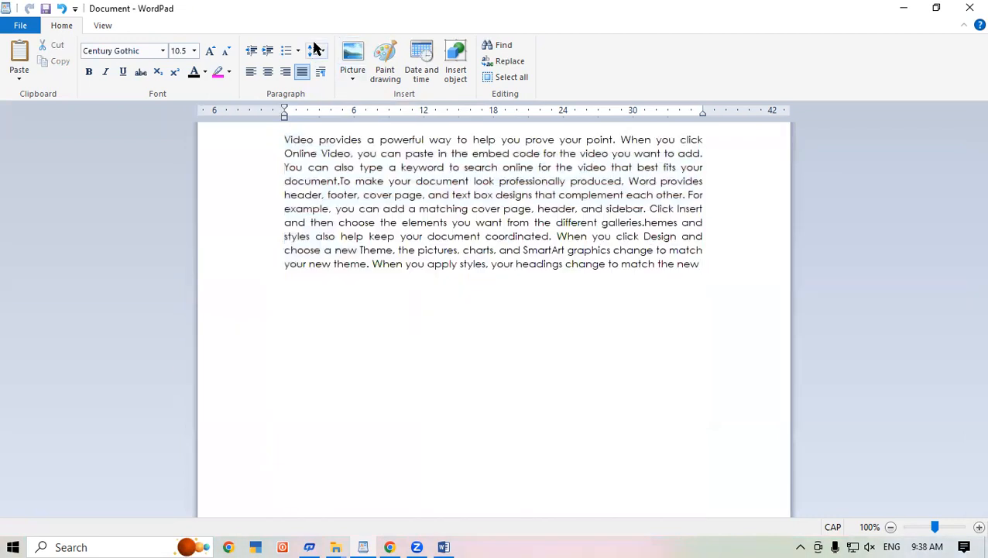
pyautogui.click(356, 73)
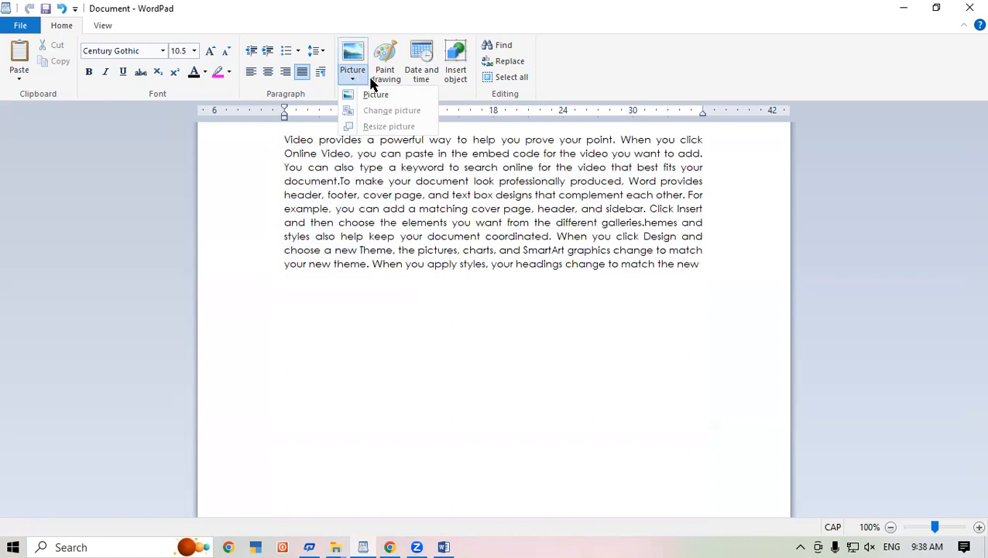
pyautogui.click(385, 93)
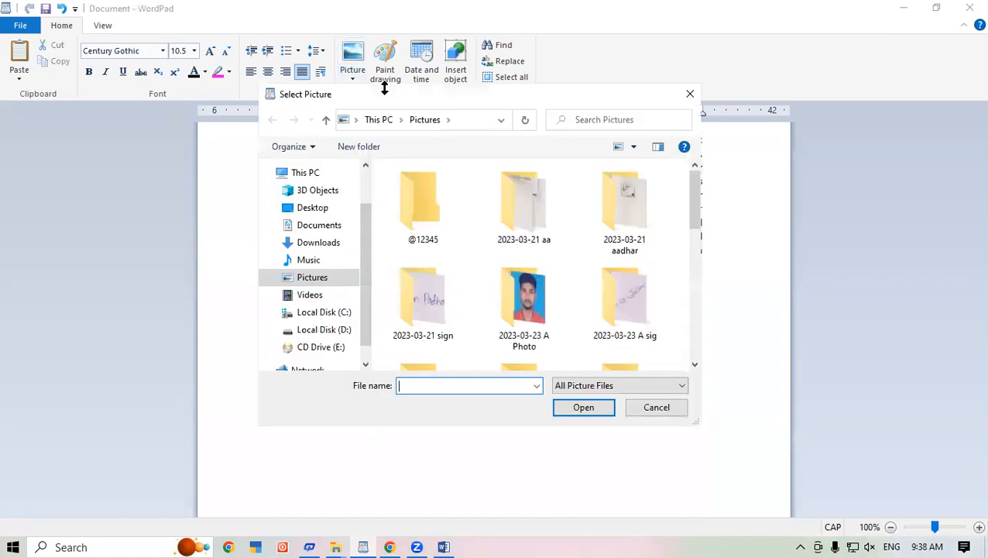
pyautogui.click(285, 262)
pyautogui.moveTo(691, 181); pyautogui.dragTo(695, 210)
pyautogui.click(547, 233)
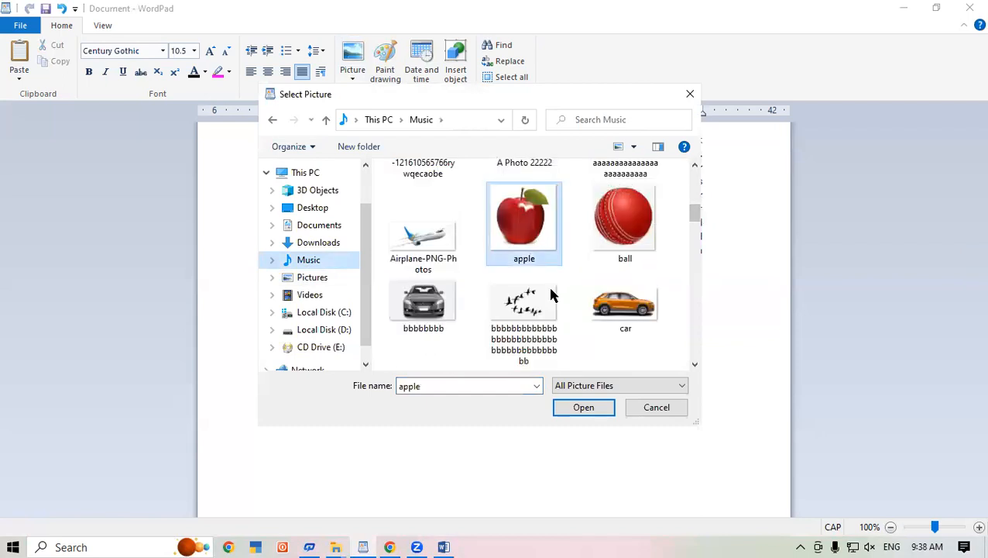
pyautogui.click(578, 409)
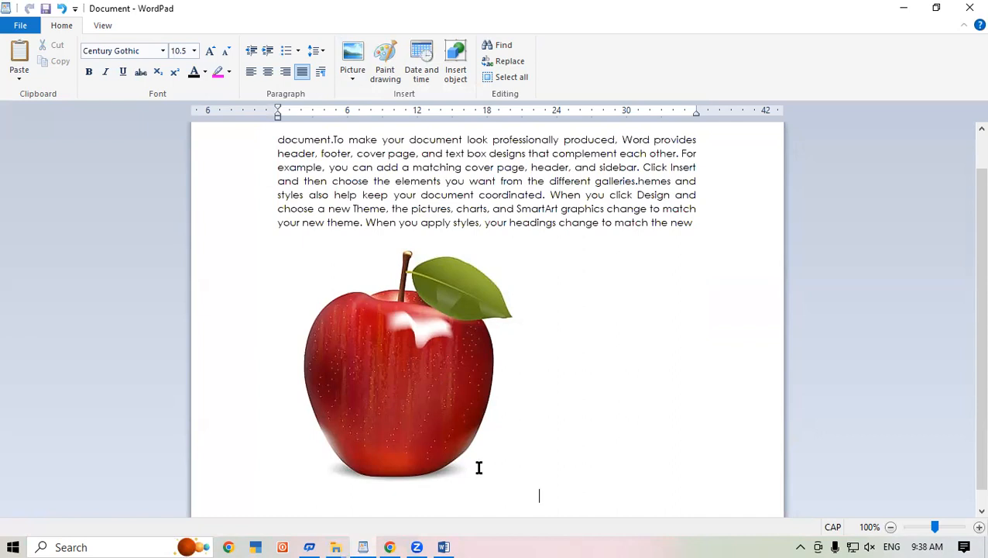
# - Replace the inserted apple picture with the red hibiscus flower picture
pyautogui.click(447, 360)
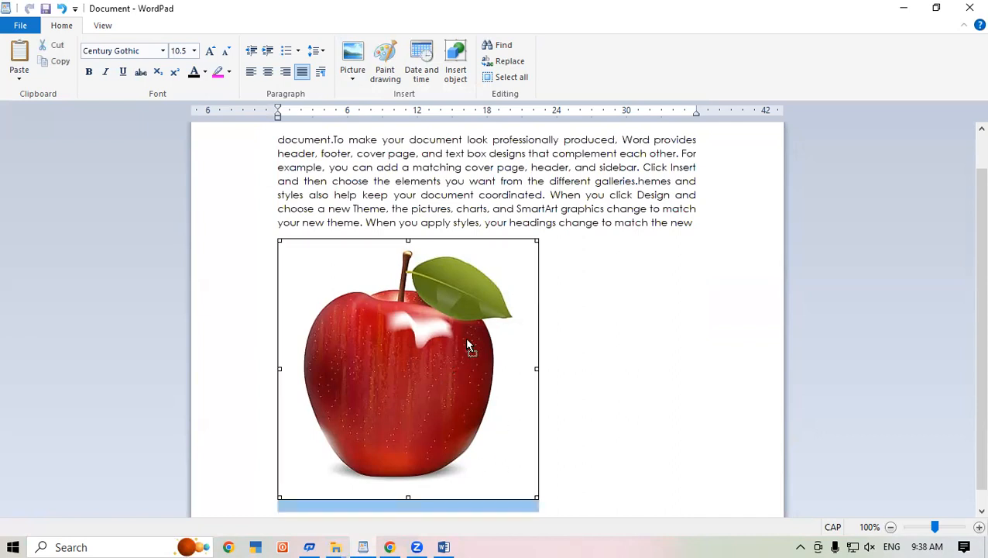
pyautogui.scroll(-3, 492, 322)
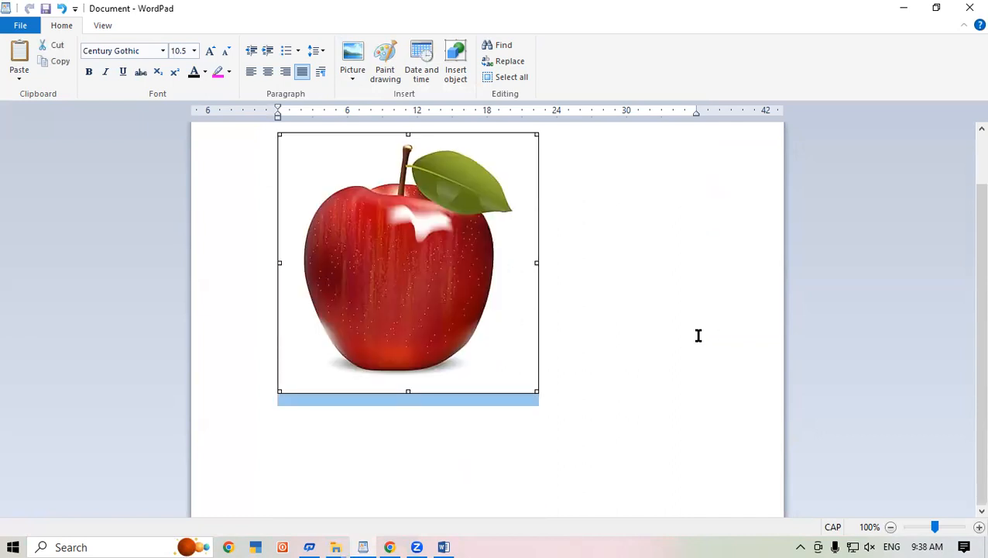
pyautogui.scroll(4, 697, 334)
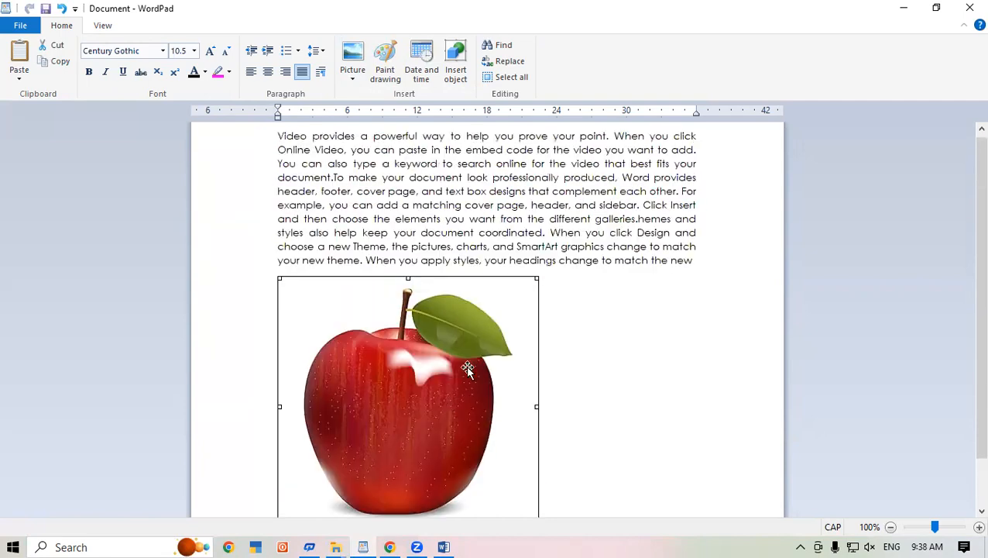
pyautogui.click(346, 83)
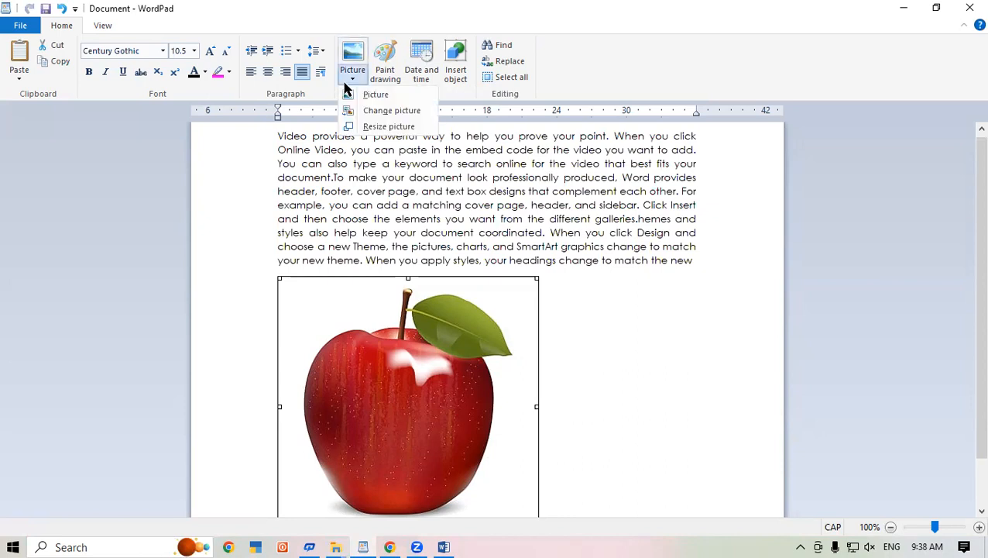
pyautogui.click(391, 113)
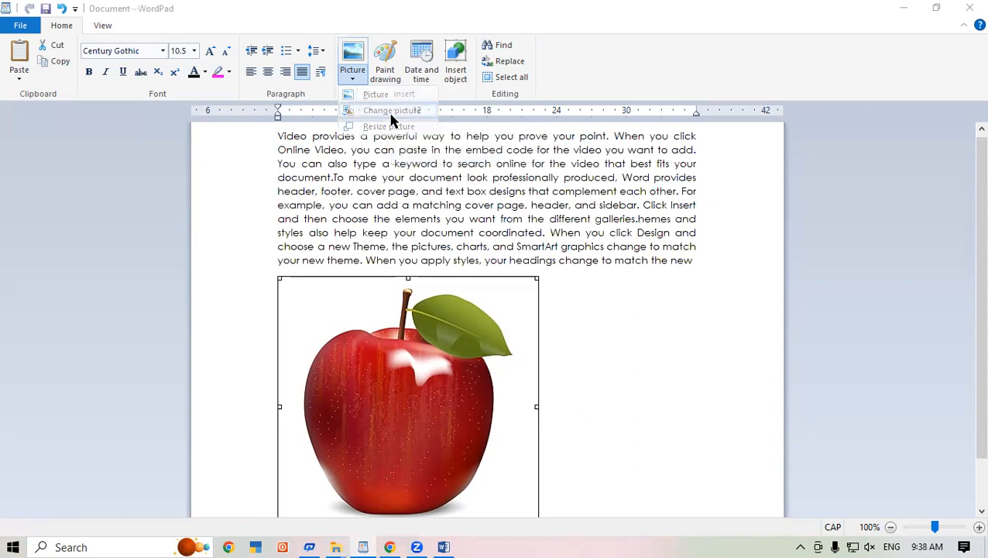
pyautogui.click(523, 318)
pyautogui.click(592, 408)
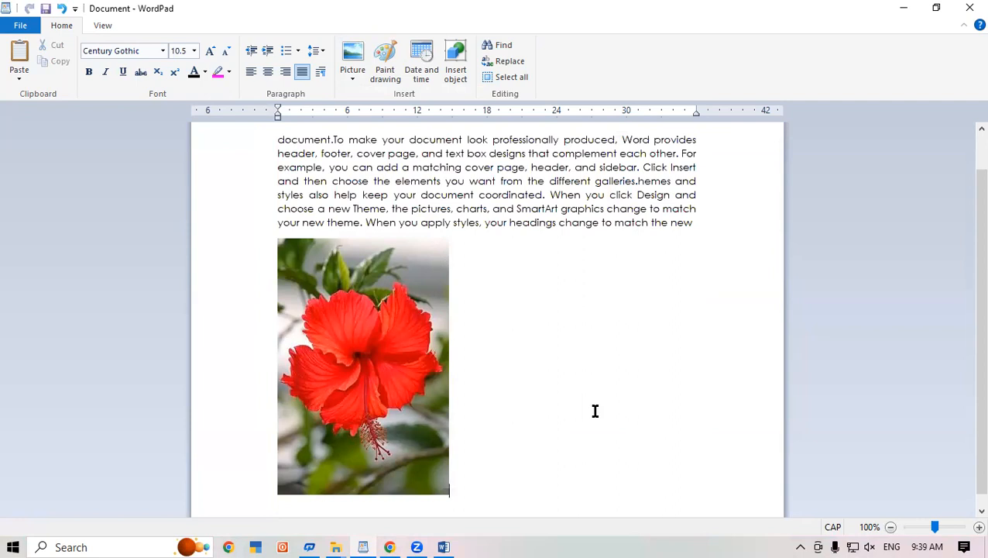
# - Resize the flower picture to 50% horizontally and vertically with the aspect ratio locked
pyautogui.click(410, 351)
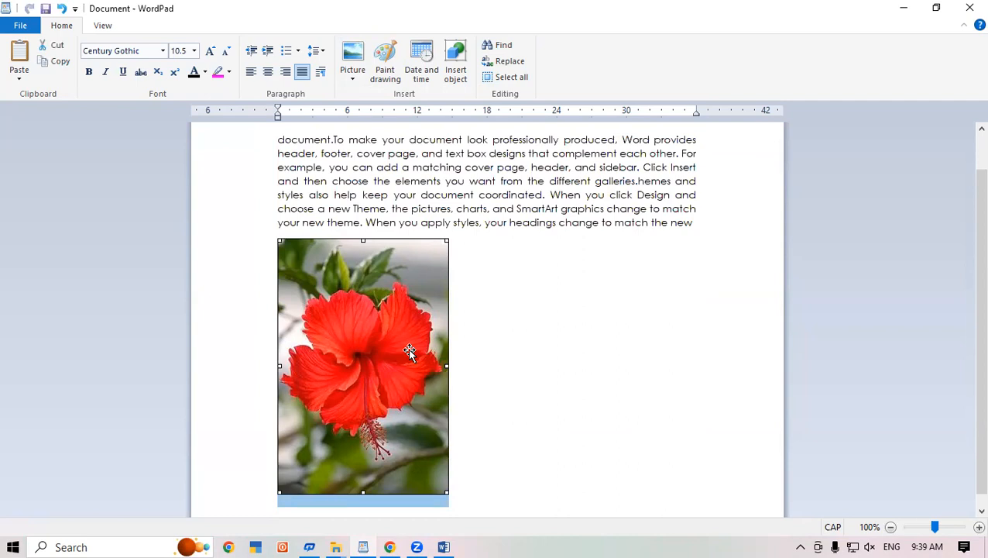
pyautogui.click(350, 80)
pyautogui.click(373, 129)
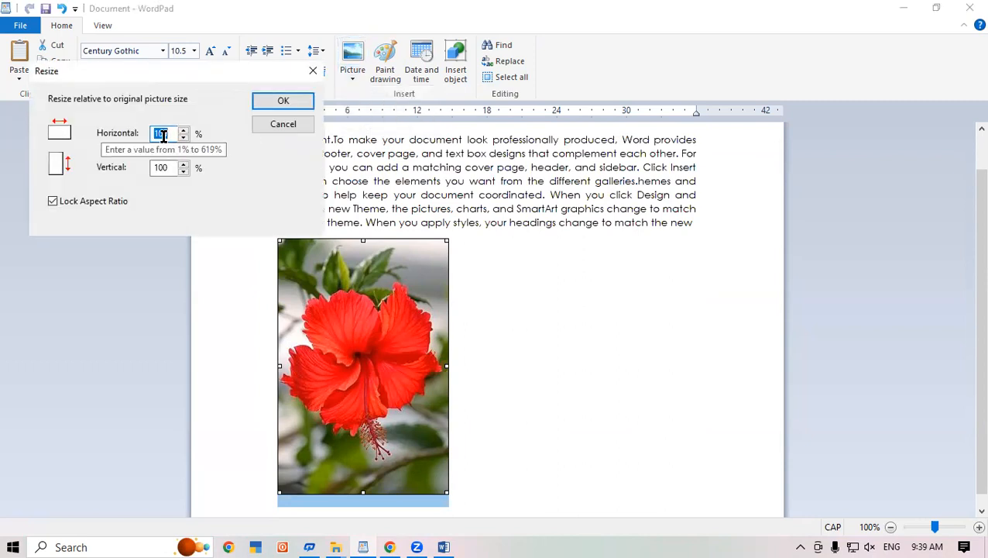
pyautogui.write('50')
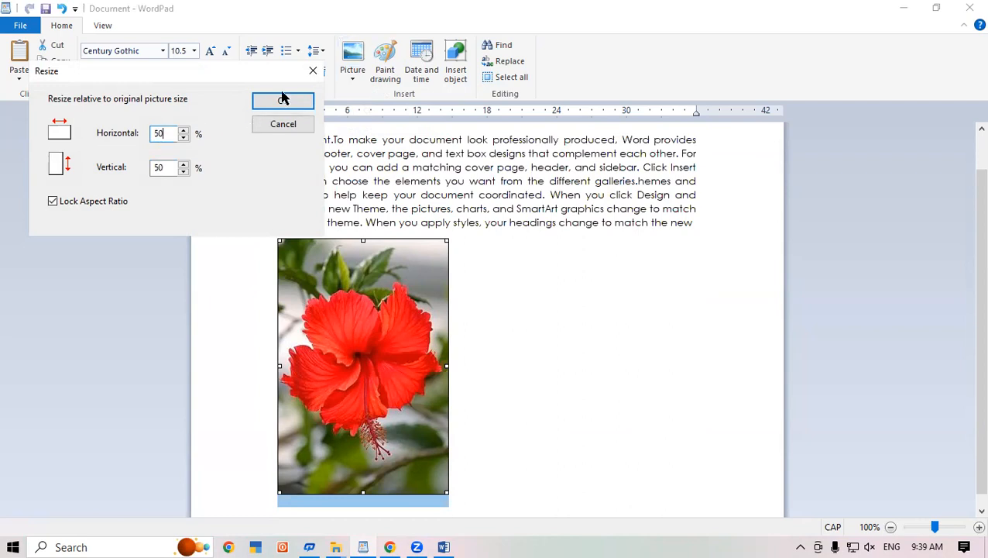
pyautogui.click(283, 103)
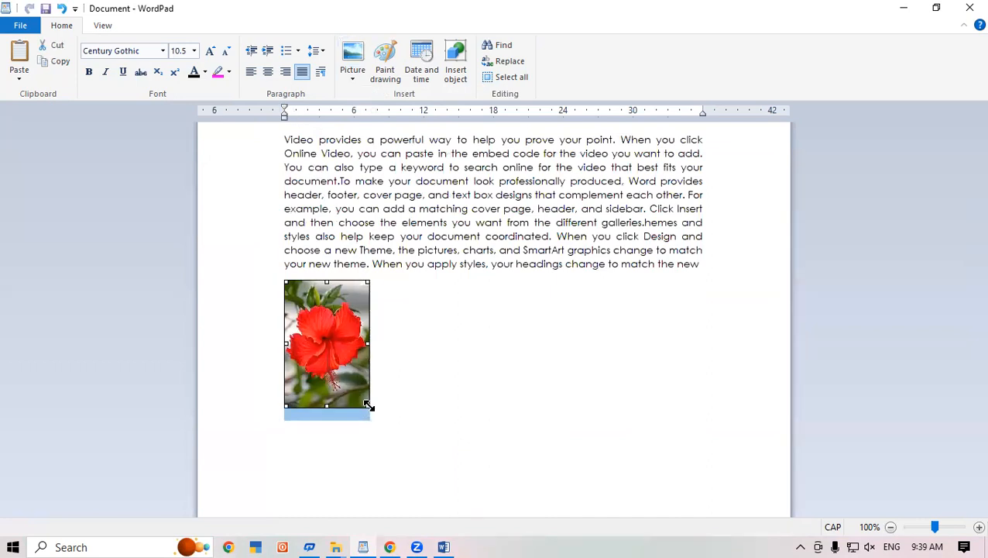
# - Enlarge the flower picture freehand, stretching it wider and taller, and delete it from the document
pyautogui.moveTo(370, 407); pyautogui.dragTo(490, 430)
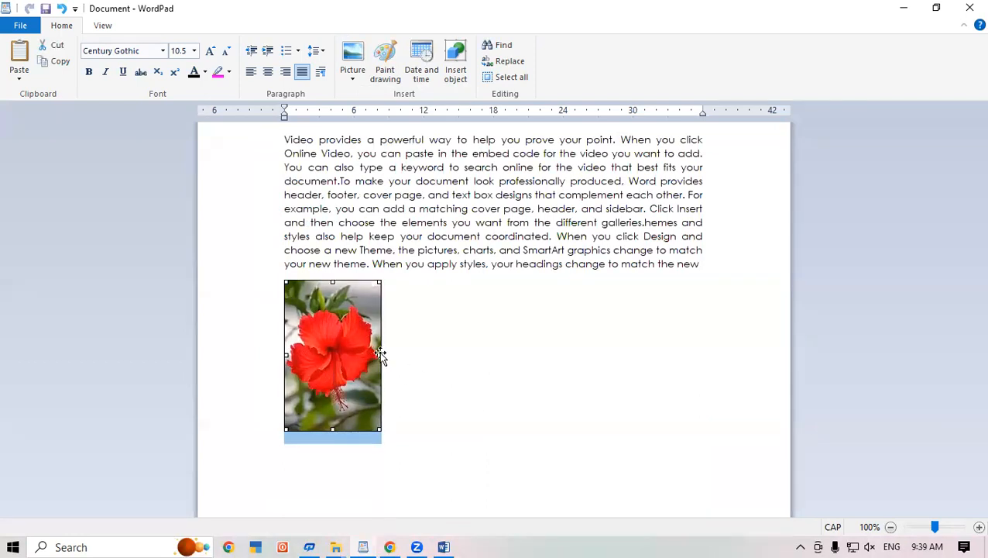
pyautogui.moveTo(380, 355); pyautogui.dragTo(654, 379)
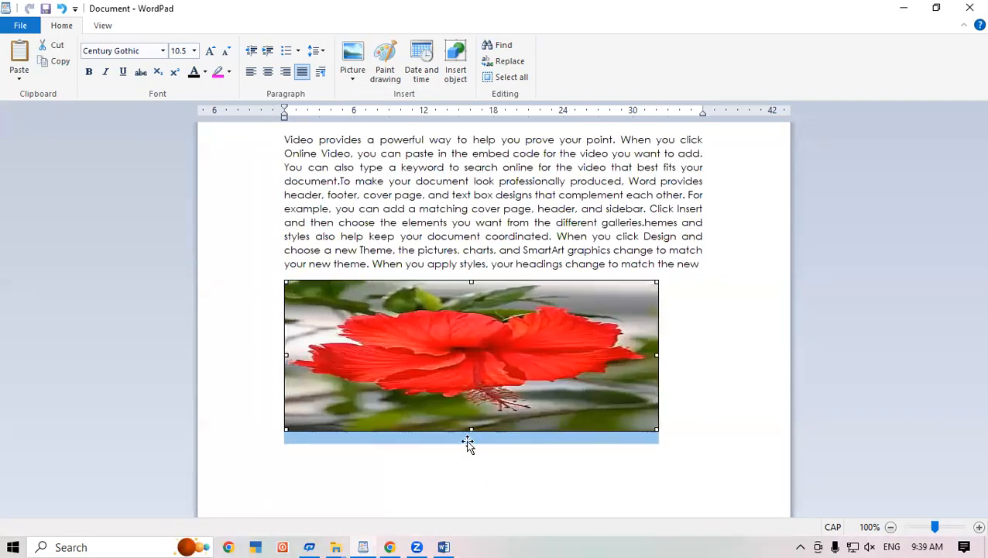
pyautogui.moveTo(471, 429); pyautogui.dragTo(476, 477)
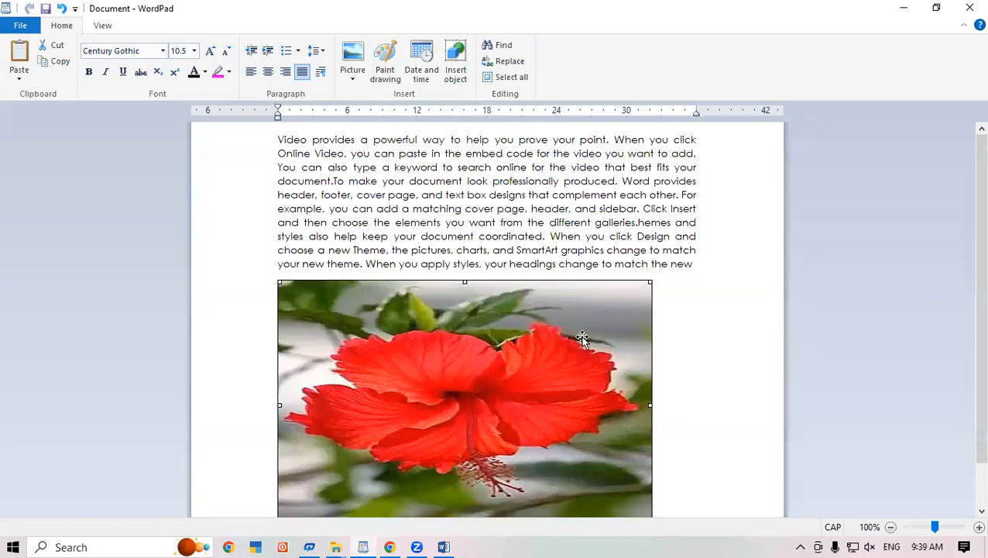
pyautogui.press('Delete')
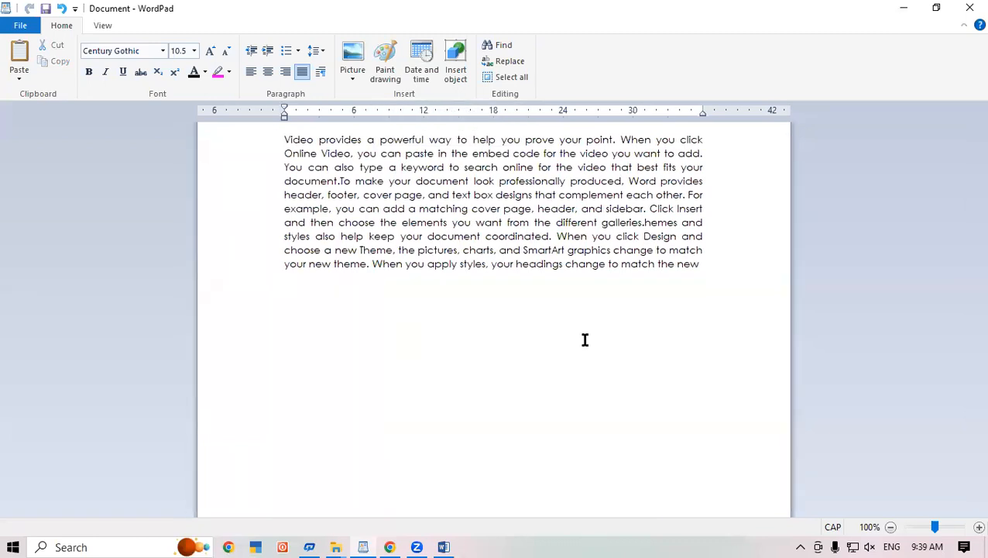
# - Insert a blank Paint drawing on a new line below the text and close the Paint window
pyautogui.press('Return')
pyautogui.hotkey('ctrl', 'd')
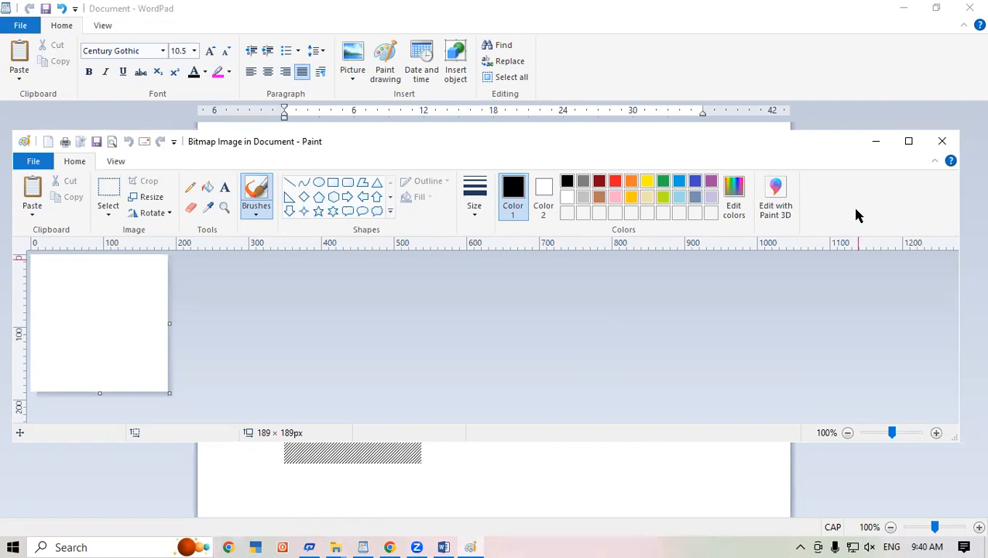
pyautogui.click(942, 141)
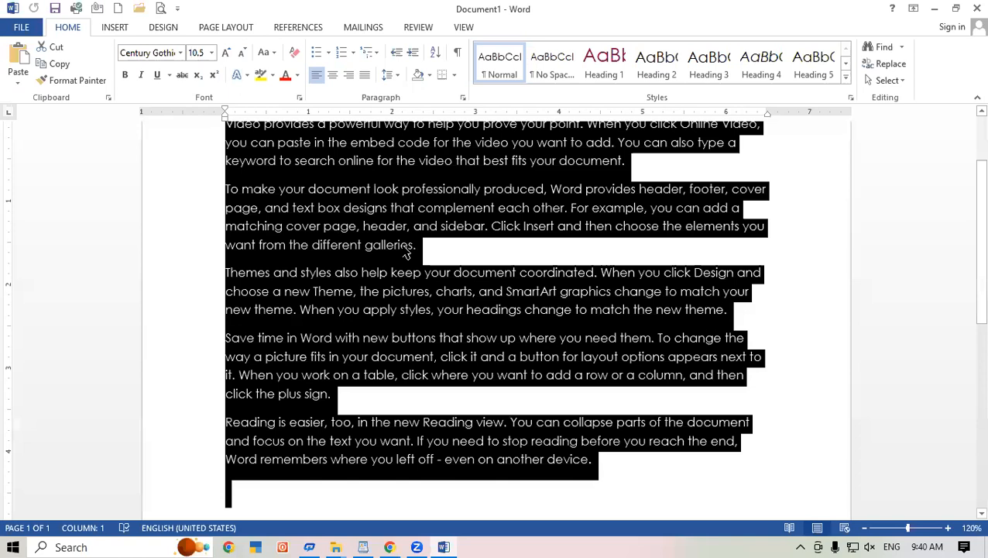
# - In the Word document, set the selected text's font to Yu Gothic UI Semibold, italic, size 20
pyautogui.scroll(-1, 405, 254)
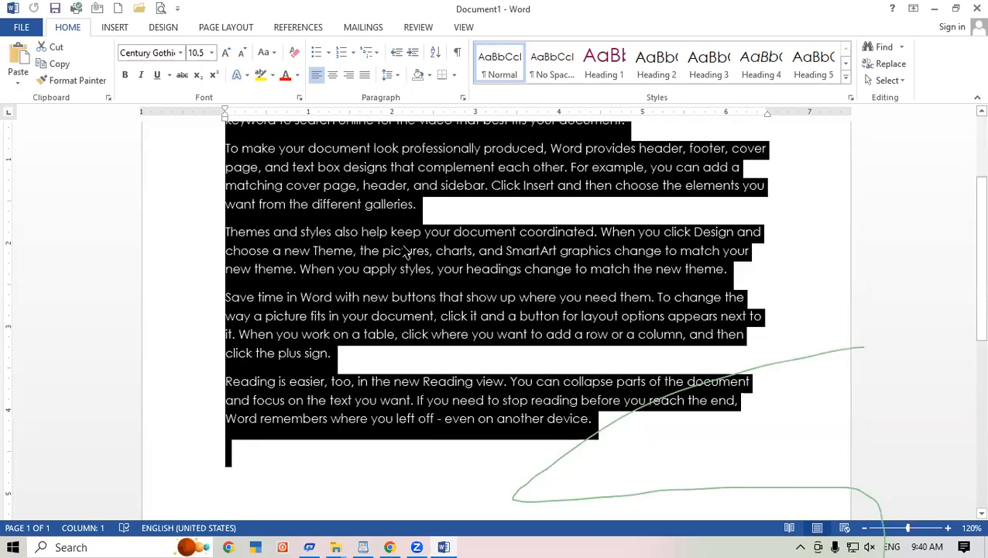
pyautogui.hotkey('ctrl', 'd')
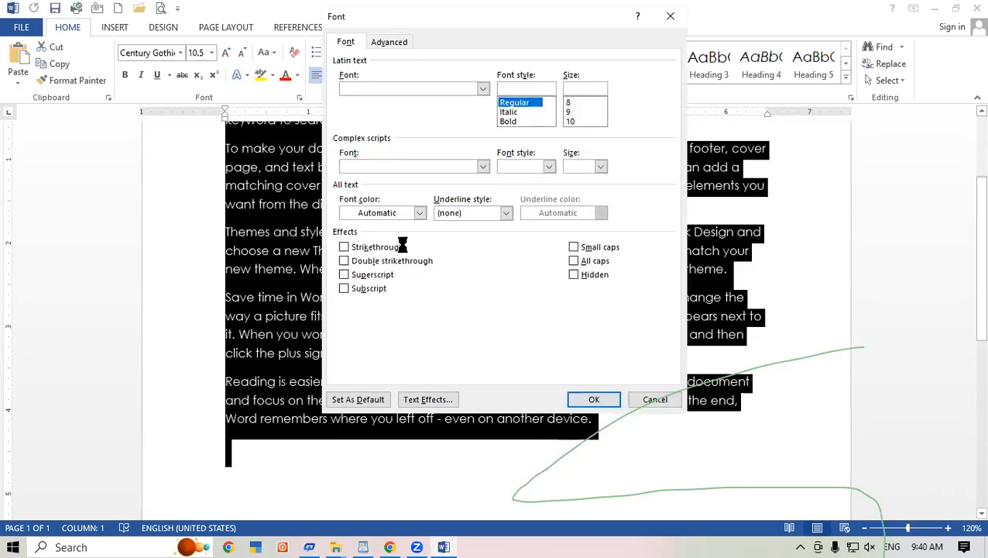
pyautogui.click(483, 89)
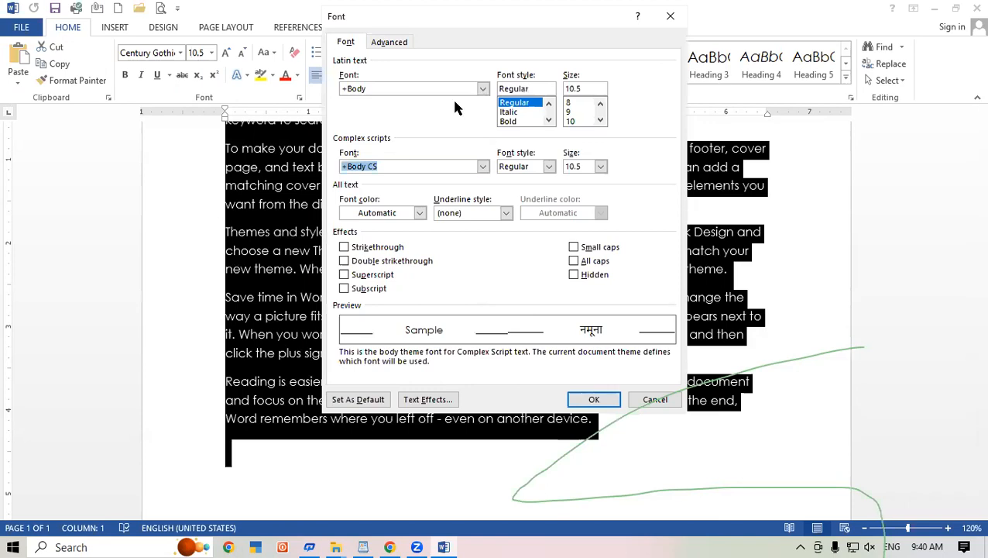
pyautogui.moveTo(484, 115); pyautogui.dragTo(426, 143)
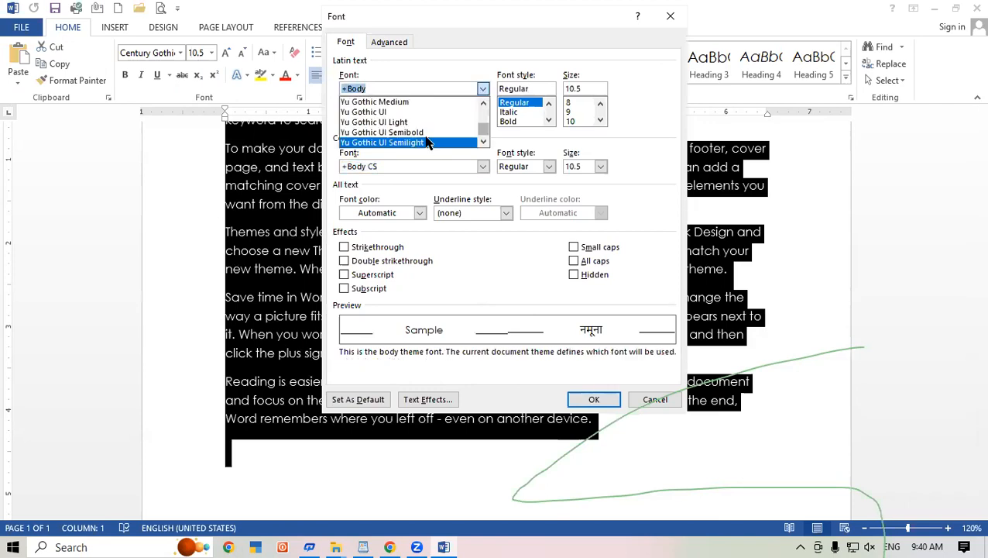
pyautogui.click(422, 132)
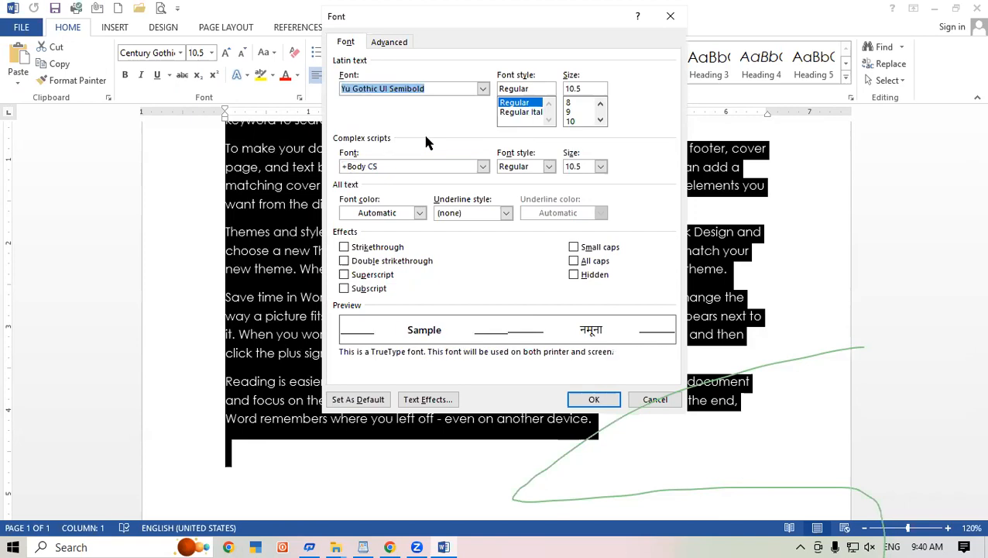
pyautogui.click(517, 113)
pyautogui.scroll(-2, 590, 115)
pyautogui.click(575, 121)
pyautogui.click(592, 400)
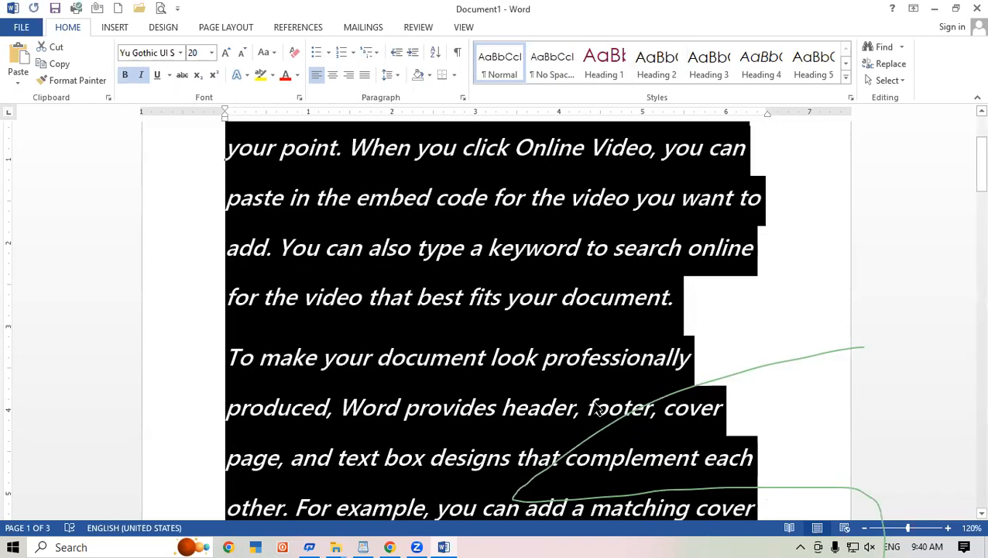
# - Add several blank lines after the paragraph ending in "best fits your document."
pyautogui.click(682, 303)
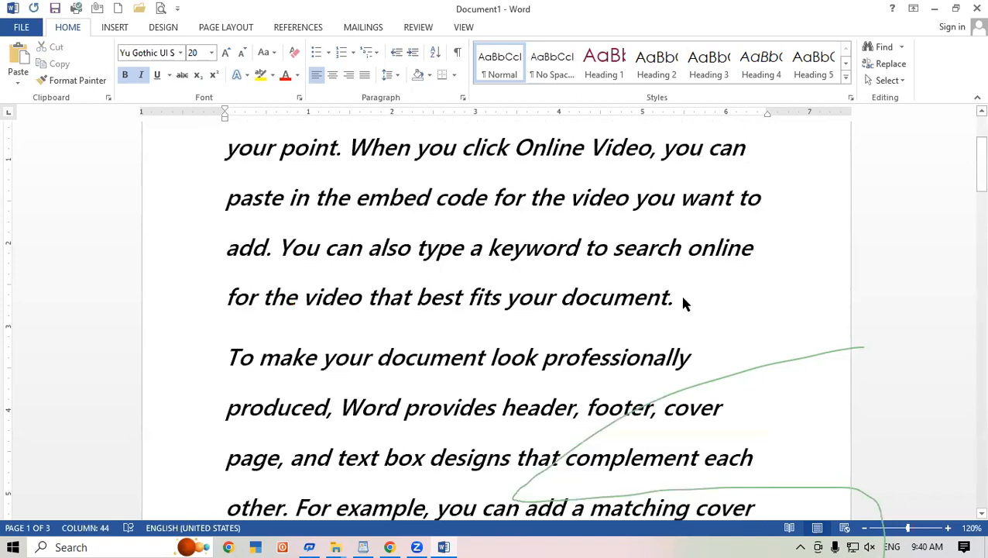
pyautogui.press('Return')
pyautogui.press('Return')
pyautogui.press('Return')
pyautogui.press('Return')
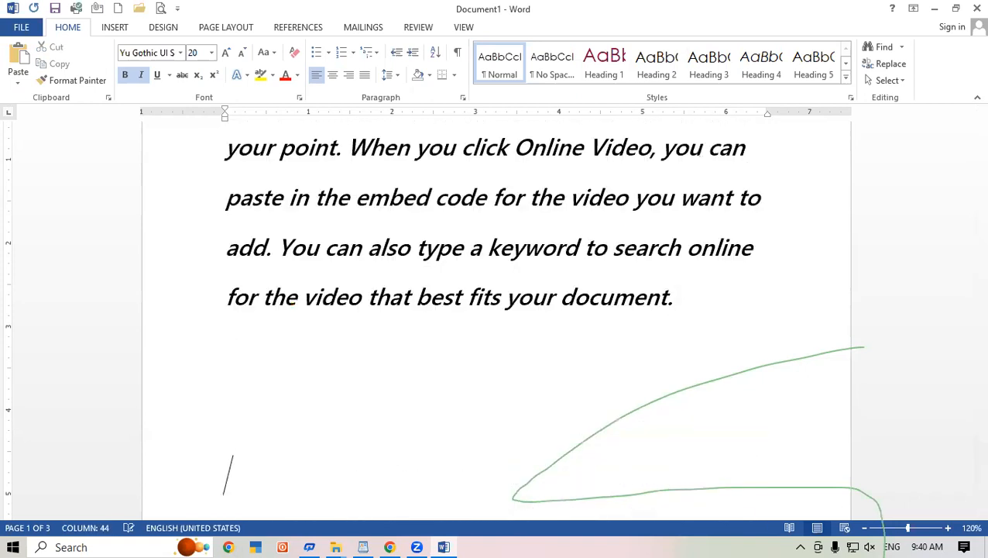
# - Draw a circle about 1.77" high and 1.7" wide in the blank space and place a copy beside it
pyautogui.click(247, 283)
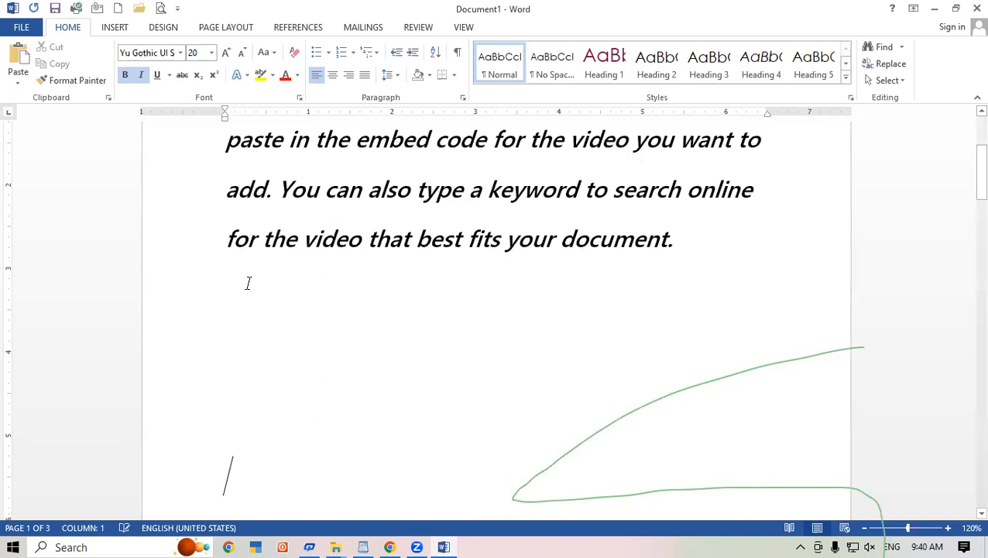
pyautogui.click(116, 28)
pyautogui.click(200, 61)
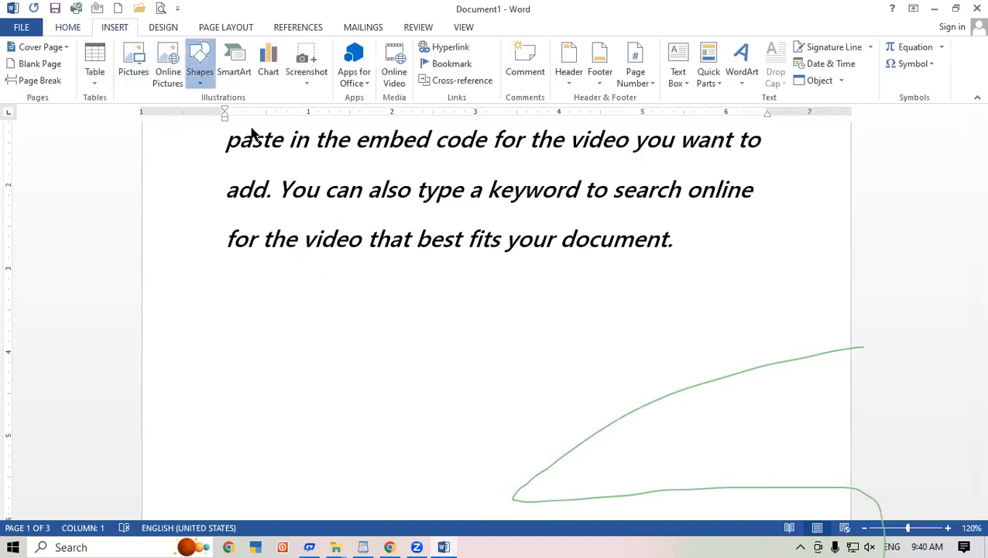
pyautogui.click(252, 115)
pyautogui.moveTo(222, 285)
pyautogui.mouseDown()
pyautogui.moveTo(302, 364)
pyautogui.moveTo(331, 414)
pyautogui.moveTo(365, 435)
pyautogui.mouseUp()
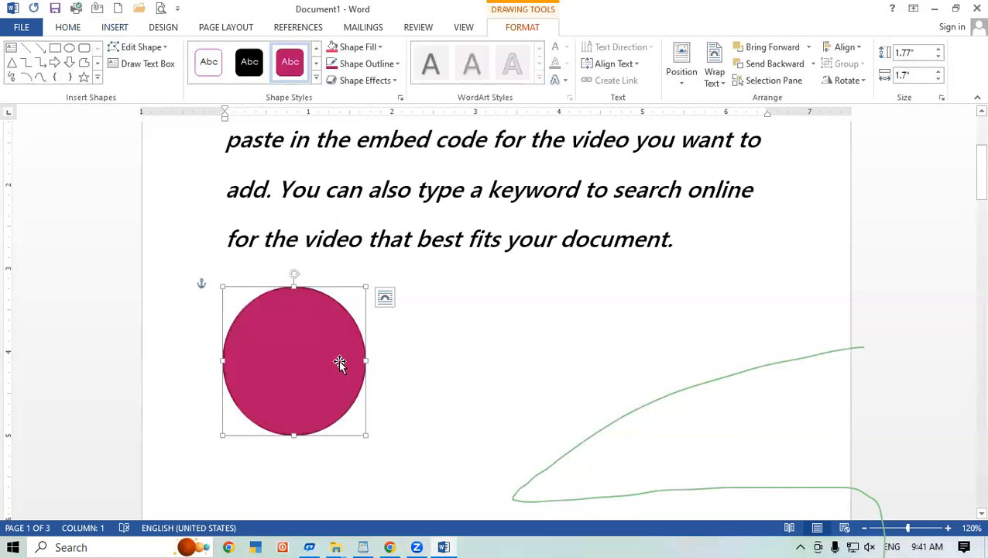
pyautogui.keyDown('ctrl'); pyautogui.moveTo(339, 361); pyautogui.dragTo(485, 348); pyautogui.keyUp('ctrl')
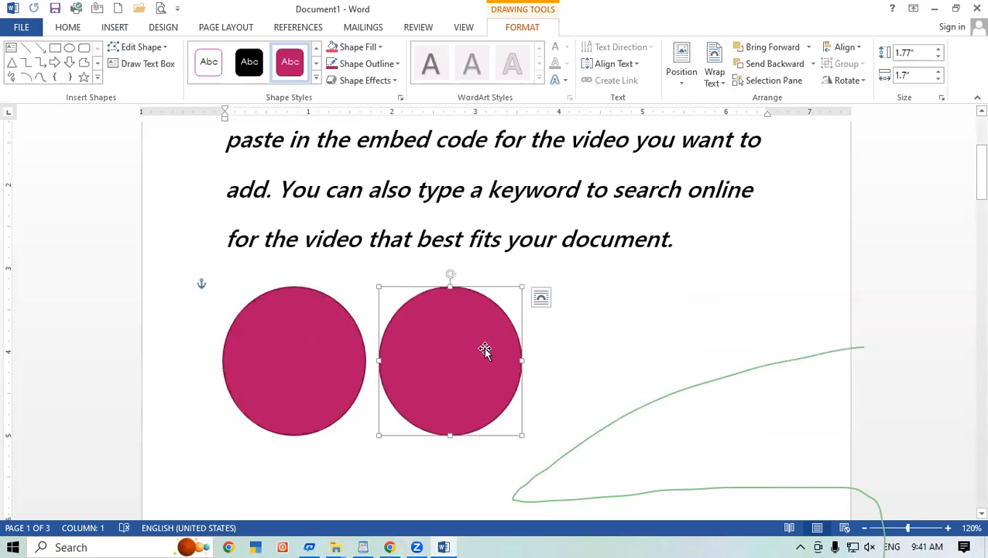
# - Place a third copy of the circle beside the second one in the Word document
pyautogui.keyDown('ctrl'); pyautogui.moveTo(484, 348); pyautogui.dragTo(629, 331); pyautogui.keyUp('ctrl')
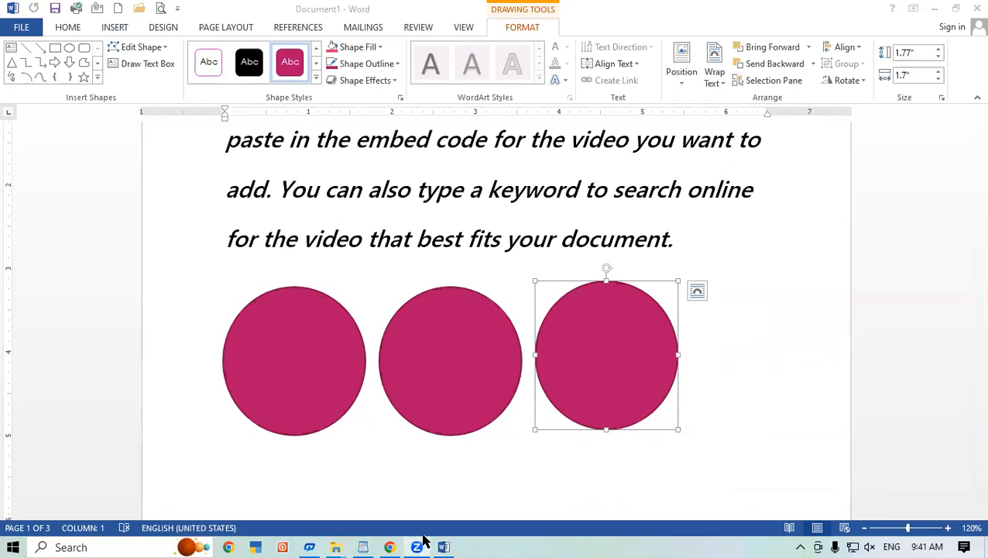
# - Switch to the WordPad document, delete all of its content and add a blank line
pyautogui.moveTo(374, 538)
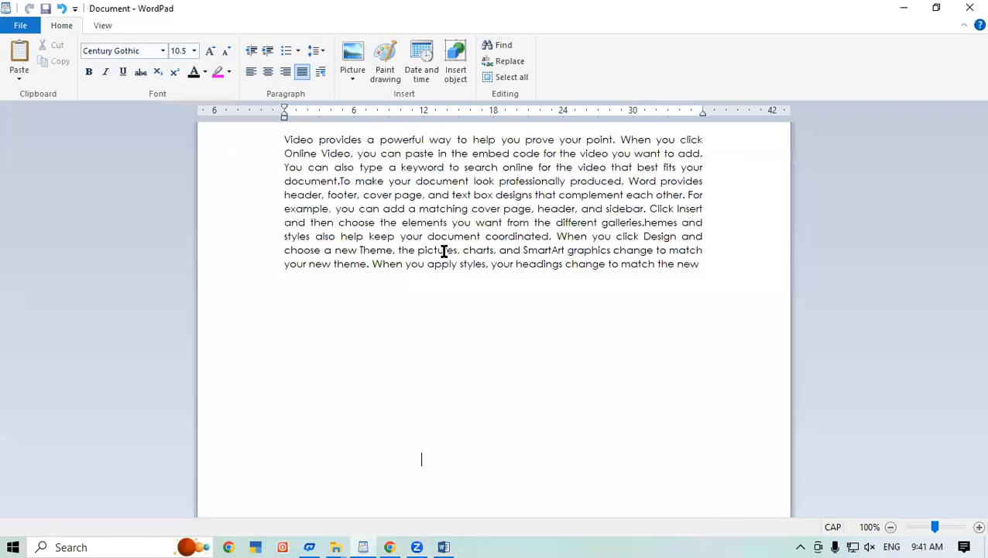
pyautogui.hotkey('ctrl', 'a')
pyautogui.press('Delete')
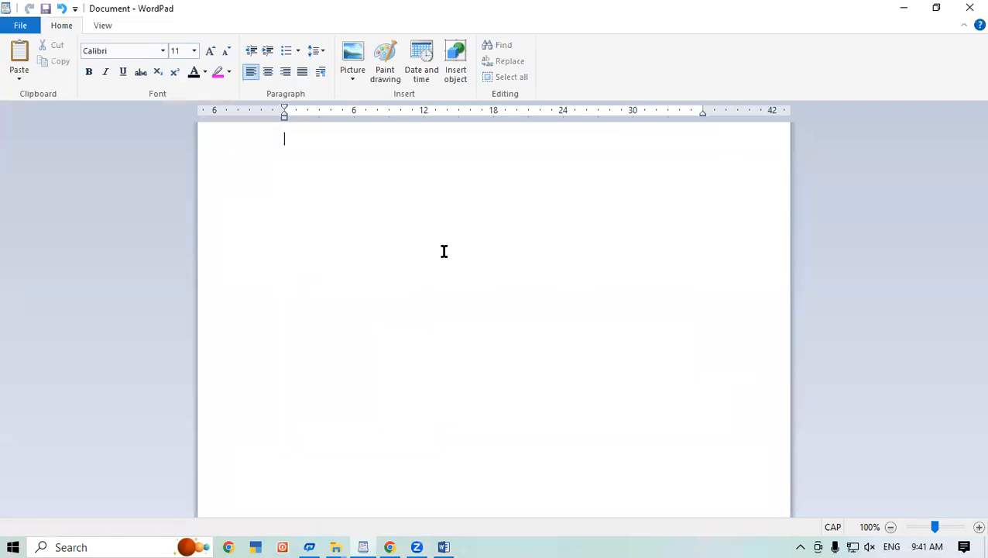
pyautogui.press('Return')
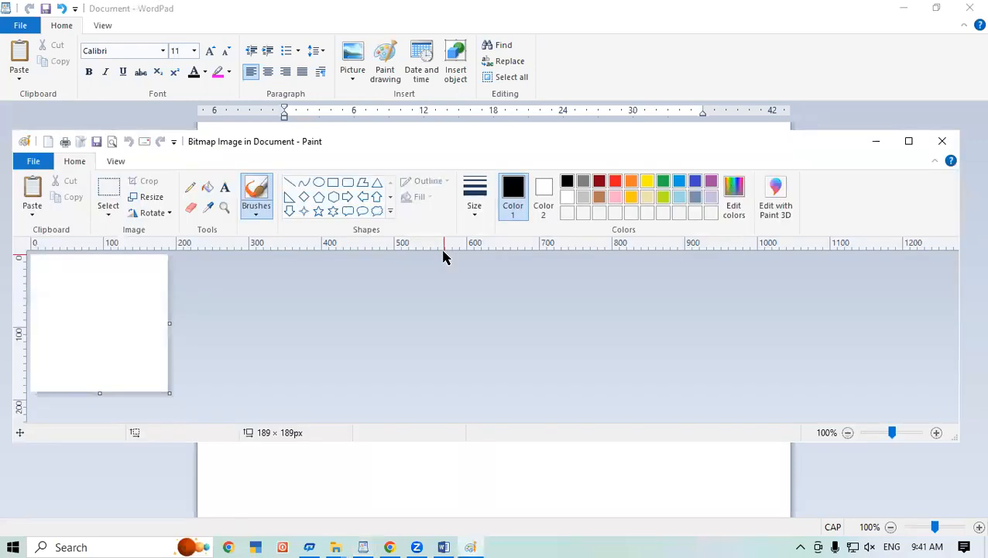
# - Insert a Paint drawing of a six-point star about 127 × 129 px, filled red, into the blank document
pyautogui.click(333, 211)
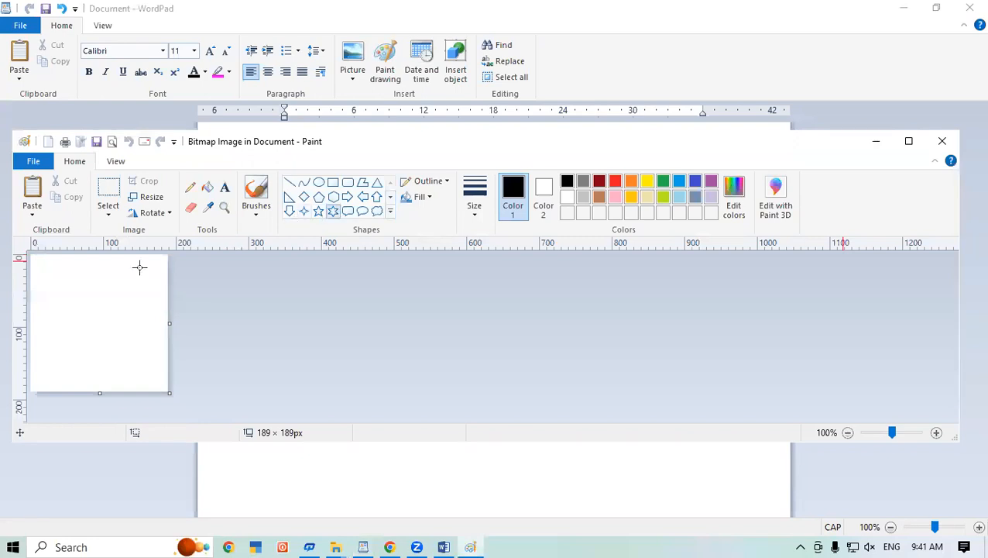
pyautogui.moveTo(40, 271); pyautogui.dragTo(135, 368)
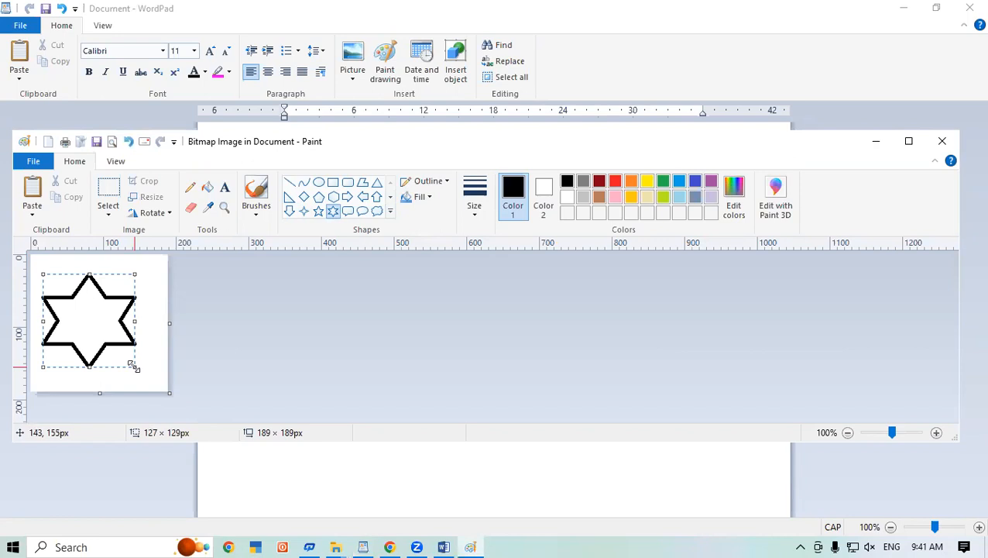
pyautogui.click(208, 186)
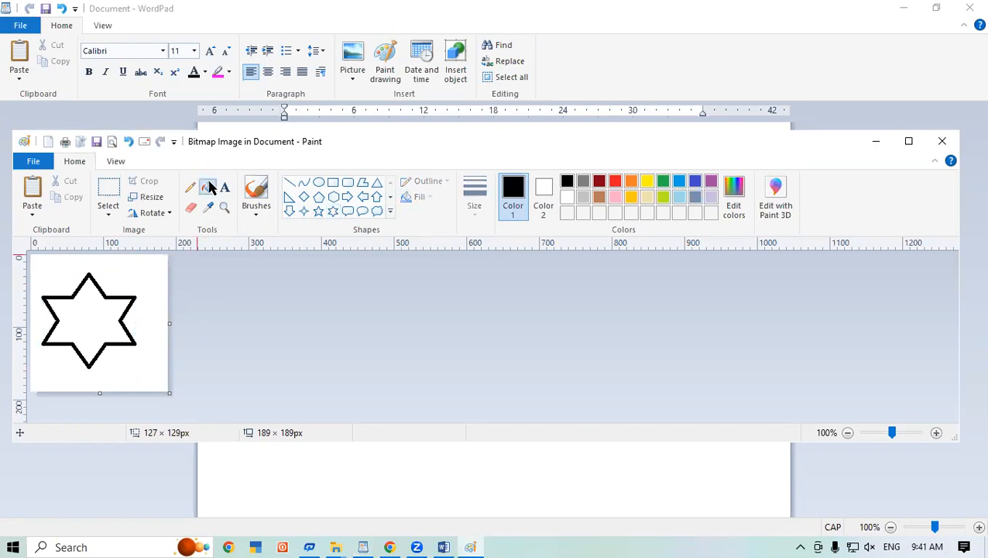
pyautogui.click(615, 181)
pyautogui.click(100, 312)
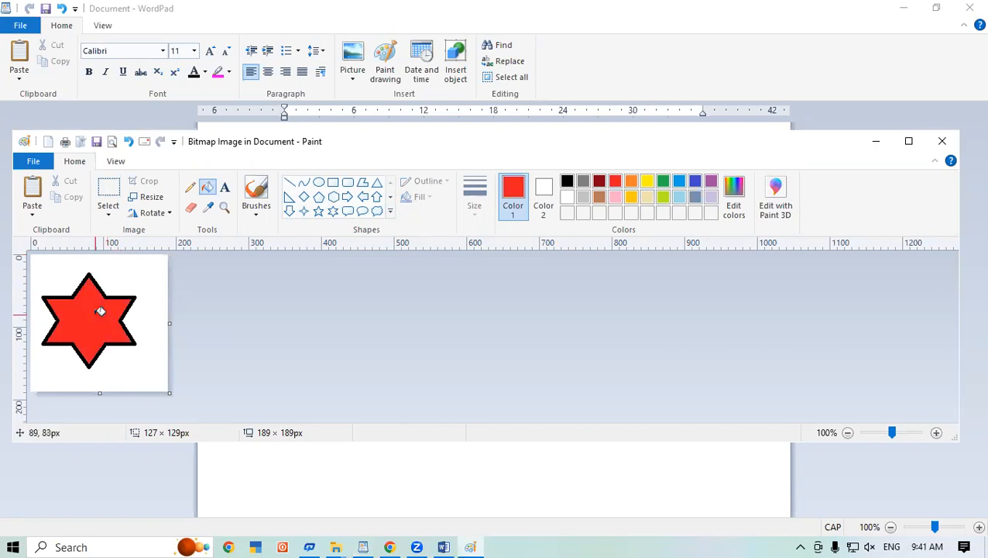
pyautogui.click(944, 141)
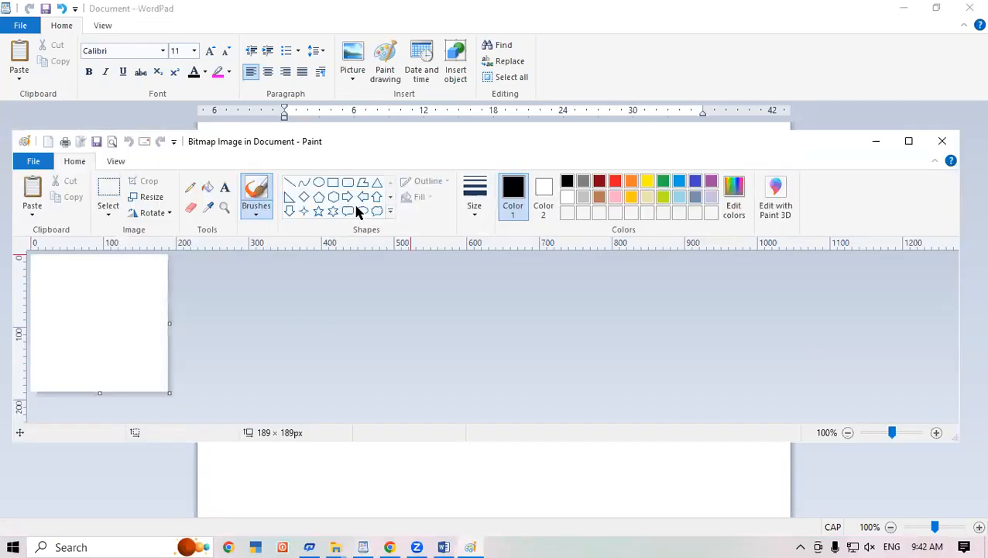
# - Add a second Paint drawing with a red-filled six-point star about 111 × 117 px beside the first
pyautogui.click(333, 211)
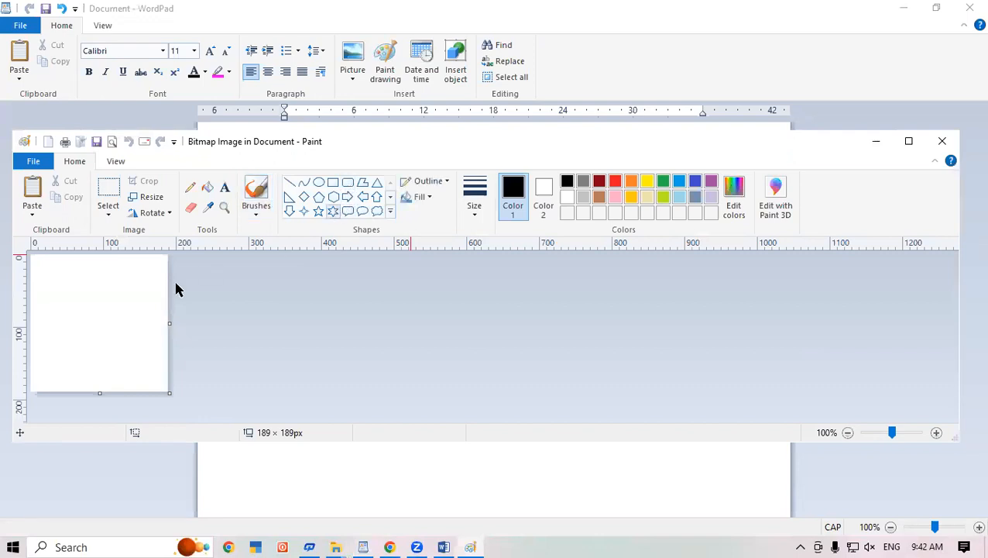
pyautogui.moveTo(62, 279); pyautogui.dragTo(142, 369)
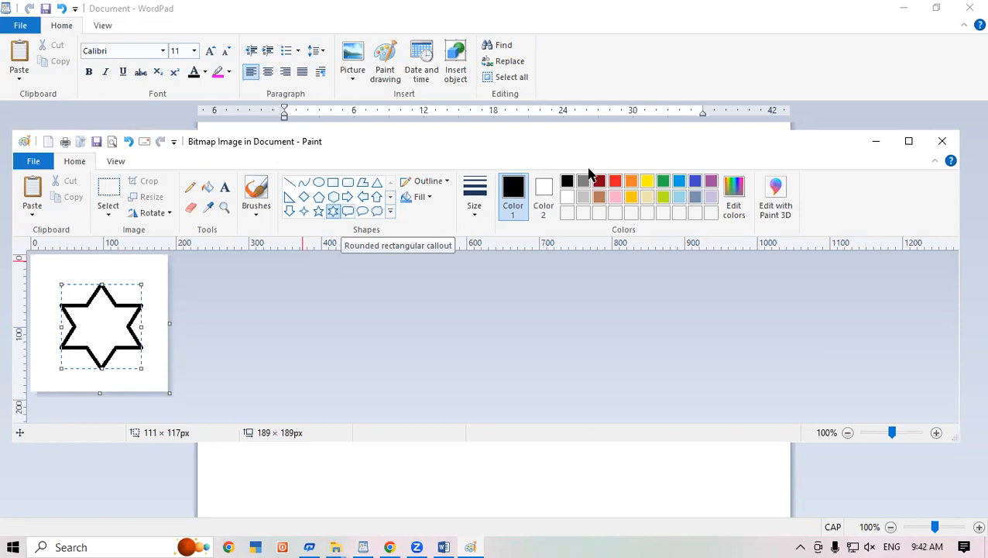
pyautogui.click(620, 311)
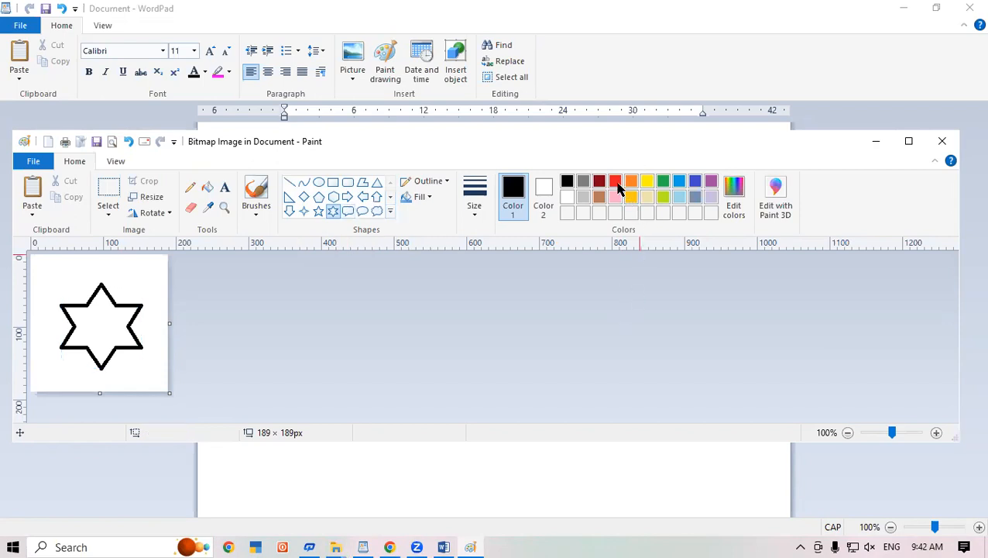
pyautogui.click(615, 182)
pyautogui.click(207, 187)
pyautogui.click(117, 340)
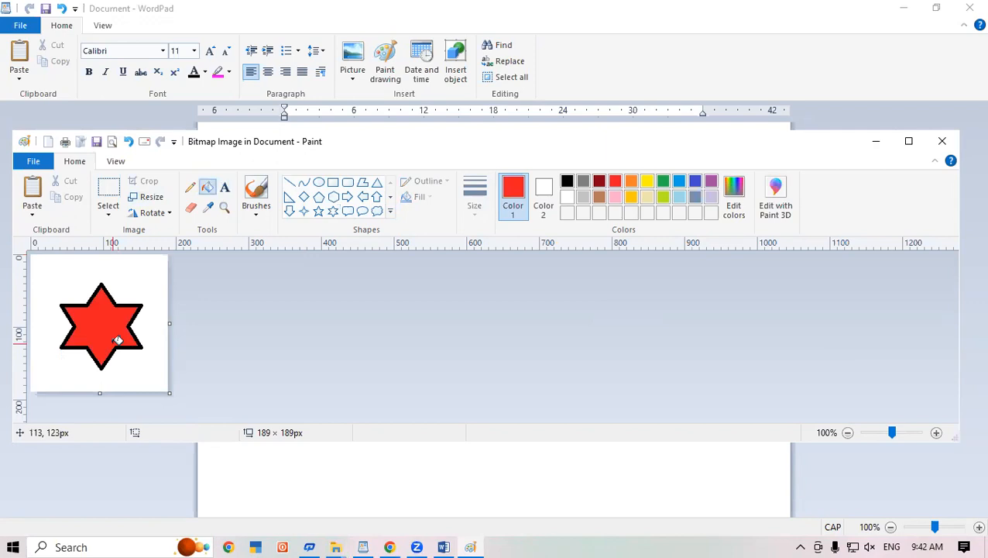
pyautogui.click(940, 143)
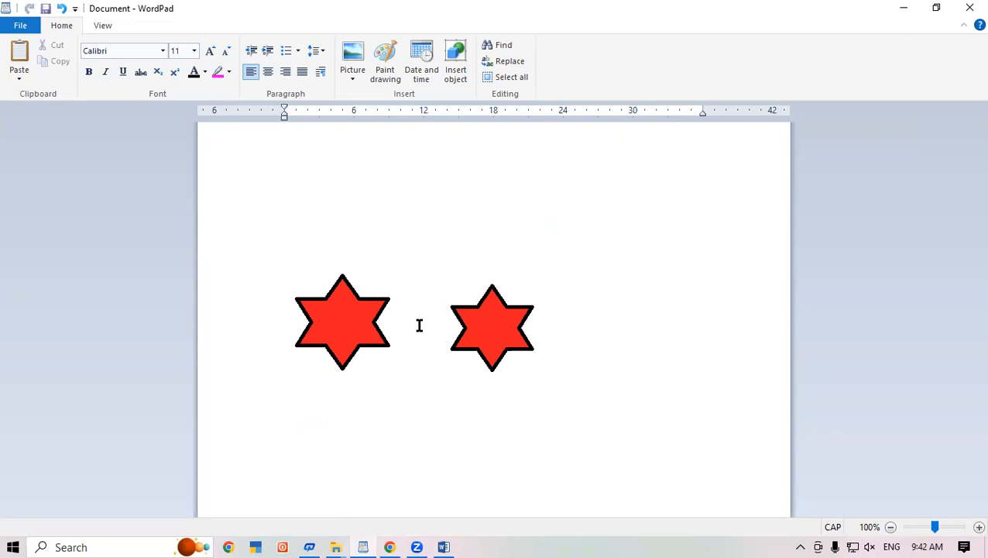
# - Delete both star drawings from the WordPad document and add several blank lines
pyautogui.hotkey('ctrl', 'a')
pyautogui.press('Delete')
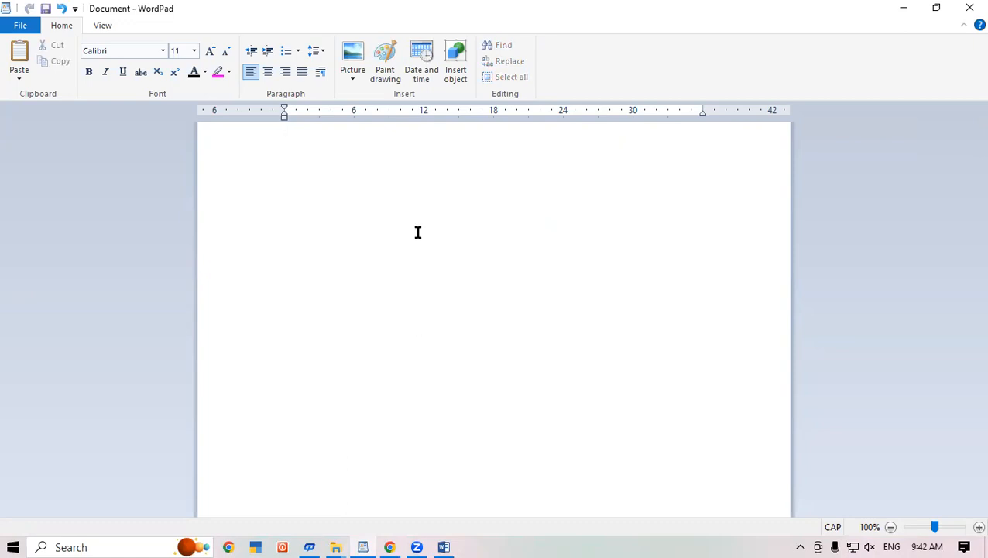
pyautogui.press('Return')
pyautogui.press('Return')
pyautogui.press('Return')
pyautogui.press('Return')
pyautogui.press('Return')
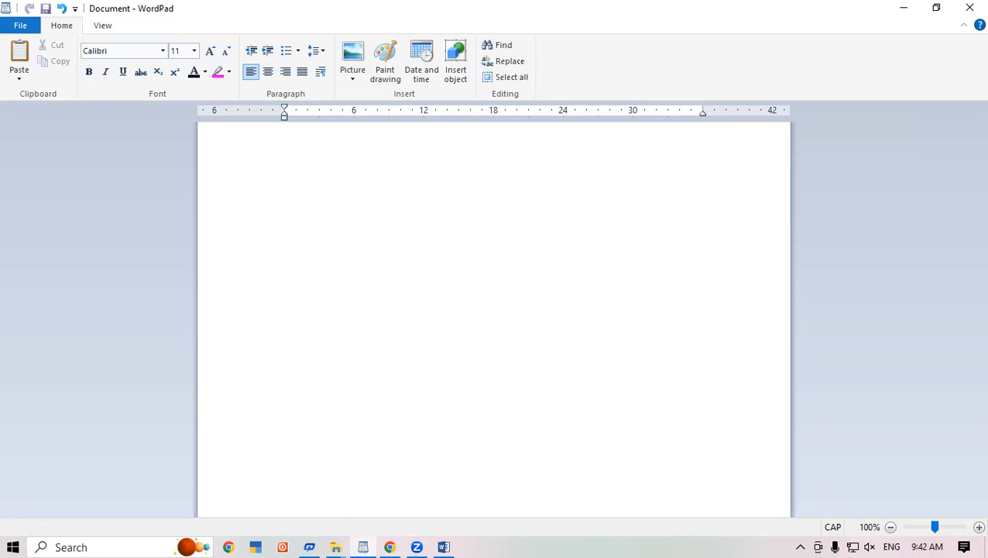
# - Insert a Paint drawing with the canvas enlarged to about 658 × 224 px and draw a rounded rectangle in its upper part
pyautogui.click(383, 78)
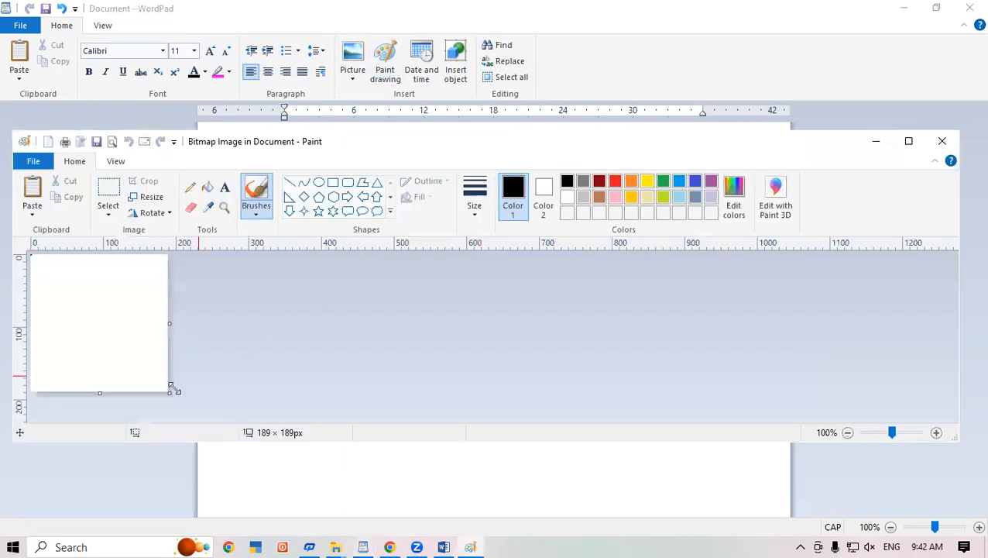
pyautogui.moveTo(169, 392); pyautogui.dragTo(510, 418)
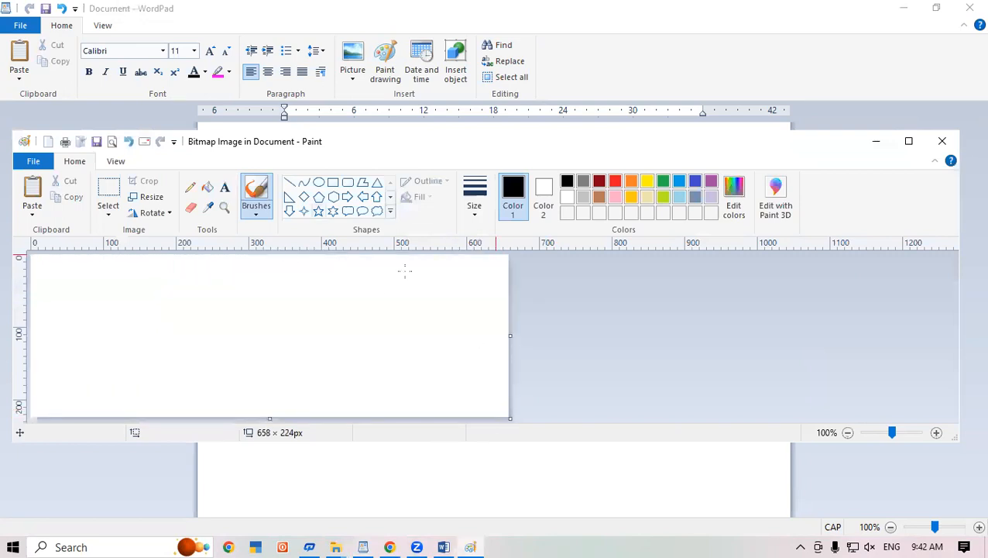
pyautogui.click(348, 182)
pyautogui.moveTo(177, 282); pyautogui.dragTo(271, 338)
pyautogui.click(401, 322)
pyautogui.click(376, 183)
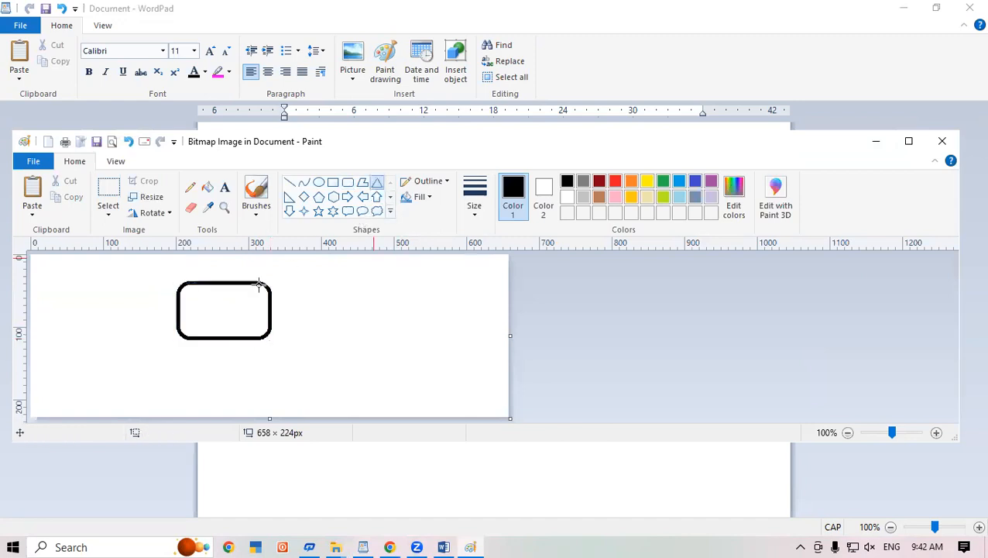
pyautogui.moveTo(204, 292); pyautogui.dragTo(235, 324)
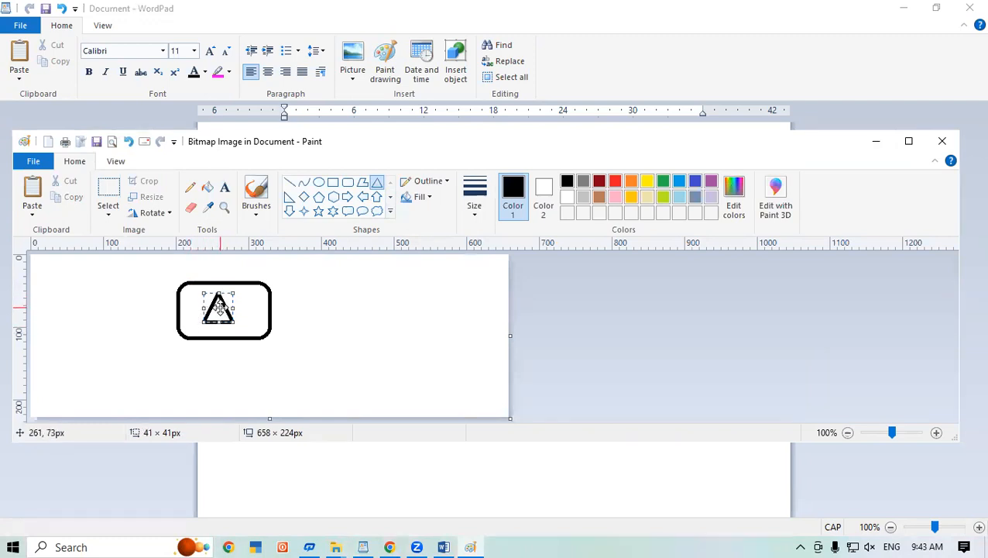
pyautogui.click(160, 213)
pyautogui.click(176, 231)
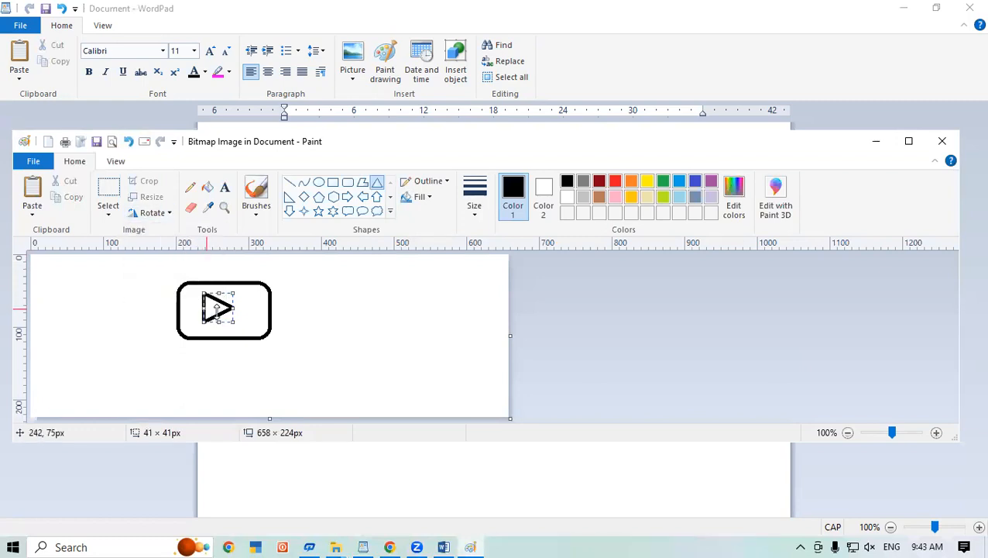
pyautogui.moveTo(222, 306); pyautogui.dragTo(227, 310)
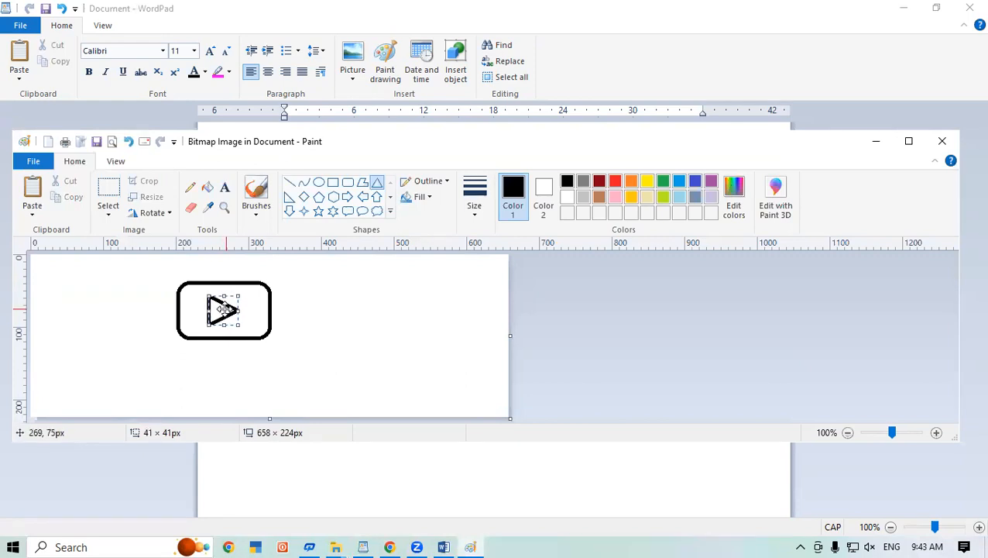
pyautogui.click(417, 369)
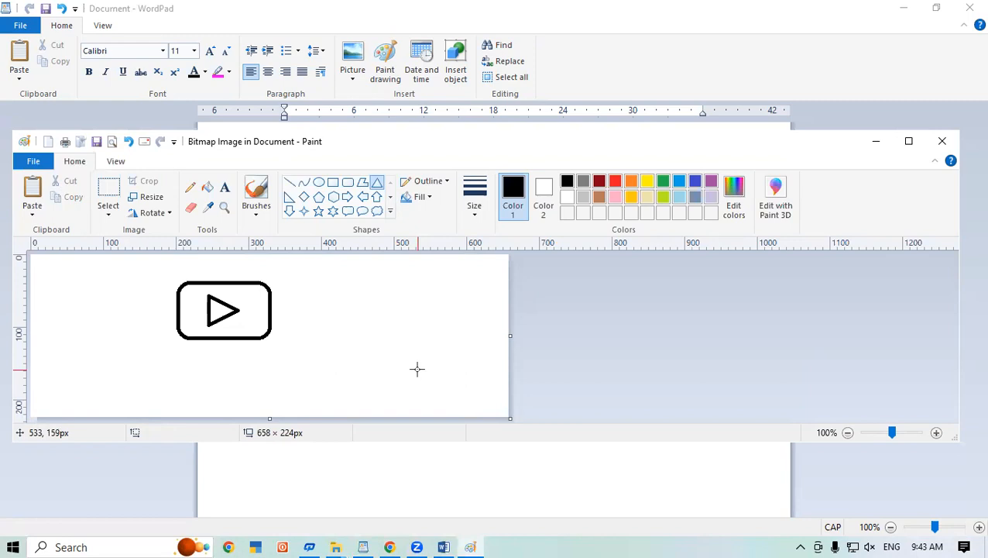
pyautogui.hotkey('ctrl', 'z')
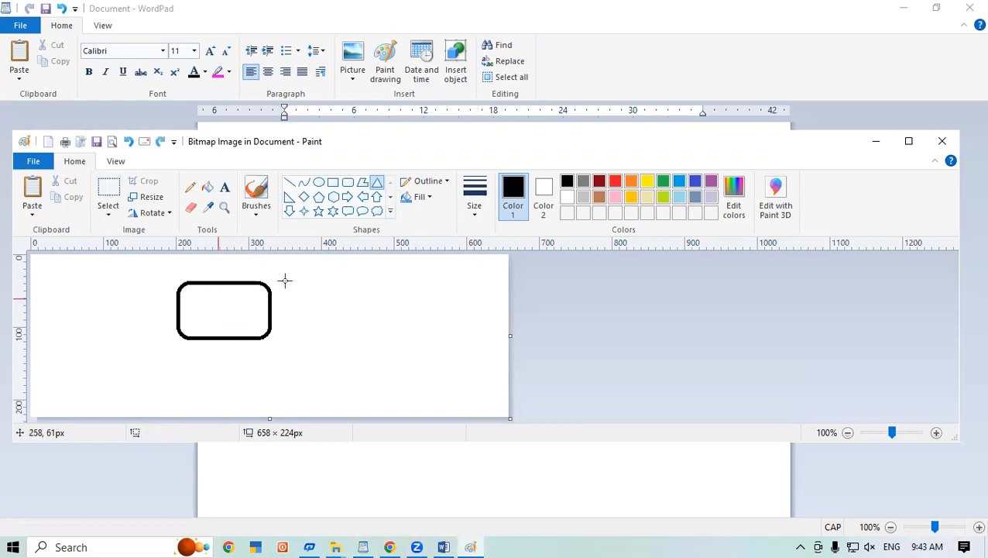
# - Draw a triangle about 37 × 39 px, rotated right 90°, and centre it inside the rounded rectangle
pyautogui.moveTo(211, 294); pyautogui.dragTo(242, 323)
pyautogui.click(152, 212)
pyautogui.click(168, 231)
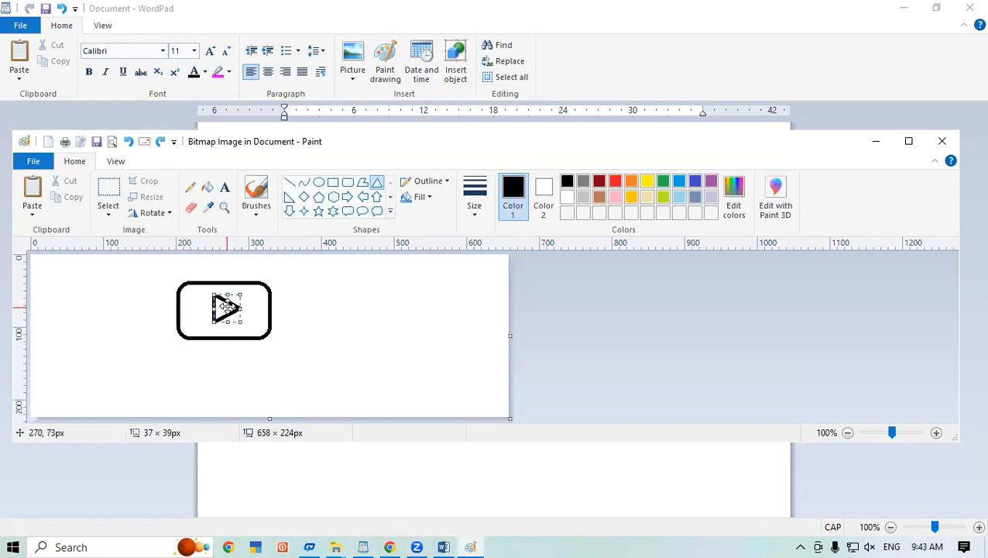
pyautogui.moveTo(227, 307); pyautogui.dragTo(224, 310)
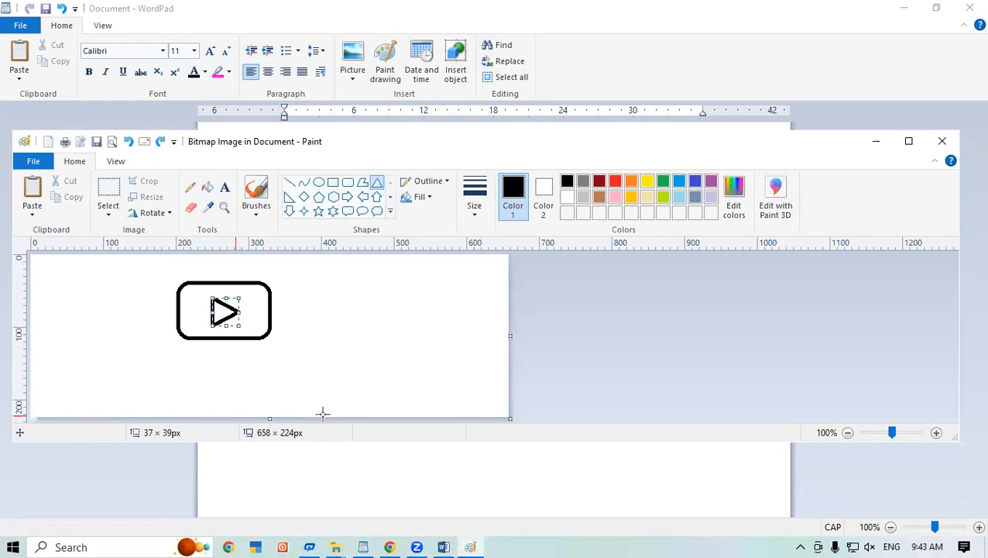
pyautogui.click(433, 292)
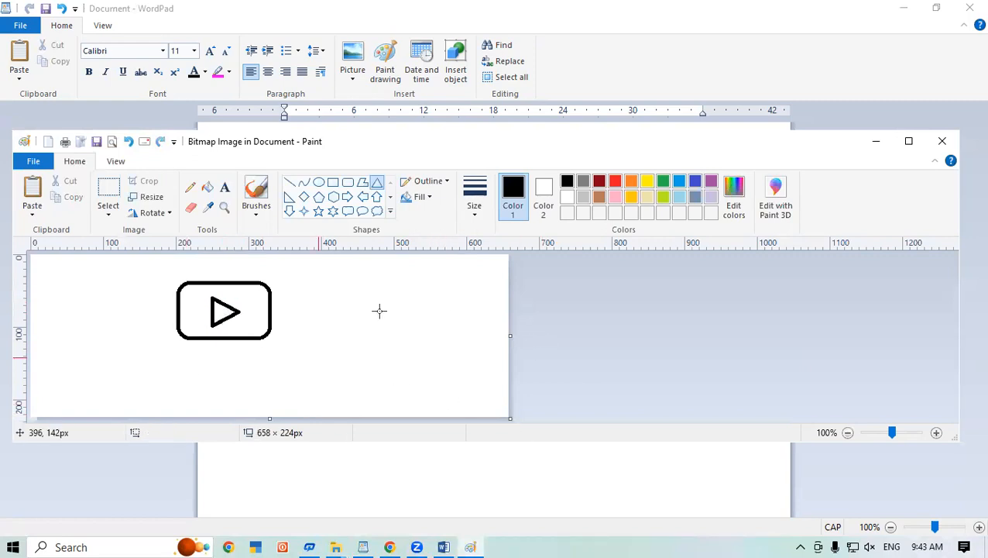
# - Fill the rounded rectangle and its outline red, and recolour the triangle's outline white
pyautogui.click(613, 183)
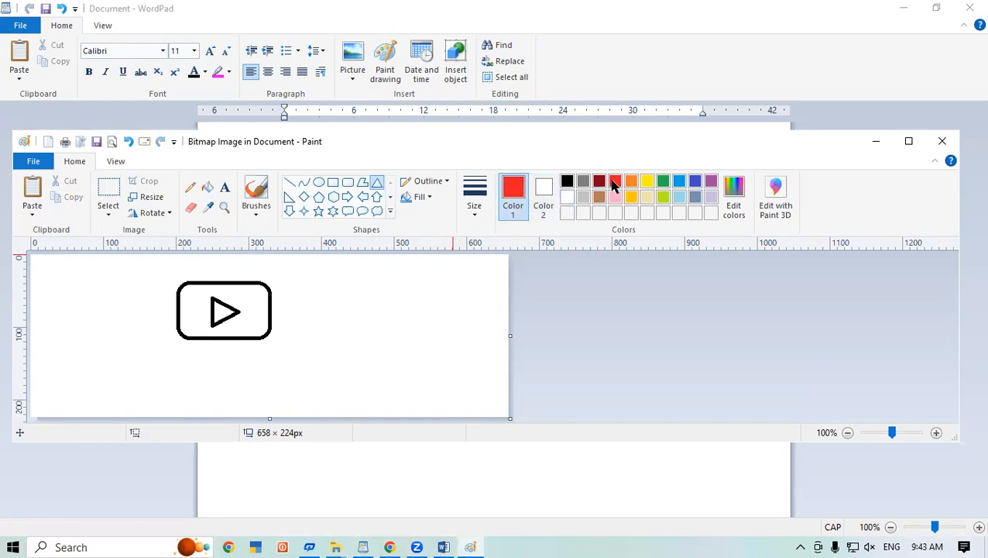
pyautogui.click(208, 190)
pyautogui.click(262, 308)
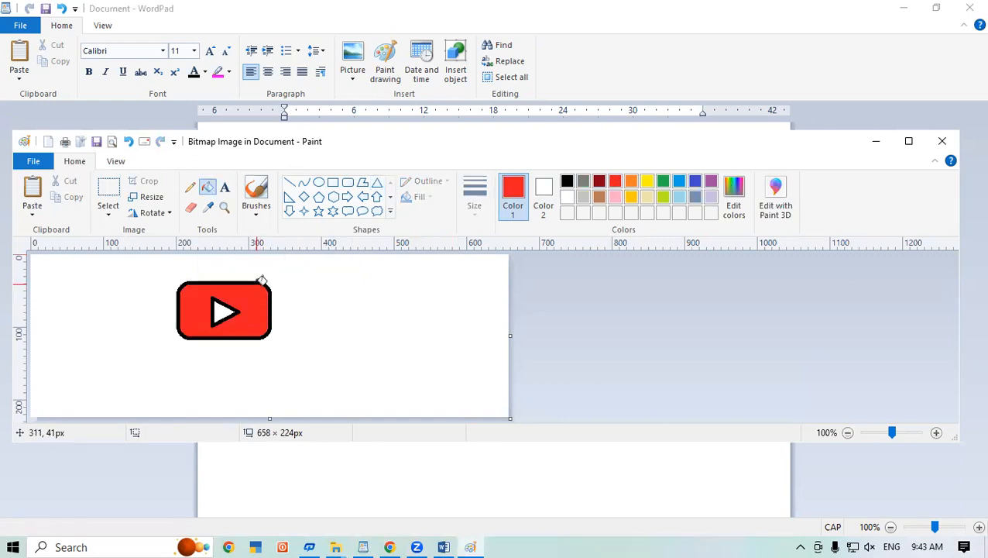
pyautogui.click(262, 280)
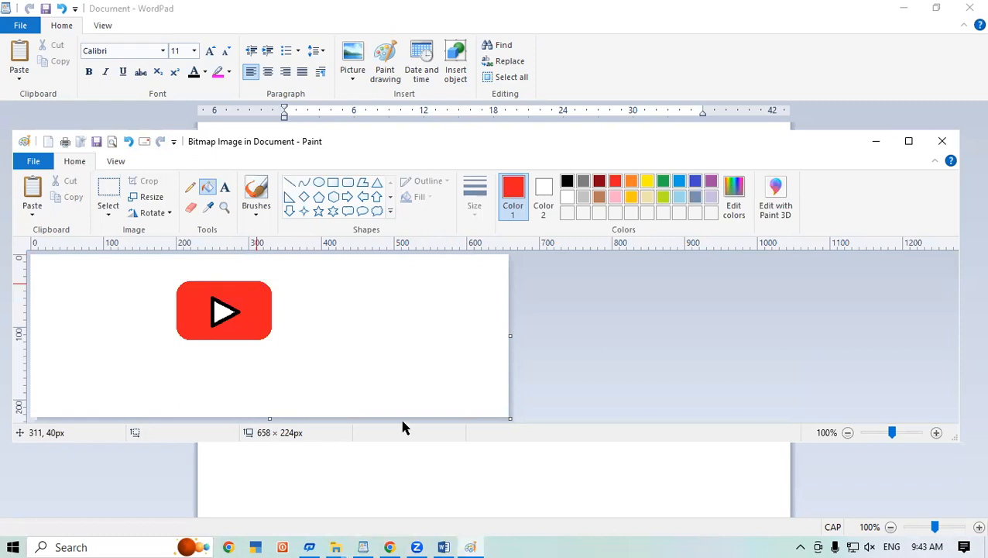
pyautogui.click(566, 197)
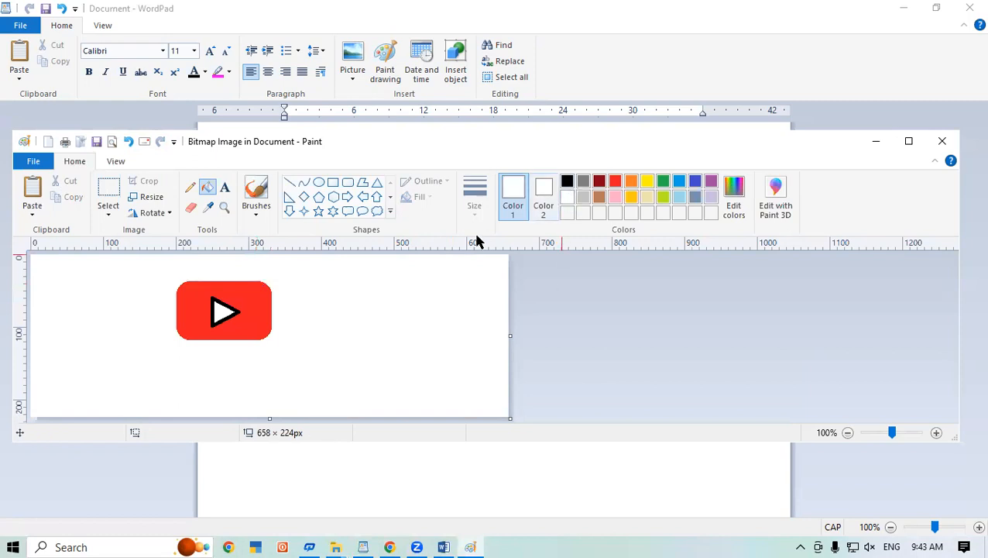
pyautogui.click(221, 314)
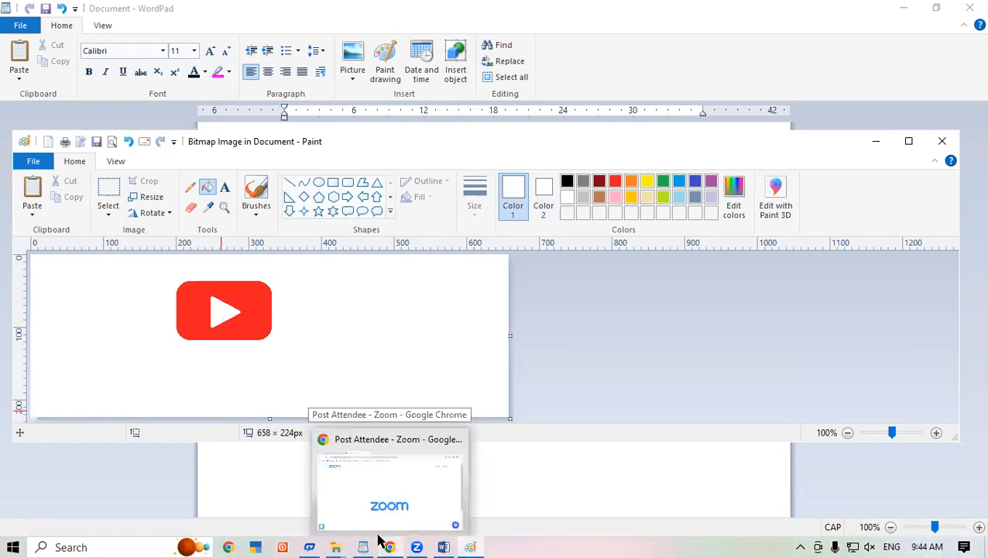
# - Add the black text "YouTube" in bold Arial Black, size 48, below the red logo in the Paint drawing
pyautogui.click(567, 183)
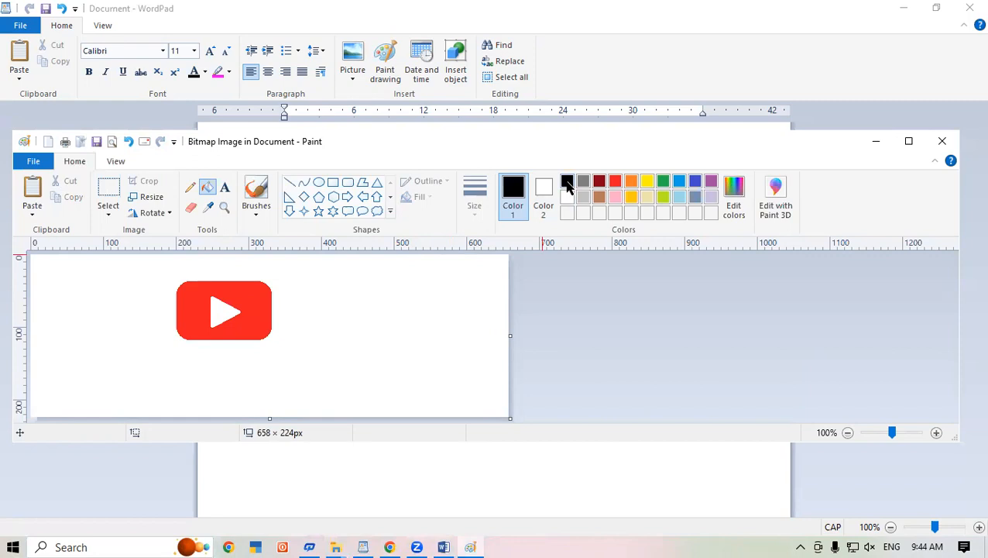
pyautogui.click(224, 188)
pyautogui.moveTo(160, 355); pyautogui.dragTo(322, 401)
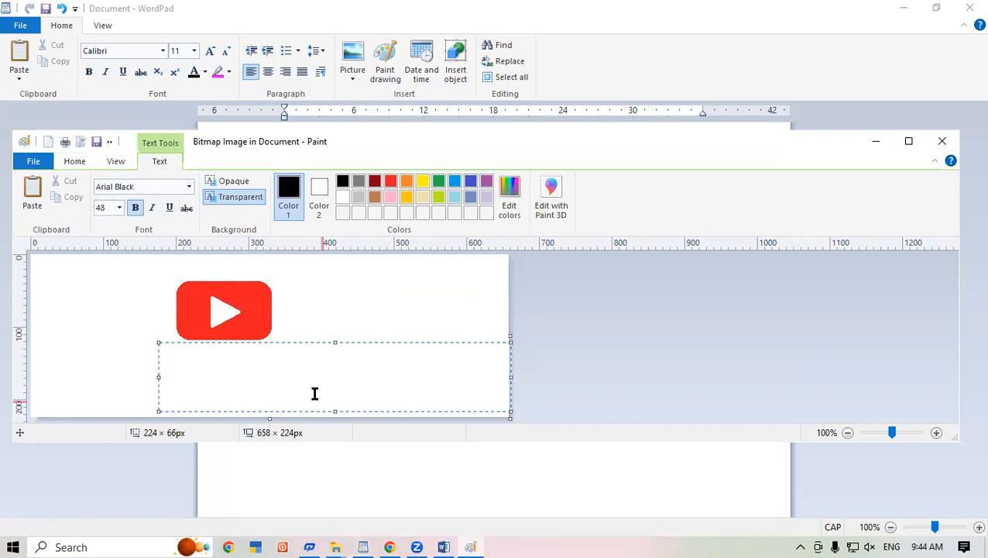
pyautogui.write('You')
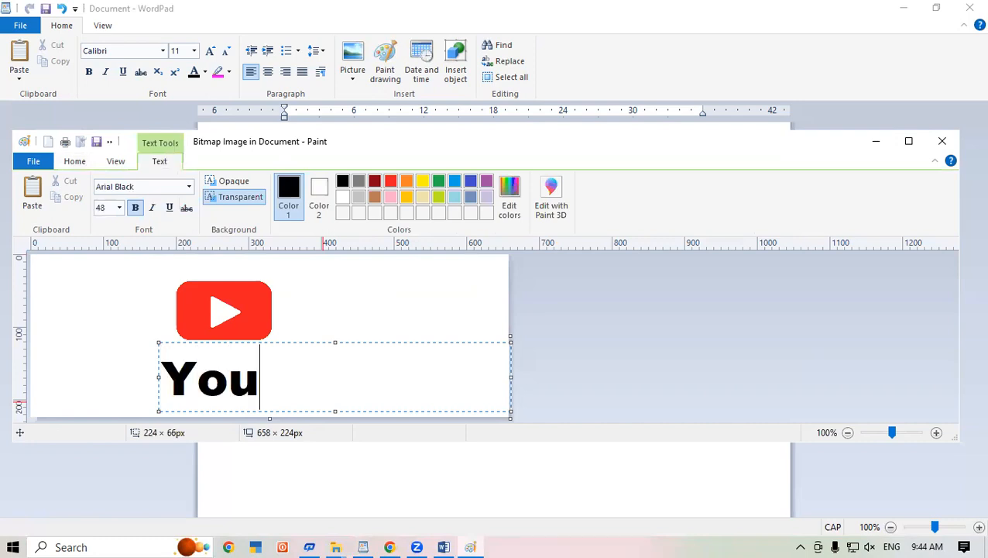
pyautogui.write('Tube')
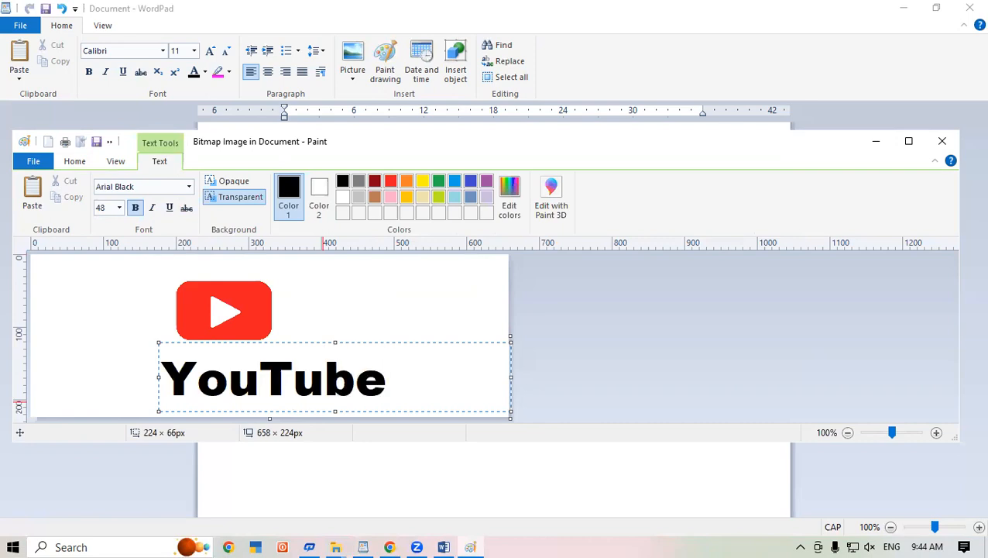
# - Reduce the YouTube text to size 20 and narrow its text box to about 183 px wide
pyautogui.hotkey('shift', 'Left')
pyautogui.hotkey('shift', 'Left')
pyautogui.hotkey('shift', 'Left')
pyautogui.hotkey('shift', 'Left')
pyautogui.hotkey('shift', 'Left')
pyautogui.hotkey('shift', 'Left')
pyautogui.hotkey('shift', 'Left')
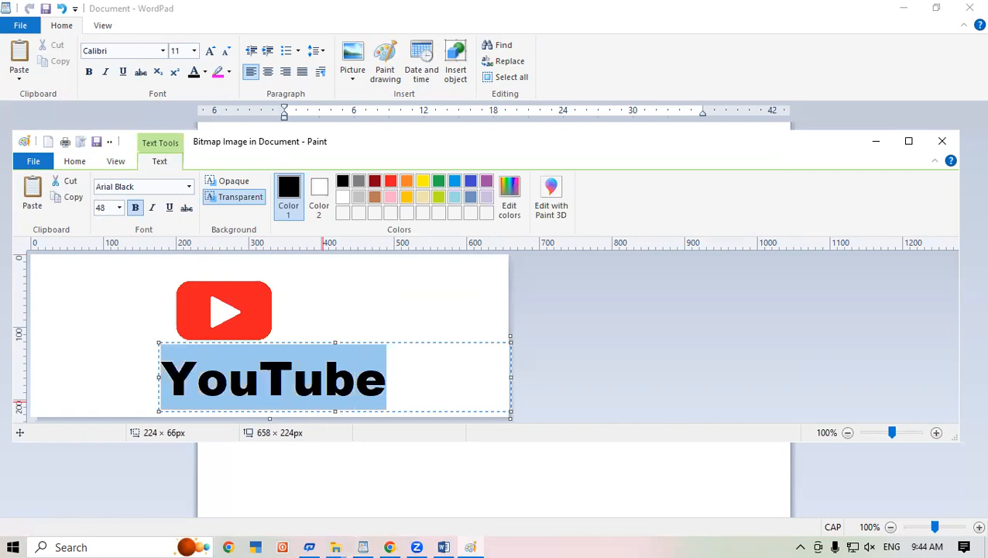
pyautogui.hotkey('ctrl', 'shift', ',')
pyautogui.hotkey('ctrl', 'shift', ',')
pyautogui.hotkey('ctrl', 'shift', ',')
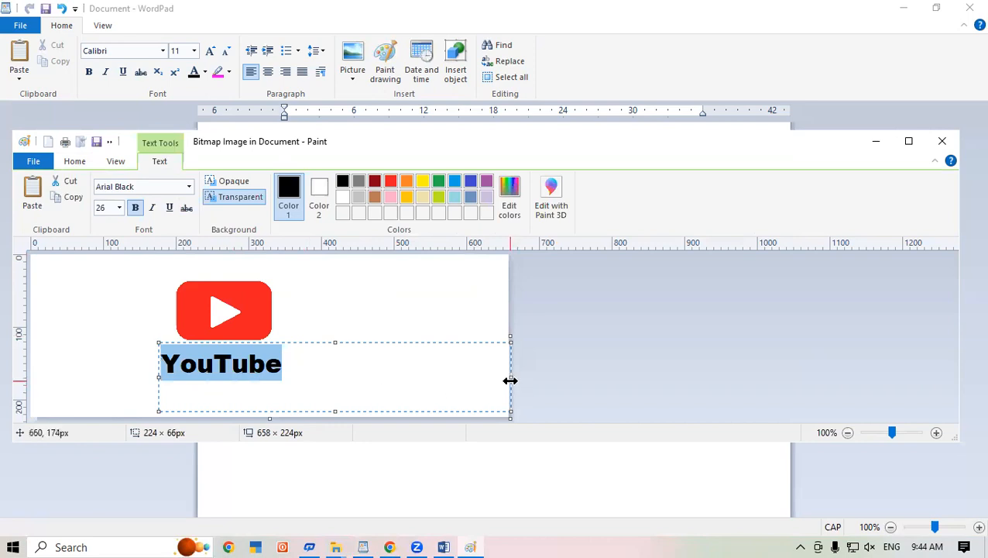
pyautogui.moveTo(510, 381); pyautogui.dragTo(289, 378)
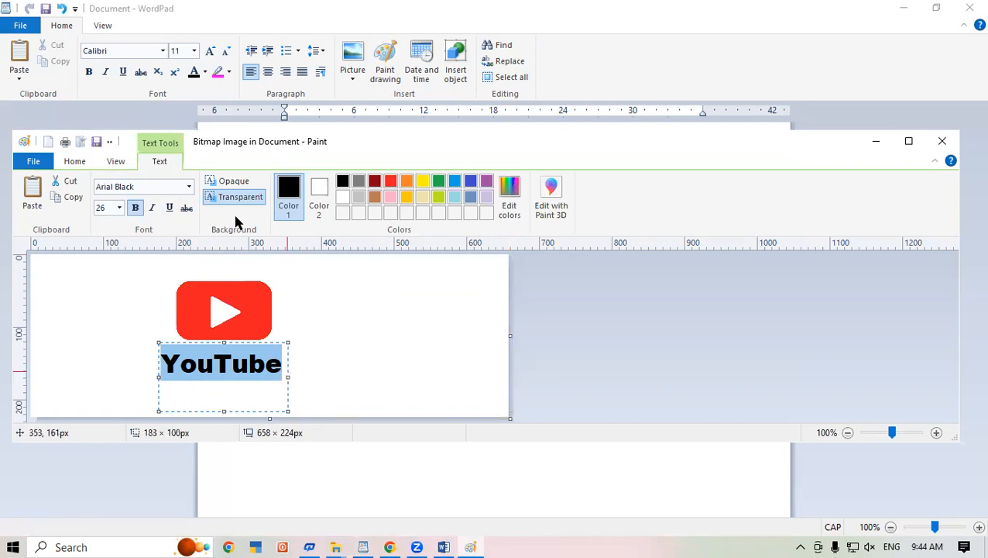
pyautogui.click(119, 209)
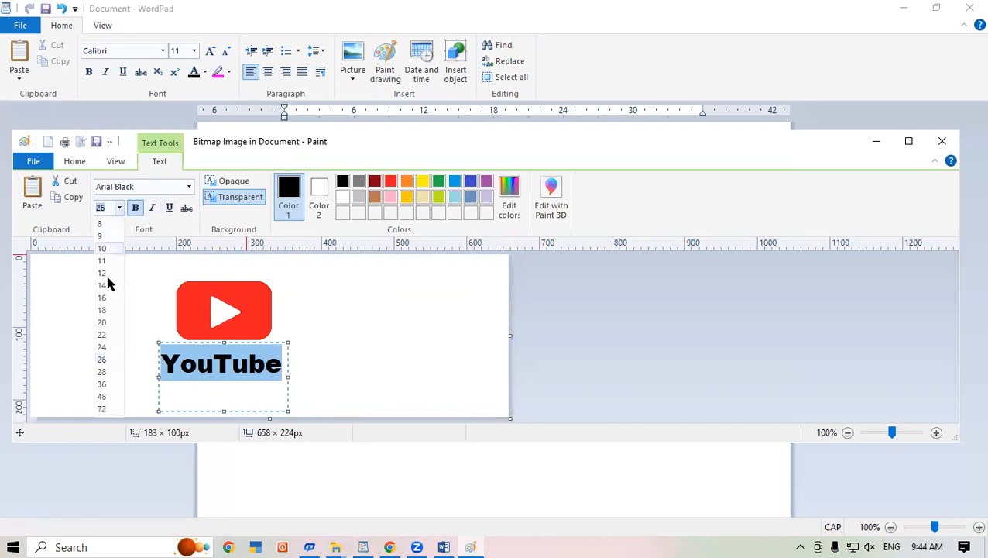
pyautogui.click(103, 324)
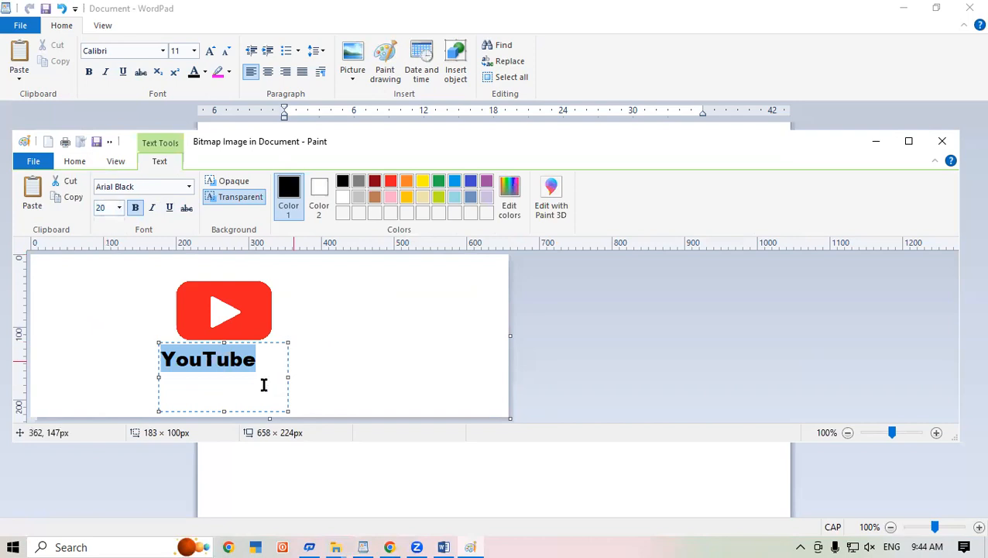
# - Shorten the text box to about 55 px high and place the YouTube text centred directly beneath the red logo
pyautogui.moveTo(222, 412); pyautogui.dragTo(224, 378)
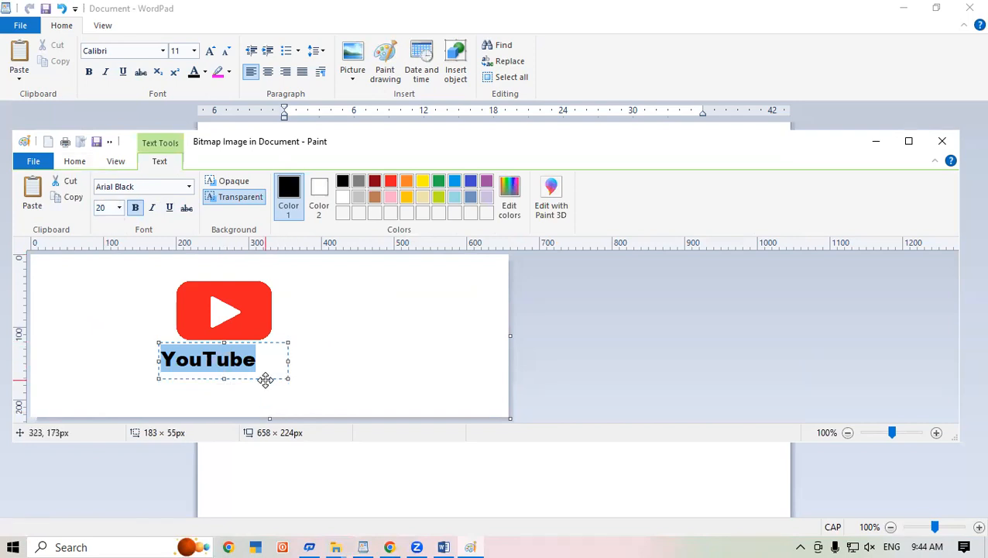
pyautogui.moveTo(266, 379); pyautogui.dragTo(265, 368)
pyautogui.click(400, 355)
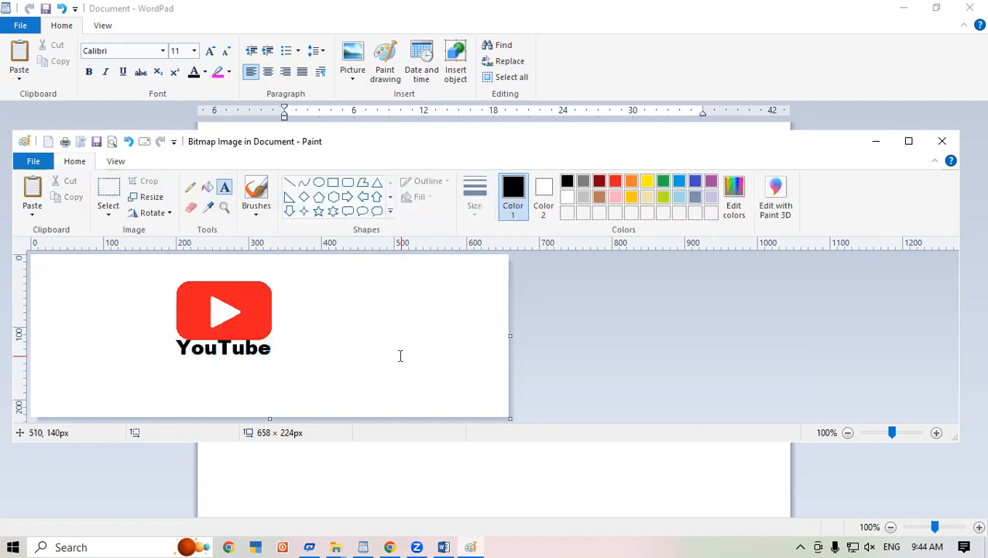
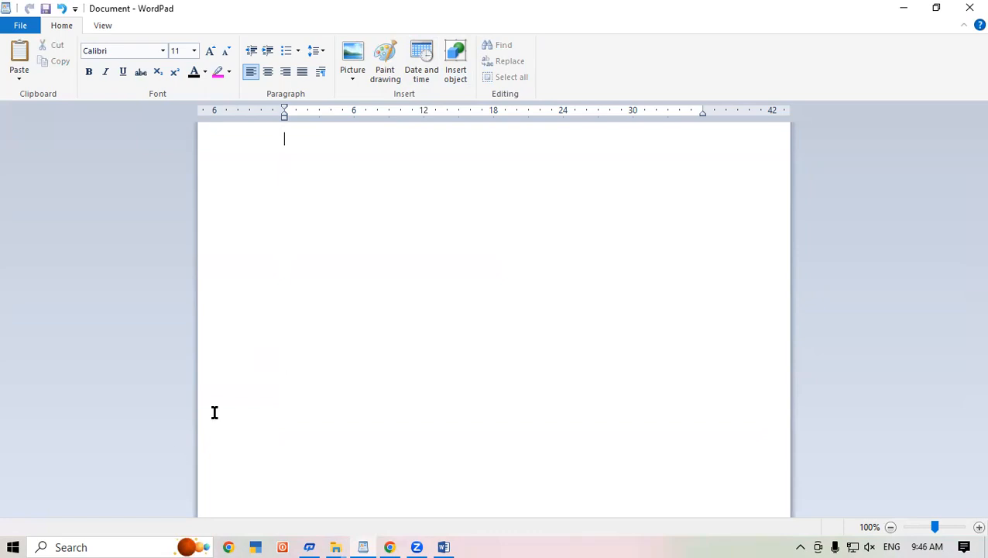
# - Open the Control Panel, examine the system's date and time settings, and close them without making changes
pyautogui.click(77, 547)
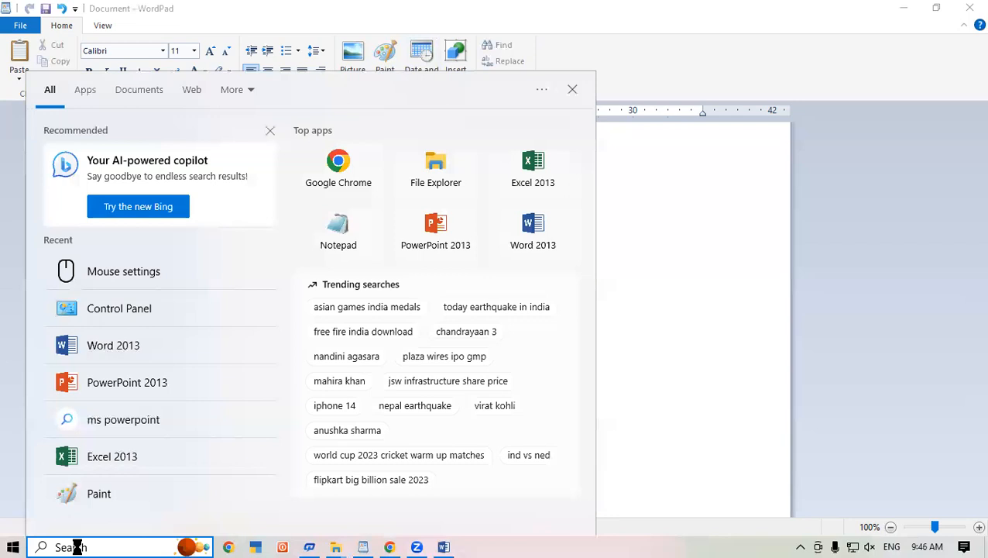
pyautogui.write('control')
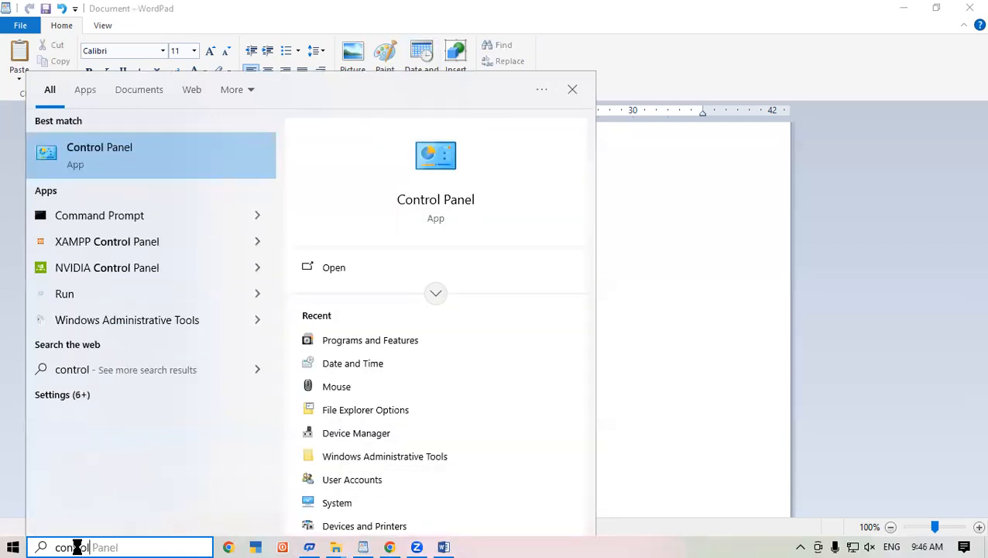
pyautogui.press('Return')
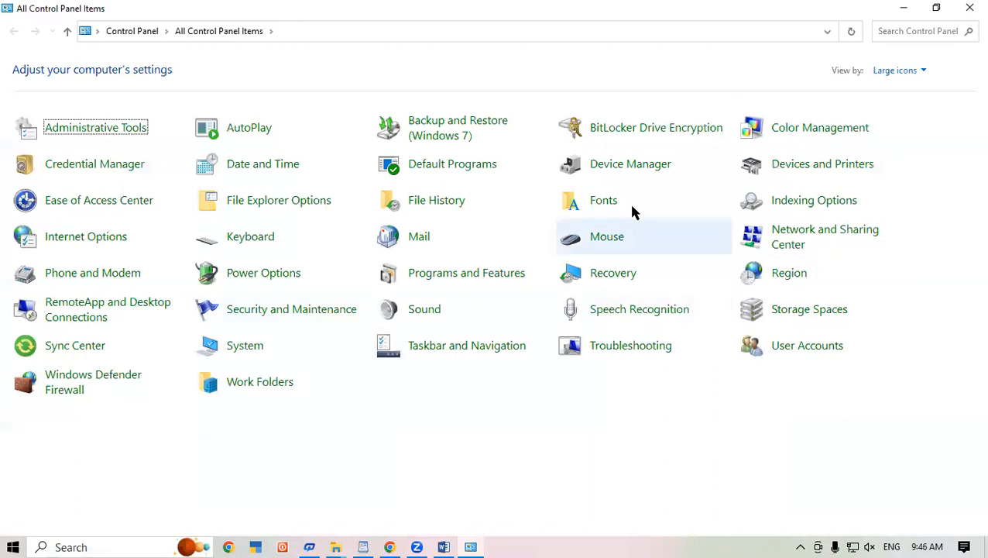
pyautogui.click(233, 166)
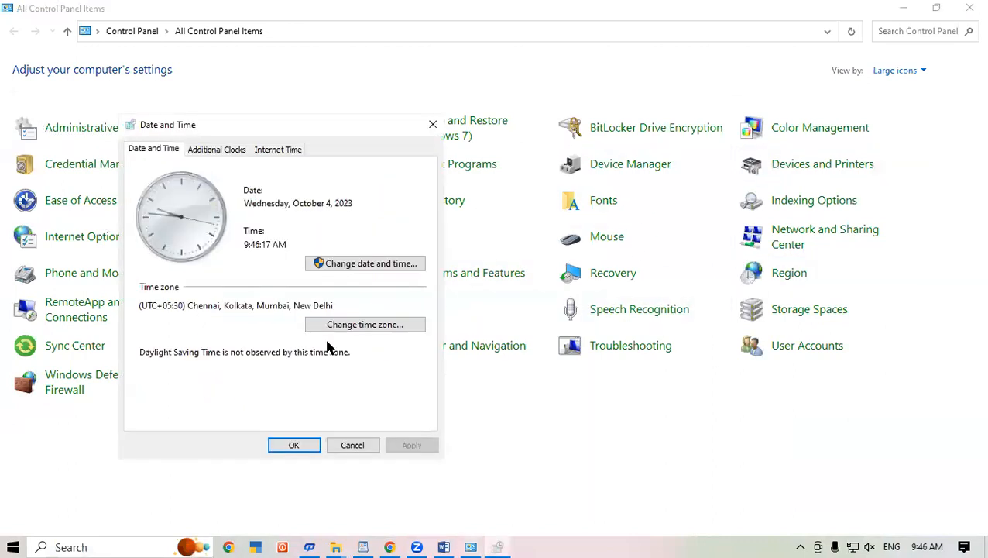
pyautogui.click(370, 263)
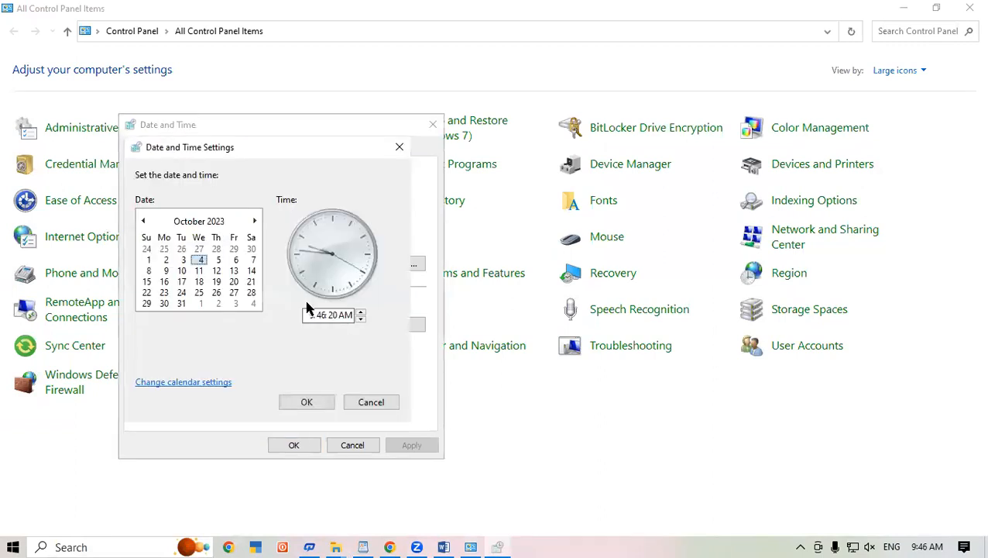
pyautogui.click(315, 311)
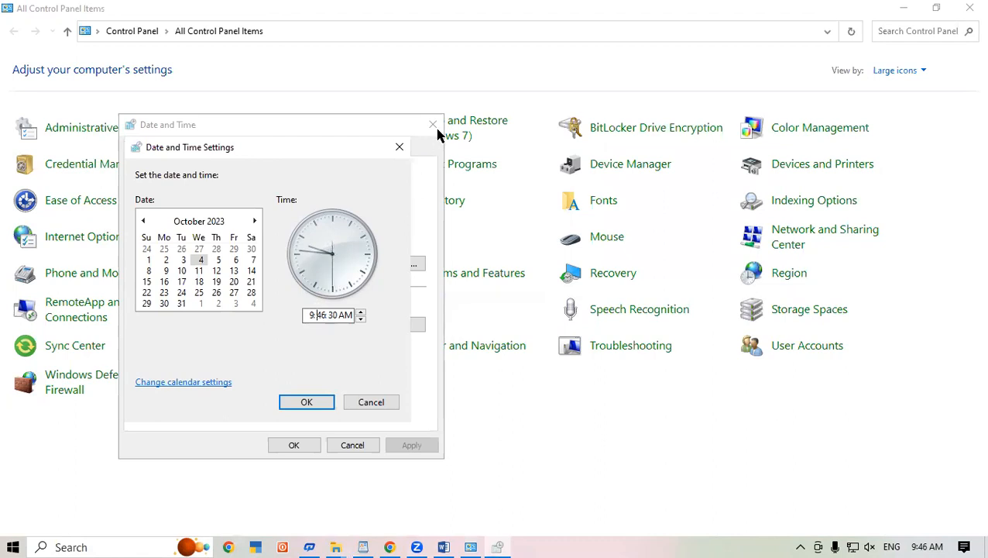
pyautogui.click(400, 151)
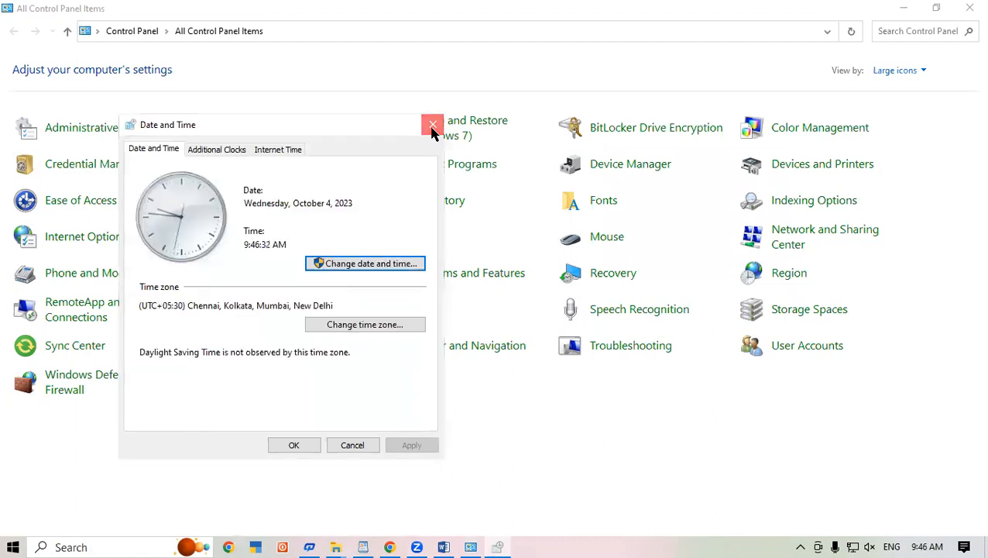
pyautogui.click(432, 125)
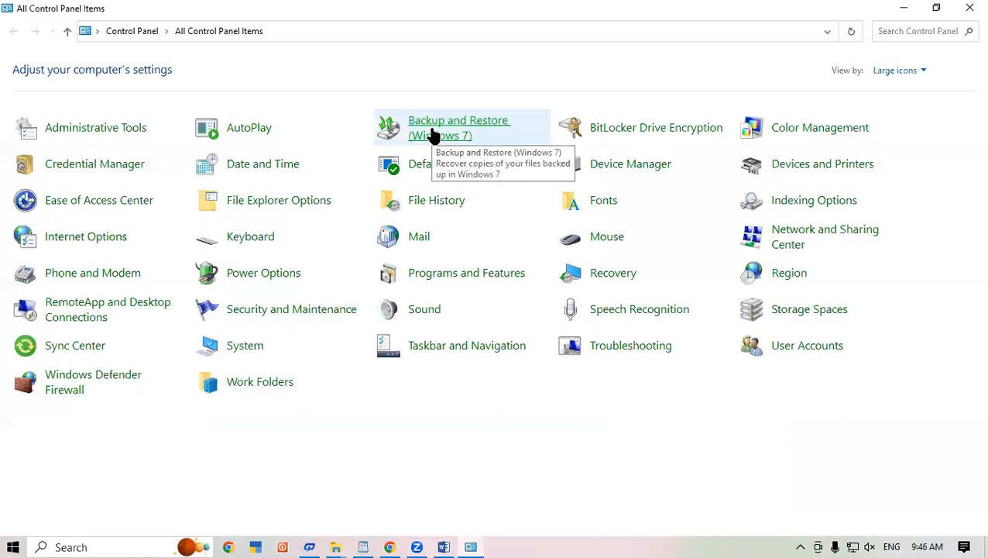
pyautogui.click(969, 7)
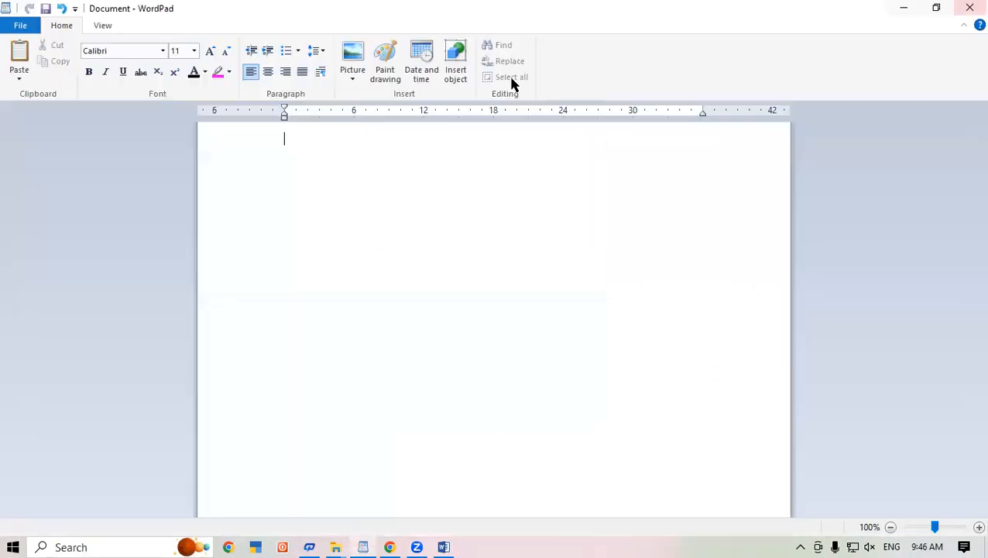
# - Add a few blank lines at the start of the WordPad document and raise the font size to 72
pyautogui.press('Return')
pyautogui.press('Return')
pyautogui.press('Return')
pyautogui.hotkey('ctrl', 'shift', '.')
pyautogui.hotkey('ctrl', 'shift', '.')
pyautogui.hotkey('ctrl', 'shift', '.')
pyautogui.hotkey('ctrl', 'shift', '.')
pyautogui.hotkey('ctrl', 'shift', '.')
pyautogui.hotkey('ctrl', 'shift', '.')
pyautogui.hotkey('ctrl', 'shift', '.')
pyautogui.hotkey('ctrl', 'shift', '.')
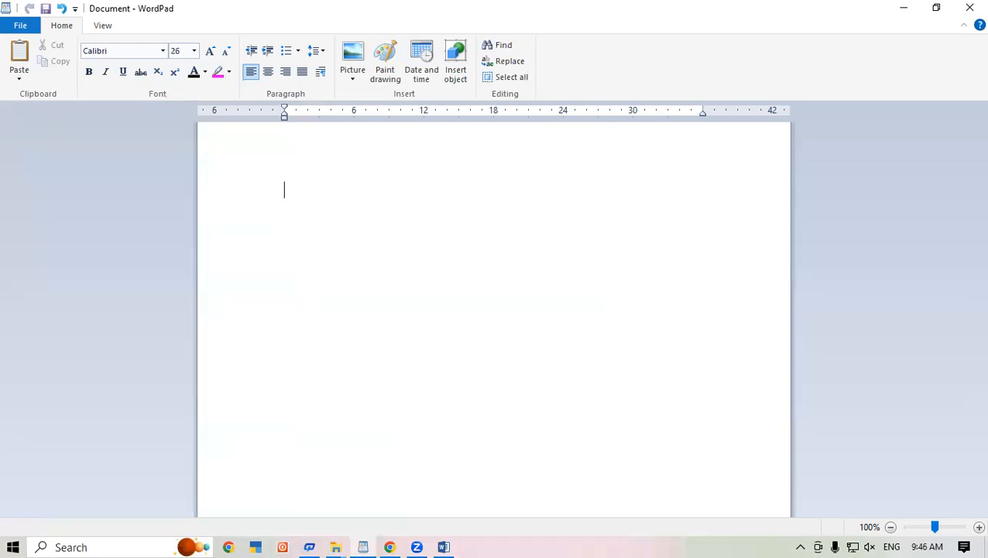
pyautogui.hotkey('ctrl', 'shift', '.')
pyautogui.hotkey('ctrl', 'shift', '.')
pyautogui.hotkey('ctrl', 'shift', '.')
pyautogui.hotkey('ctrl', 'shift', '.')
# - Insert the current time in the leading-zero AM/PM format, as in 09:46:47 AM
pyautogui.click(422, 75)
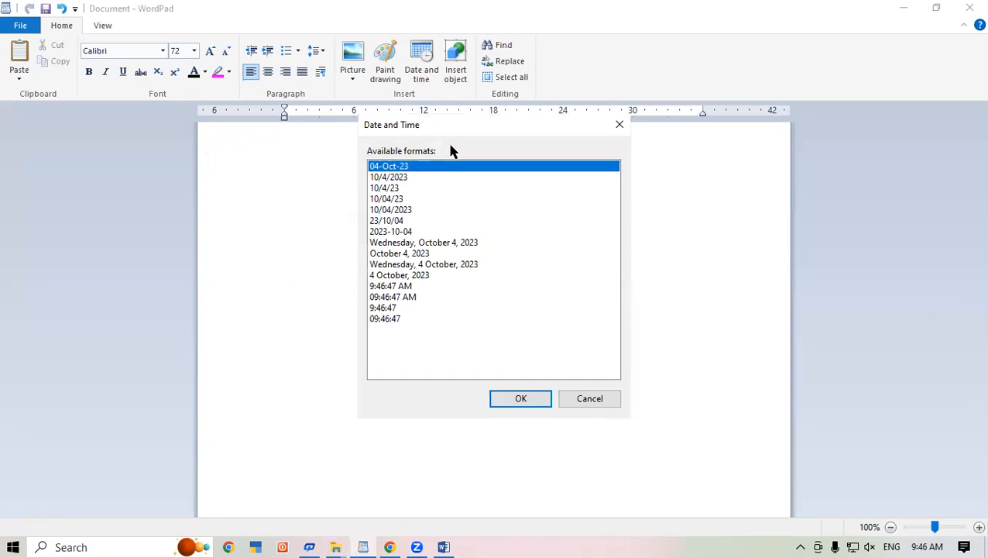
pyautogui.click(409, 297)
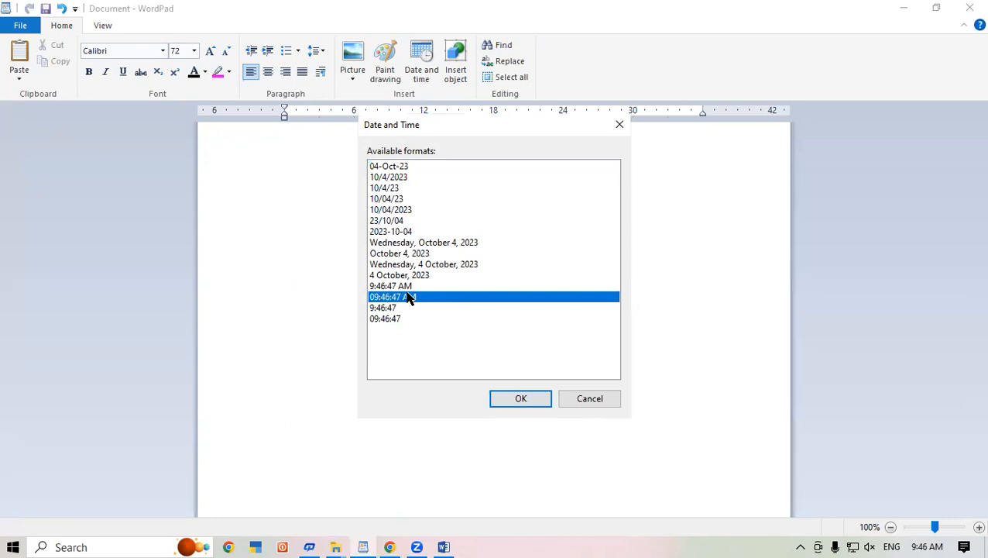
pyautogui.click(509, 398)
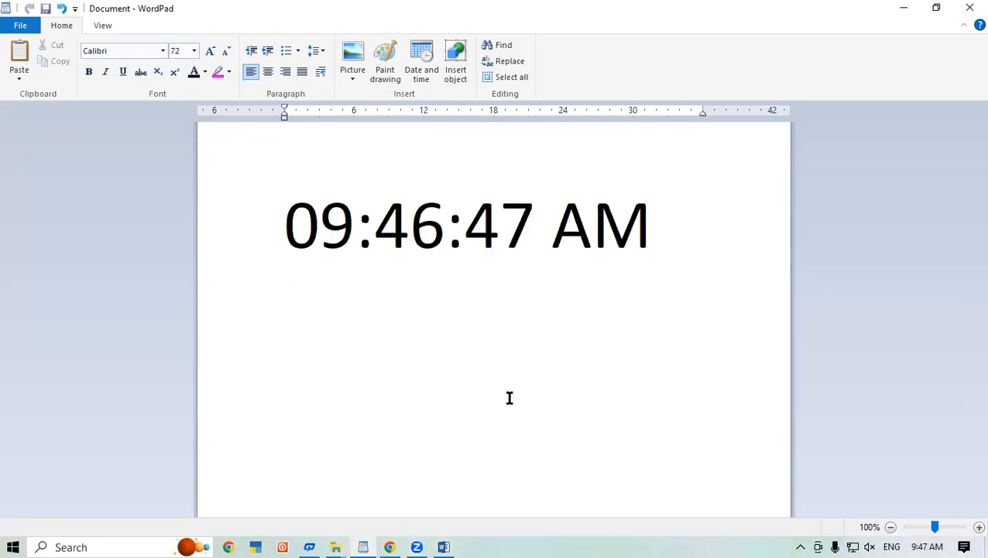
# - Insert the current date below the time in the long format "Wednesday, October 4, 2023"
pyautogui.click(510, 398)
pyautogui.click(419, 76)
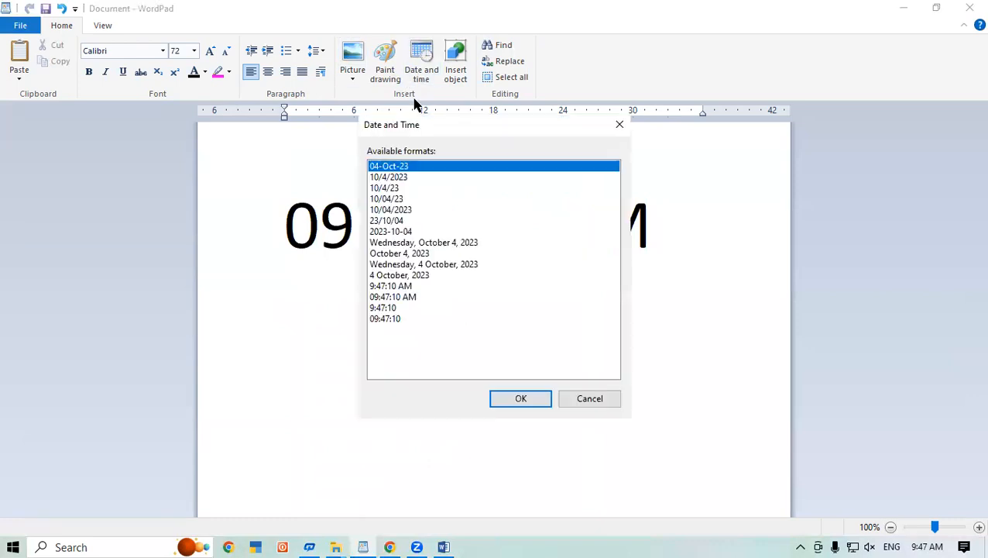
pyautogui.click(455, 243)
pyautogui.click(459, 264)
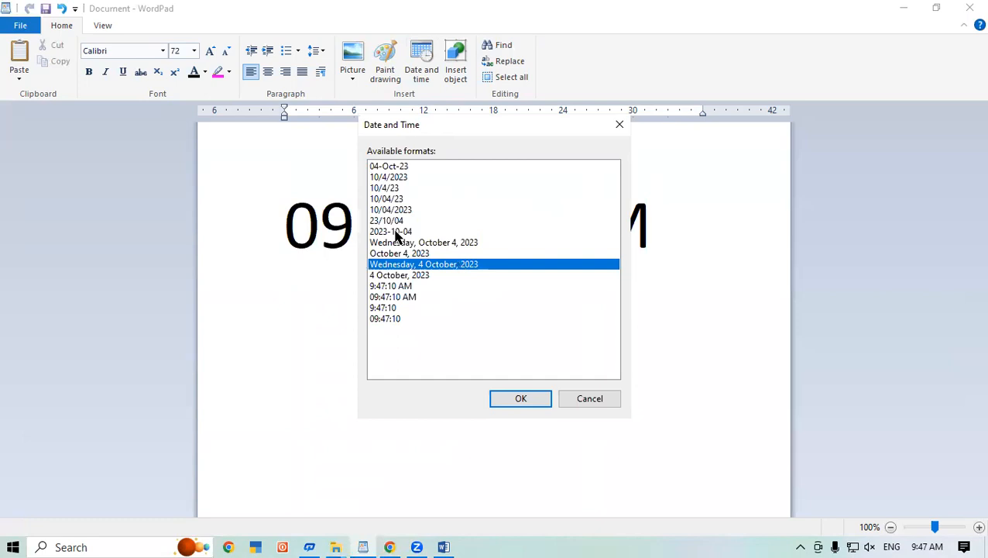
pyautogui.click(392, 178)
pyautogui.click(390, 200)
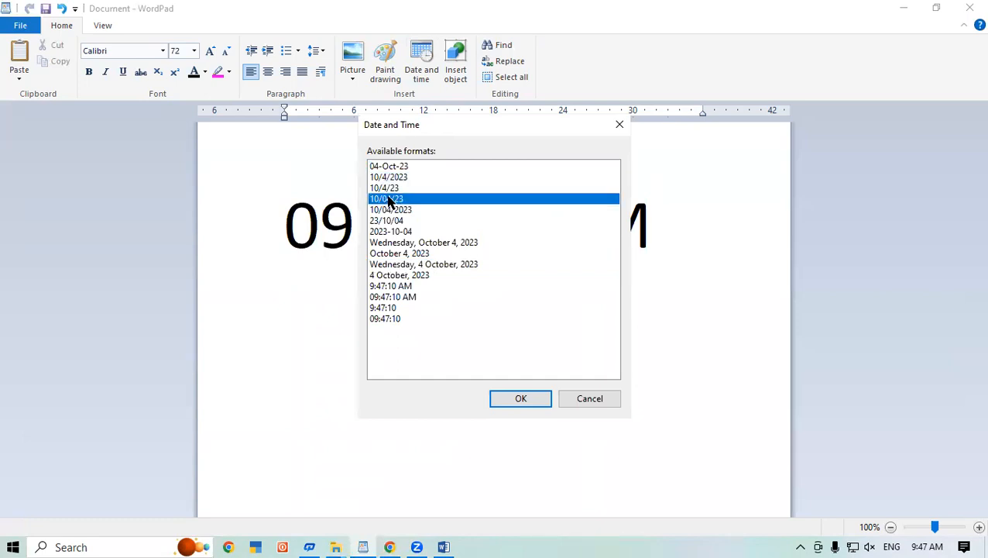
pyautogui.click(403, 246)
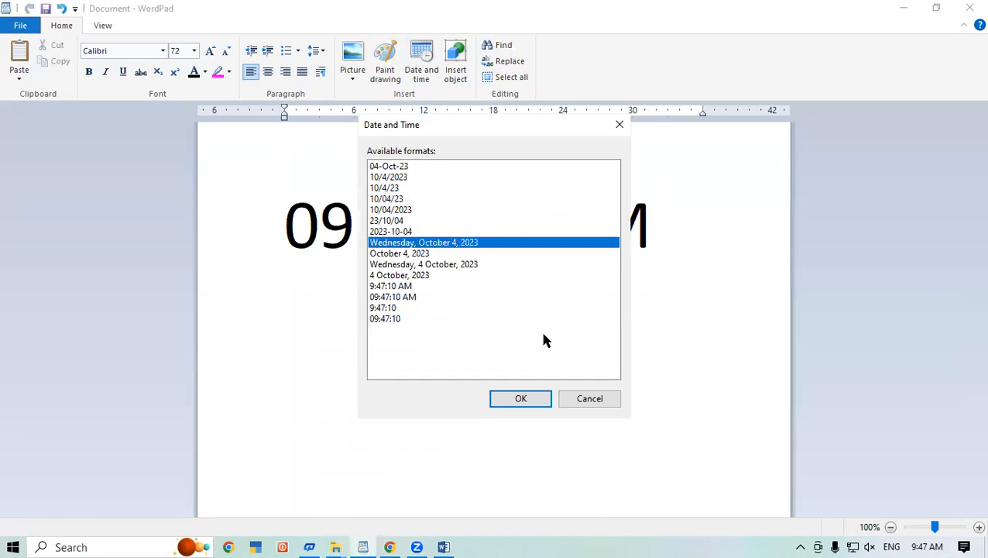
pyautogui.click(512, 399)
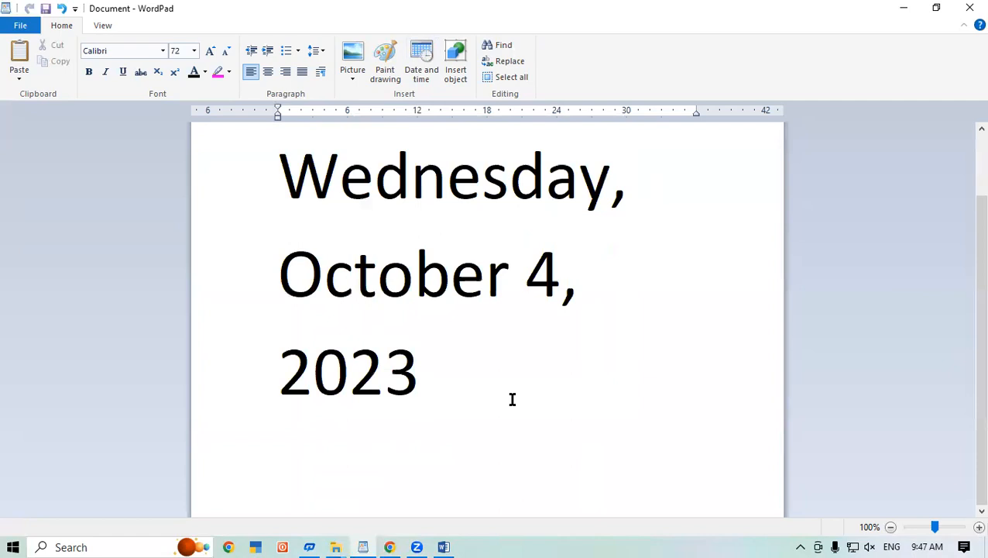
# - Reduce the size of all the document's text, bringing the time and date to size 36
pyautogui.hotkey('ctrl', 'a')
pyautogui.hotkey('ctrl', 'shift', ',')
pyautogui.hotkey('ctrl', 'shift', ',')
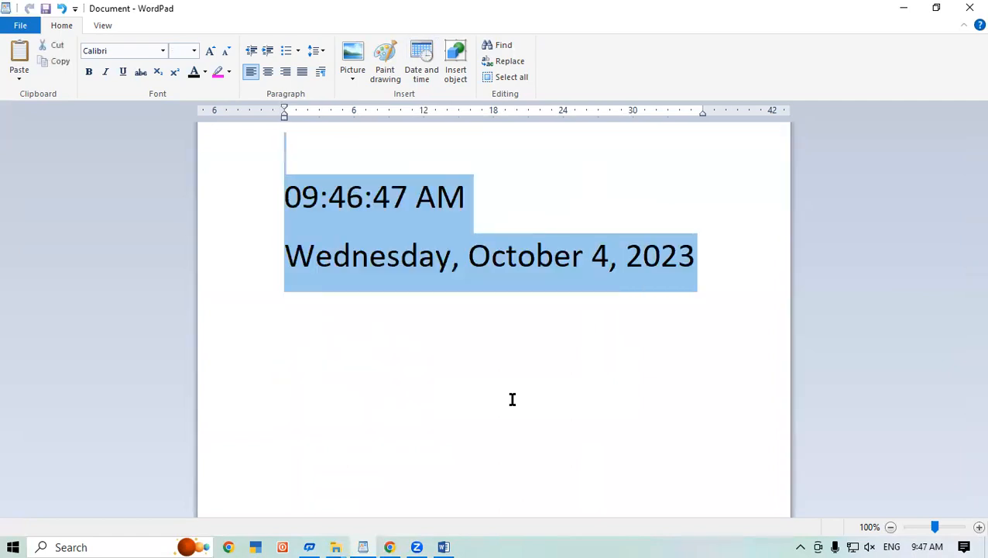
pyautogui.click(561, 368)
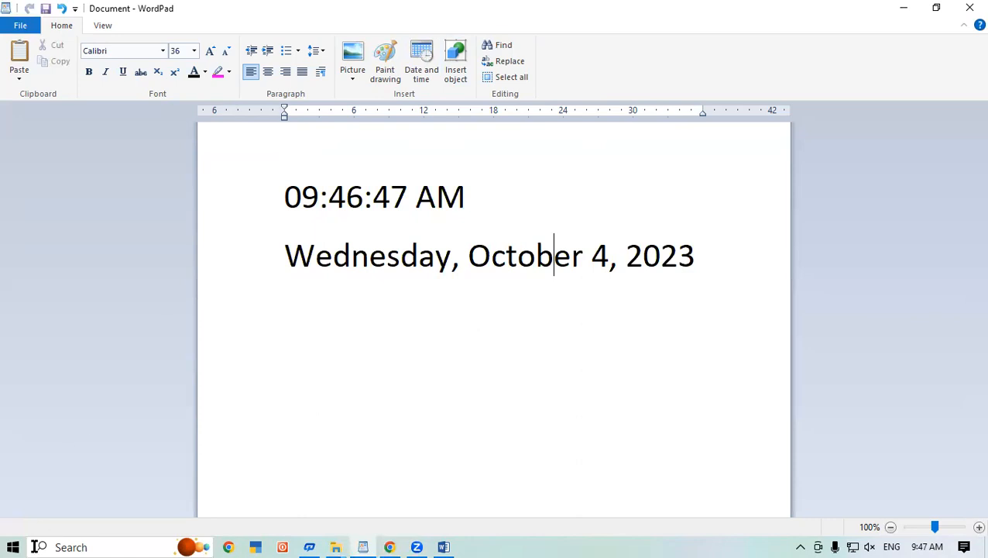
pyautogui.click(76, 547)
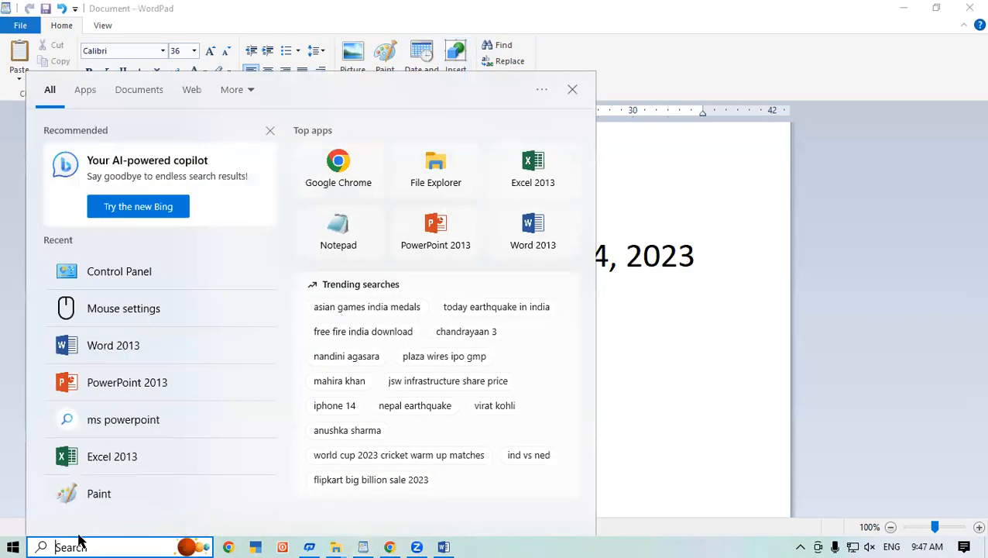
pyautogui.click(701, 314)
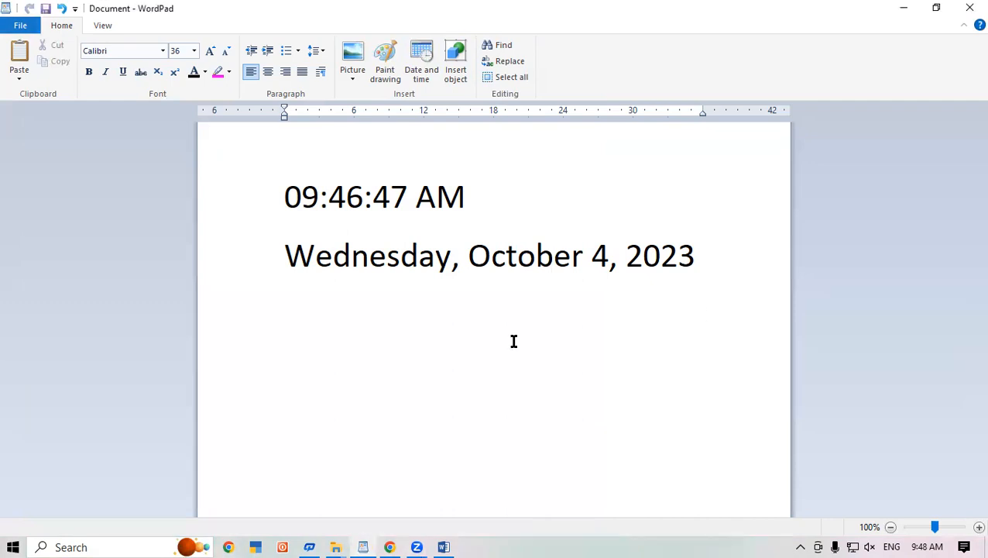
# - Try embedding a new Microsoft Graph Chart object in the date line, closing its editor and deleting the object
pyautogui.click(457, 70)
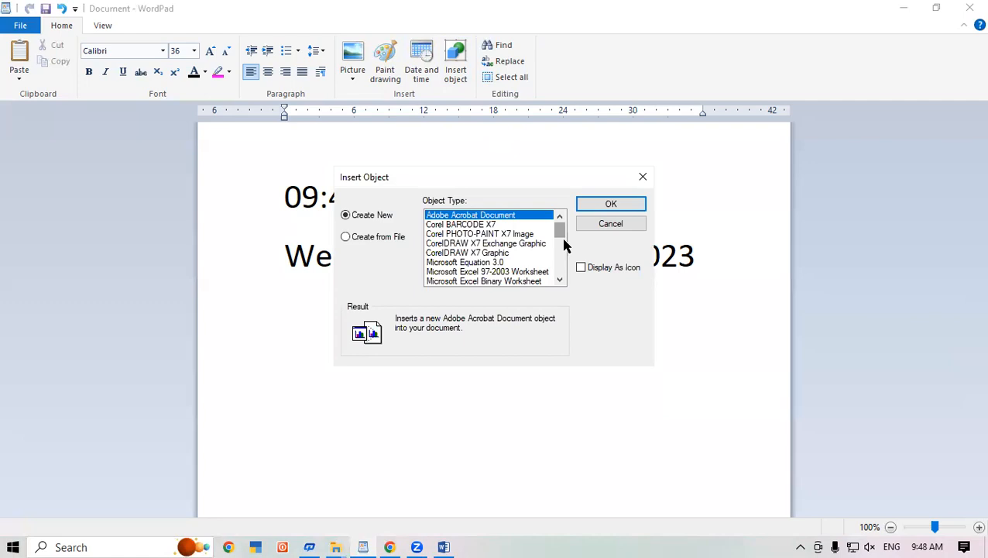
pyautogui.scroll(-2, 564, 241)
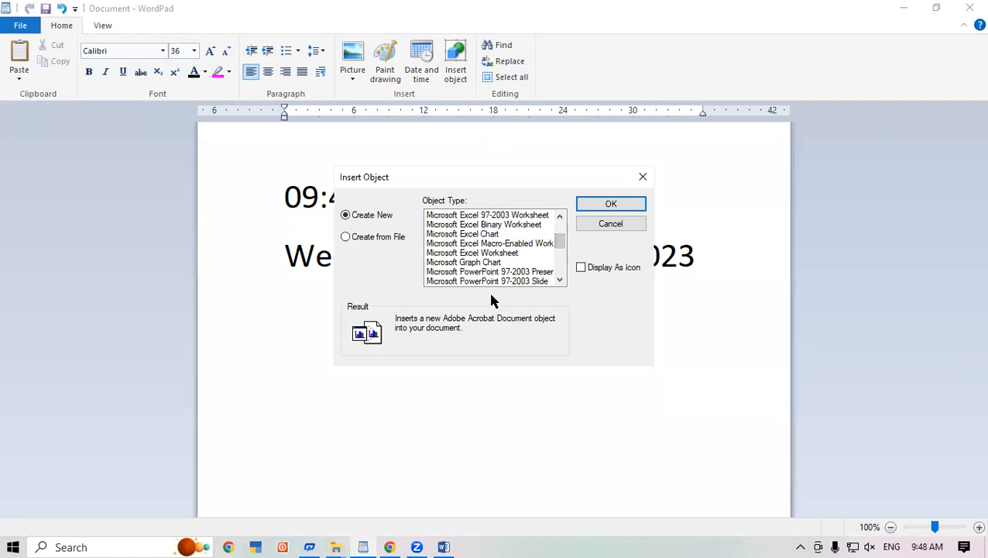
pyautogui.click(499, 264)
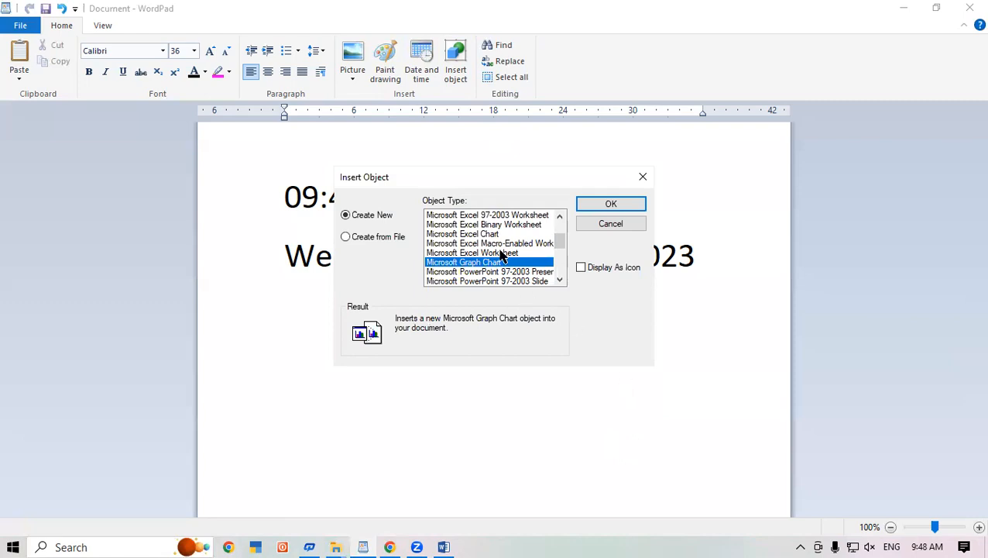
pyautogui.click(594, 206)
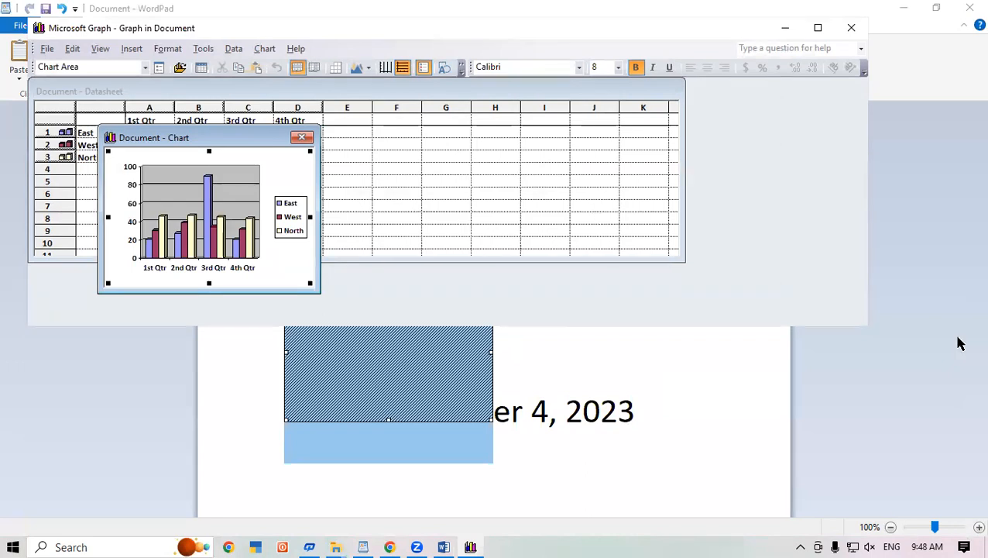
pyautogui.click(852, 27)
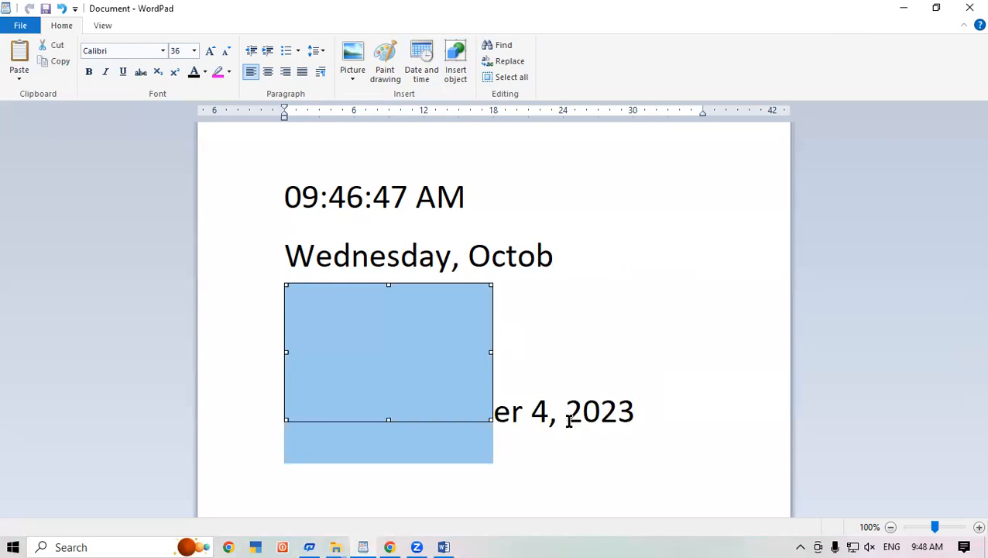
pyautogui.press('Delete')
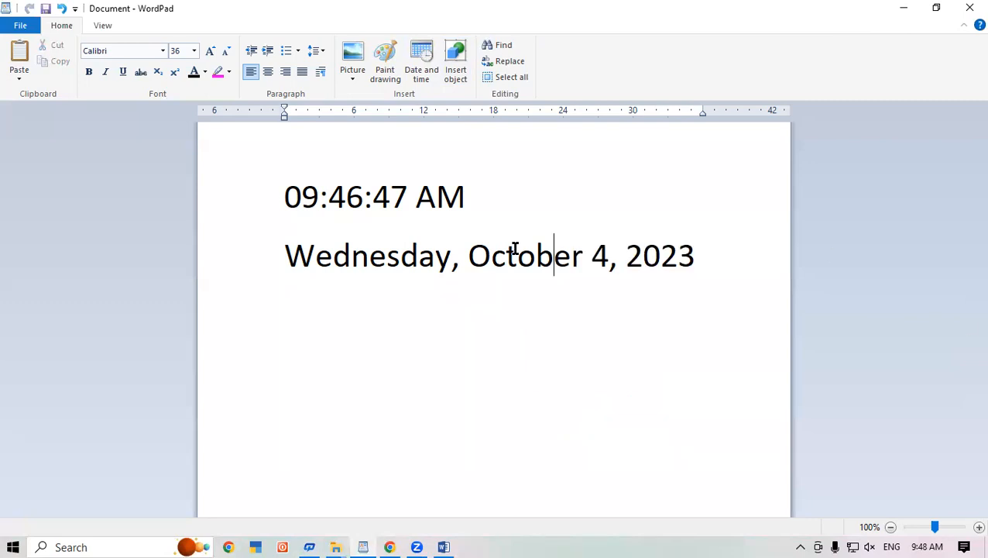
# - Embed a new Microsoft Excel Chart object in the date line and close its editing window
pyautogui.click(454, 57)
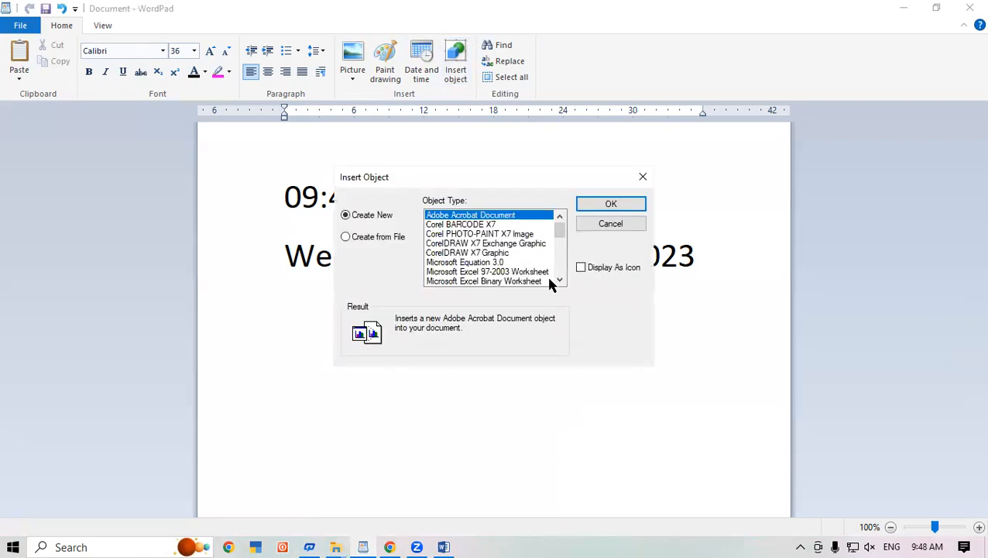
pyautogui.click(559, 280)
pyautogui.click(559, 280)
pyautogui.click(559, 279)
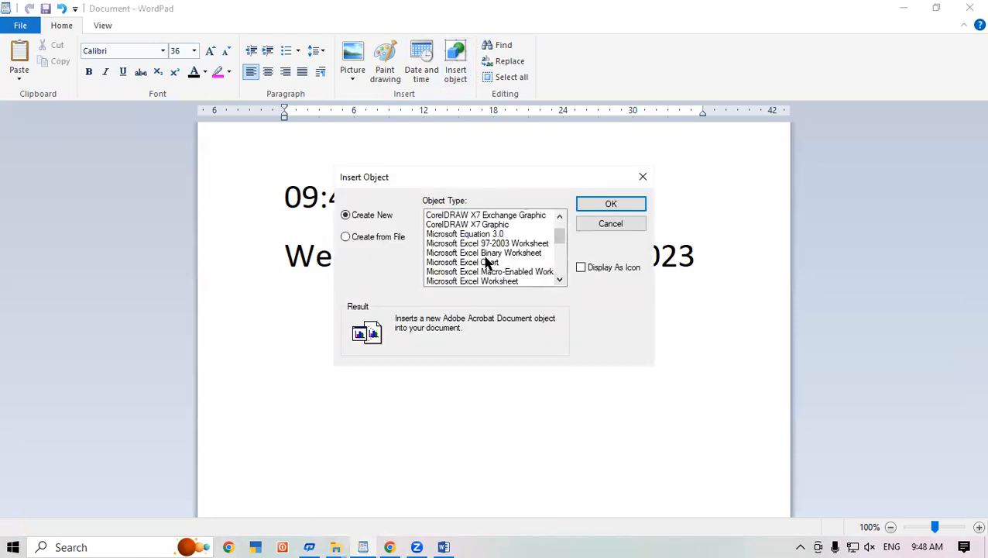
pyautogui.click(488, 264)
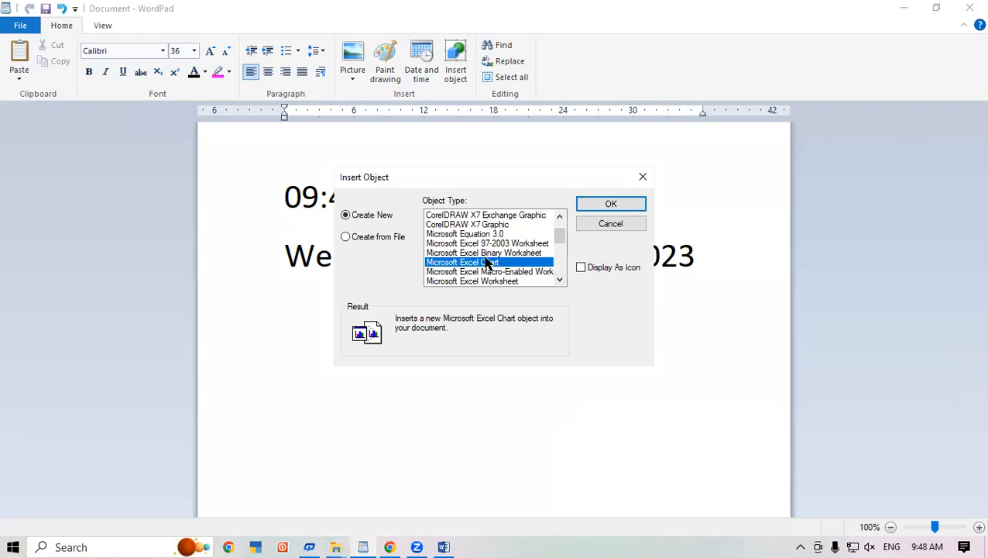
pyautogui.click(613, 206)
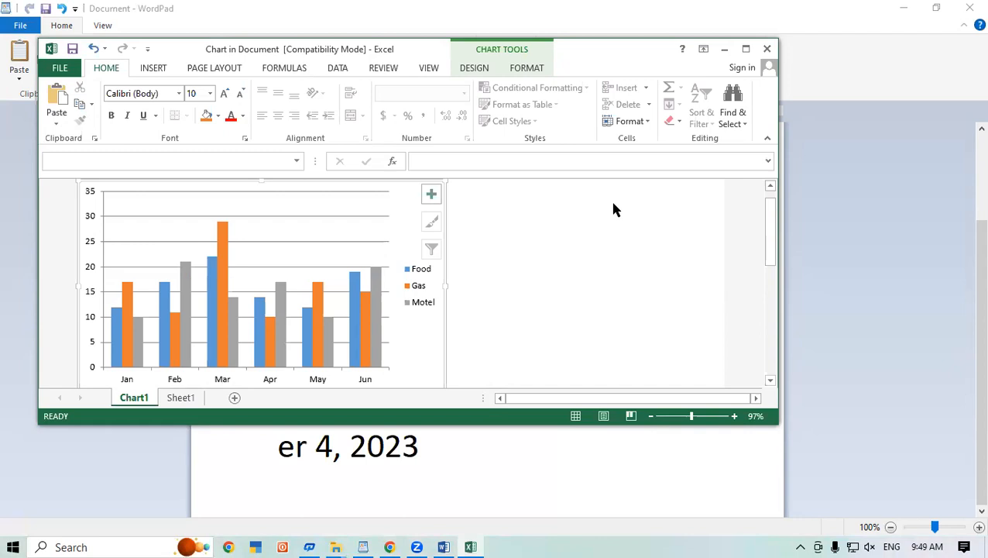
pyautogui.click(767, 48)
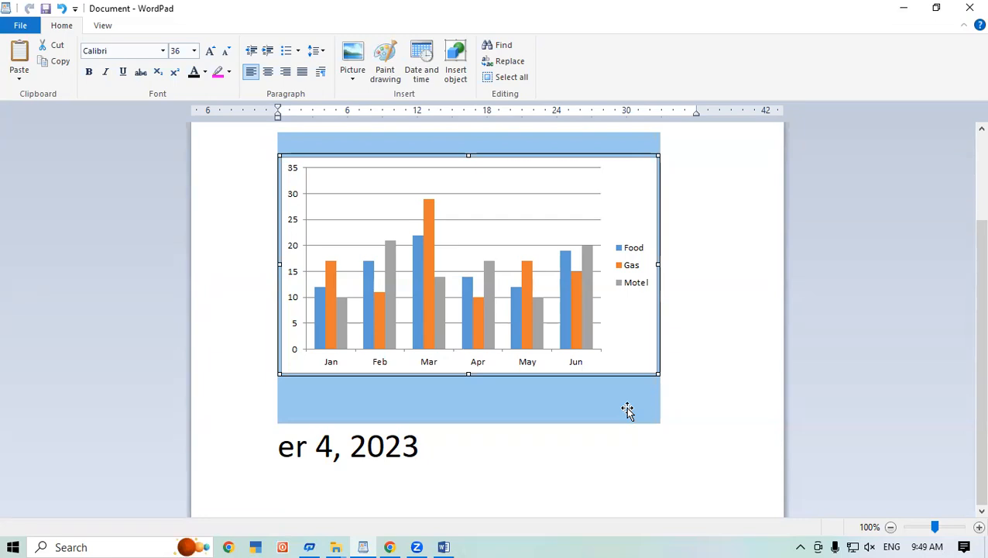
# - Replace the entire document content with the sample paragraphs starting "Video provides a powerful way to help you prove your point."
pyautogui.hotkey('ctrl', 'a')
pyautogui.press('Delete')
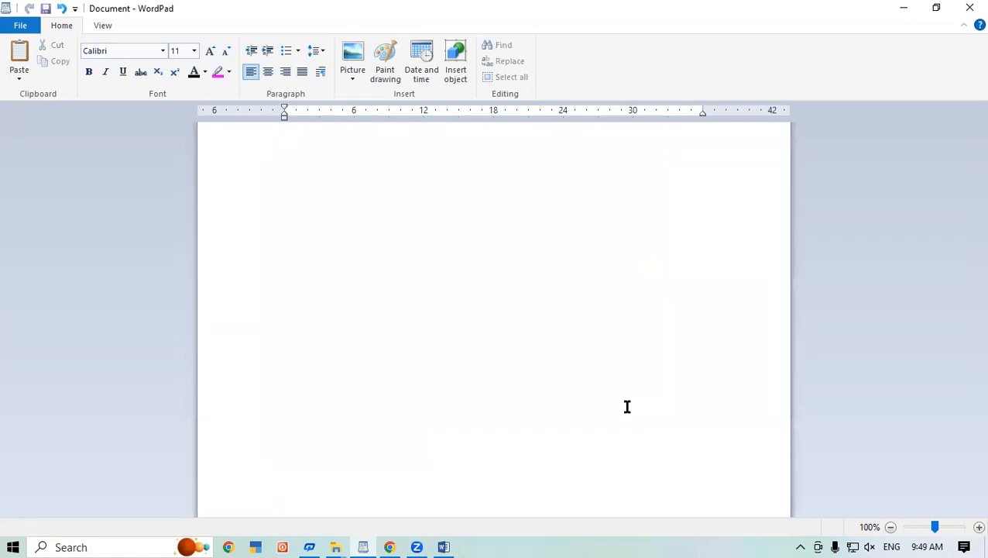
pyautogui.write('Video provides a powerful way to help you prove your point. When you click Online Video, you can paste in the embed code for the video you want to add. You can also type a keyword to search online for the video that best fits your document. To make your document look professionally produced, Word provides header, footer, cover page, and text box designs that complement each other. For example, you can add a matching cover page, header, and sidebar. Click Insert and then choose the elements you want from the different galleries. Themes and styles also help keep your document coordinated. When you click Design and choose a new Theme, the pictures, charts, and SmartArt graphics change to match your new theme. When you apply styles, your headings change to match the new theme. Save time in Word with new buttons that show up where you need them. To change the way a picture fits in your document, click it and a button for layout options appears next to it. When you work on a table, click where you want to add a row or a column, and then click the plus sign. Reading is easier, too, in the new Reading view. You can collapse parts of the document and focus on the text you want. If you need to stop reading before you reach the end, Word remembers where you left off - even on another device.')
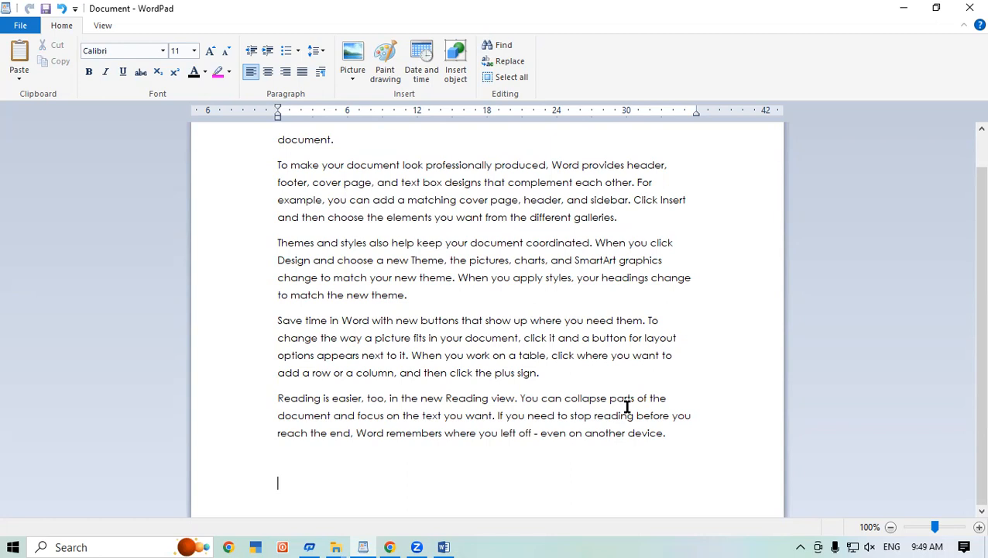
# - Search the document for "you", stepping through the matches to "your headings" in the third paragraph, and close the search
pyautogui.hotkey('ctrl', 'a')
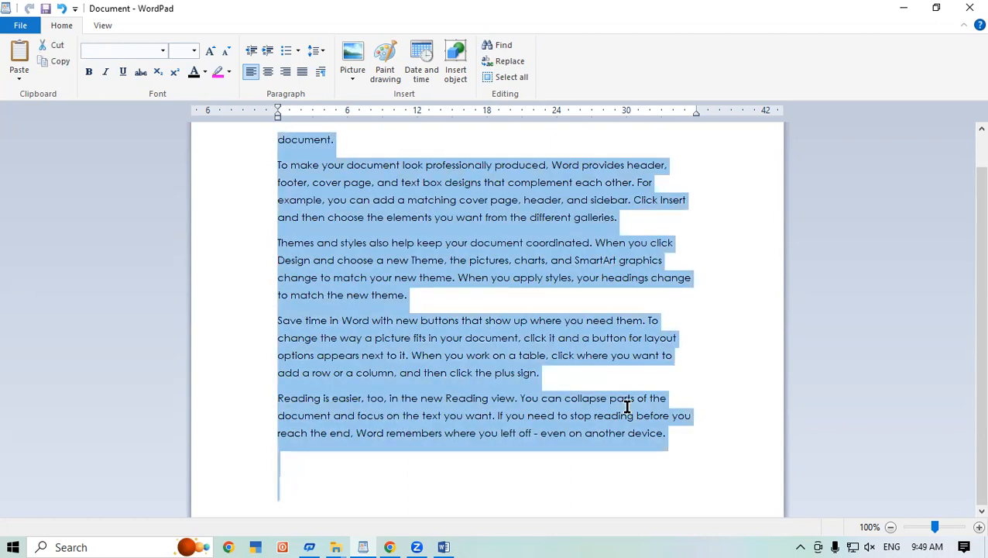
pyautogui.hotkey('ctrl', 'f')
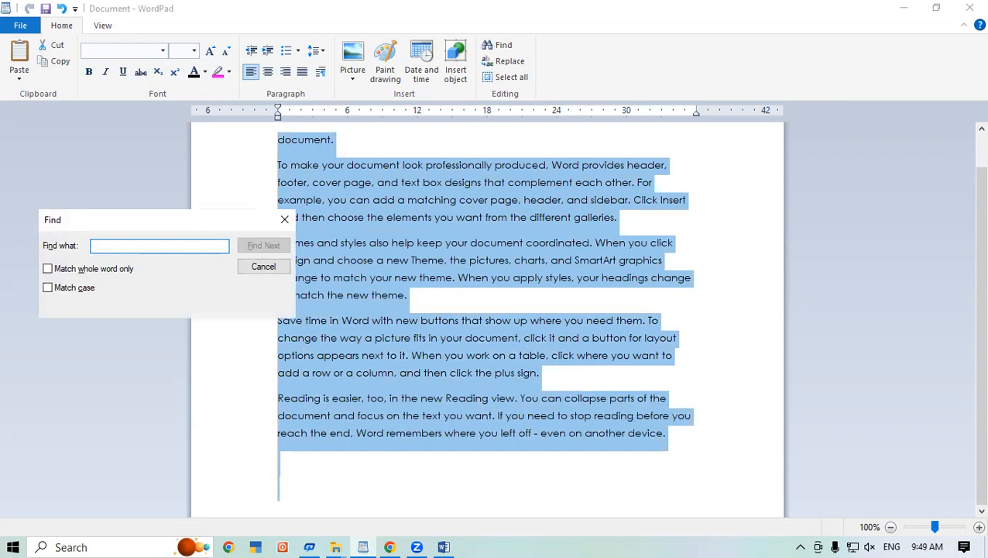
pyautogui.write('you')
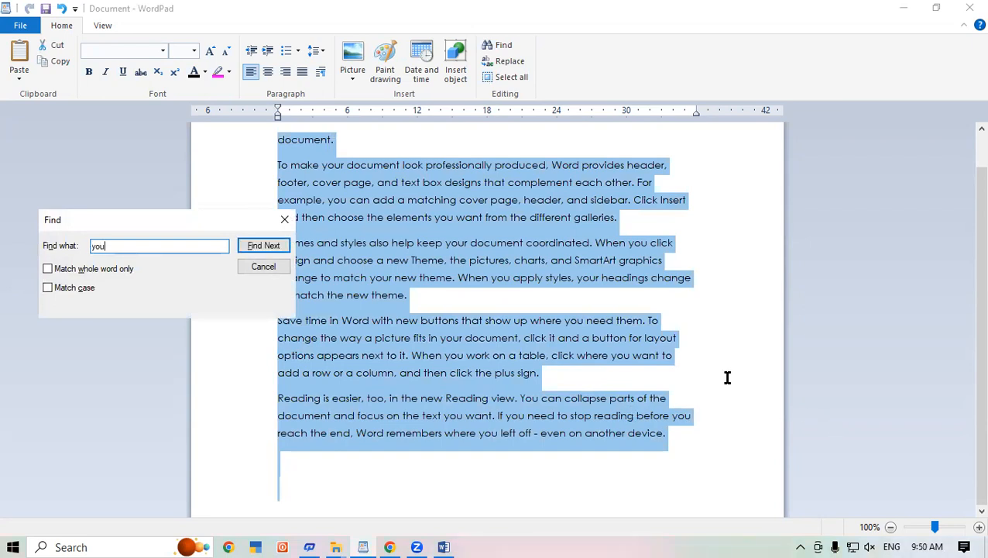
pyautogui.click(263, 245)
pyautogui.click(263, 245)
pyautogui.click(264, 246)
pyautogui.click(263, 246)
pyautogui.click(264, 245)
pyautogui.click(263, 246)
pyautogui.click(264, 245)
pyautogui.click(263, 246)
pyautogui.click(264, 246)
pyautogui.click(263, 245)
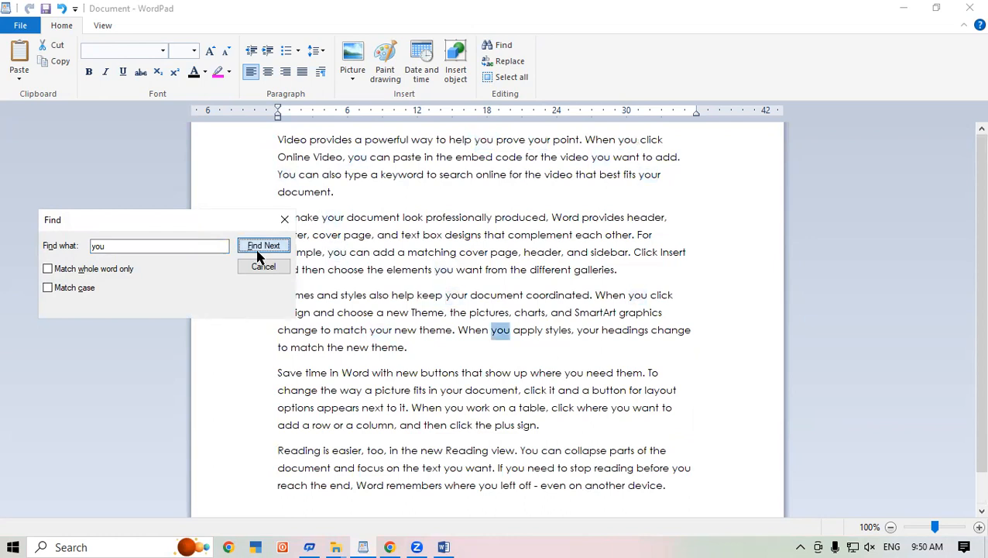
pyautogui.click(263, 246)
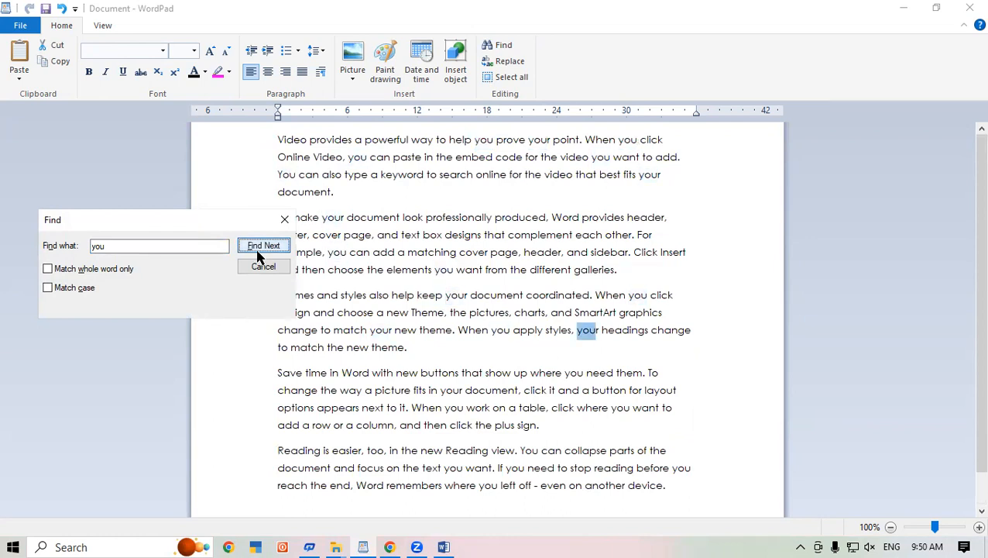
pyautogui.click(285, 219)
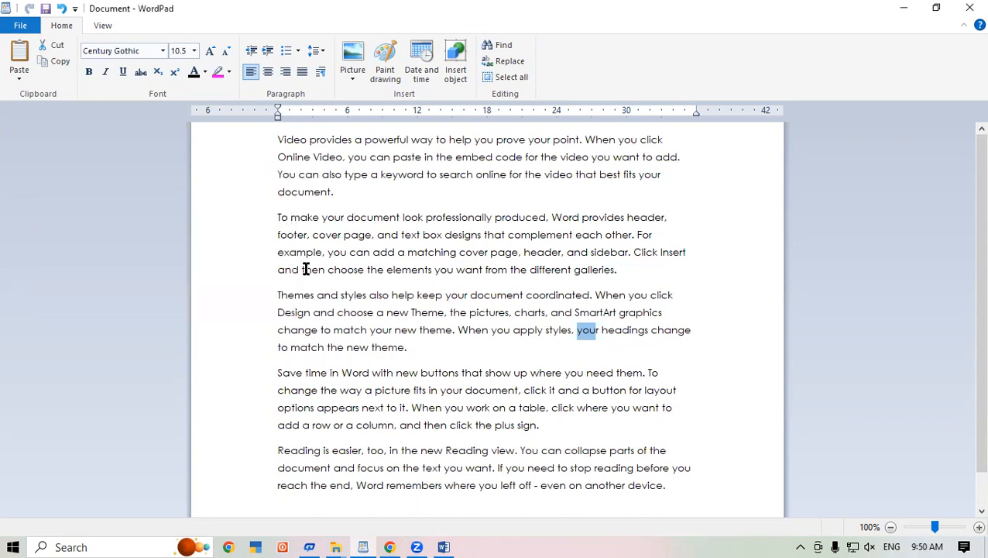
# - Repeat the search for "you" without reopening the search dialog, advancing to the match in "If you need to stop reading"
pyautogui.click(702, 328)
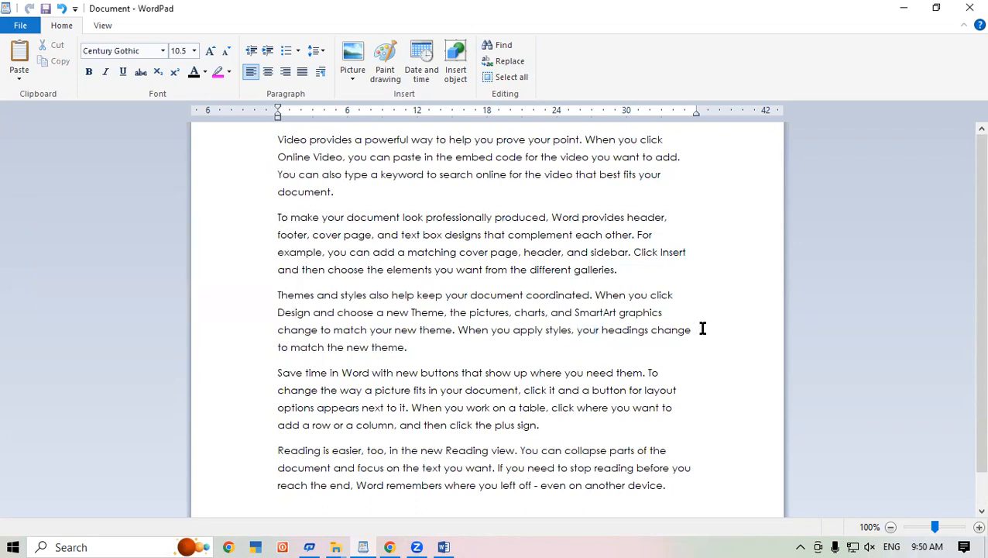
pyautogui.press('F3')
pyautogui.press('F3')
pyautogui.press('F3')
pyautogui.press('F3')
pyautogui.press('F3')
pyautogui.press('F3')
pyautogui.press('F3')
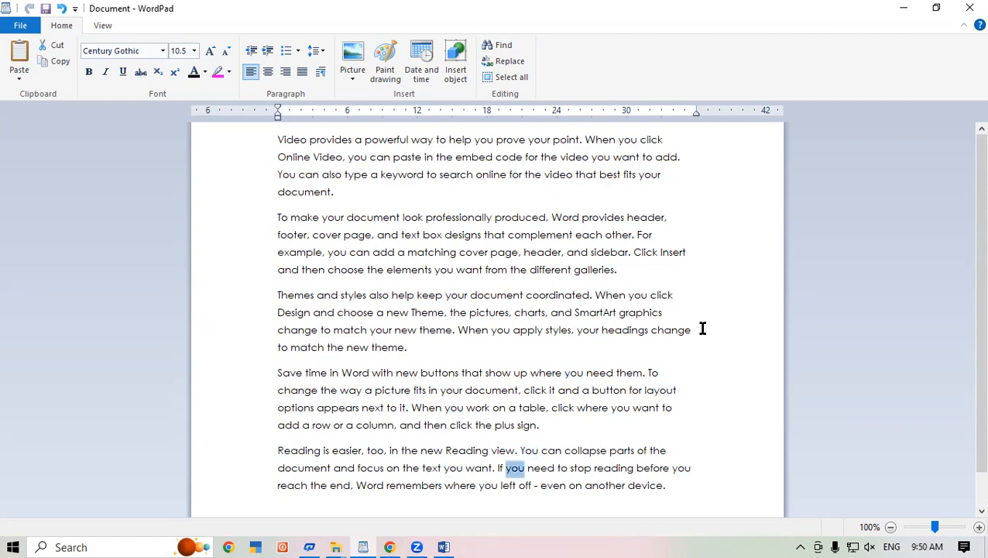
# - Cycle the letter case of the found word in the last paragraph, ending with "YOU" in uppercase
pyautogui.hotkey('shift', 'F3')
pyautogui.hotkey('shift', 'F3')
pyautogui.hotkey('shift', 'F3')
pyautogui.hotkey('shift', 'F3')
pyautogui.hotkey('shift', 'F3')
pyautogui.hotkey('shift', 'F3')
pyautogui.hotkey('shift', 'F3')
pyautogui.hotkey('shift', 'F3')
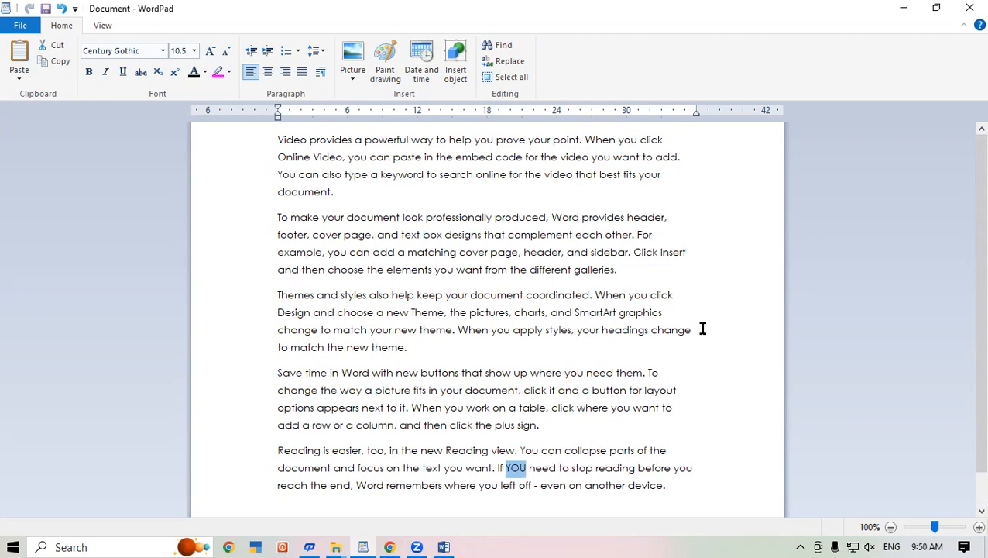
pyautogui.click(703, 329)
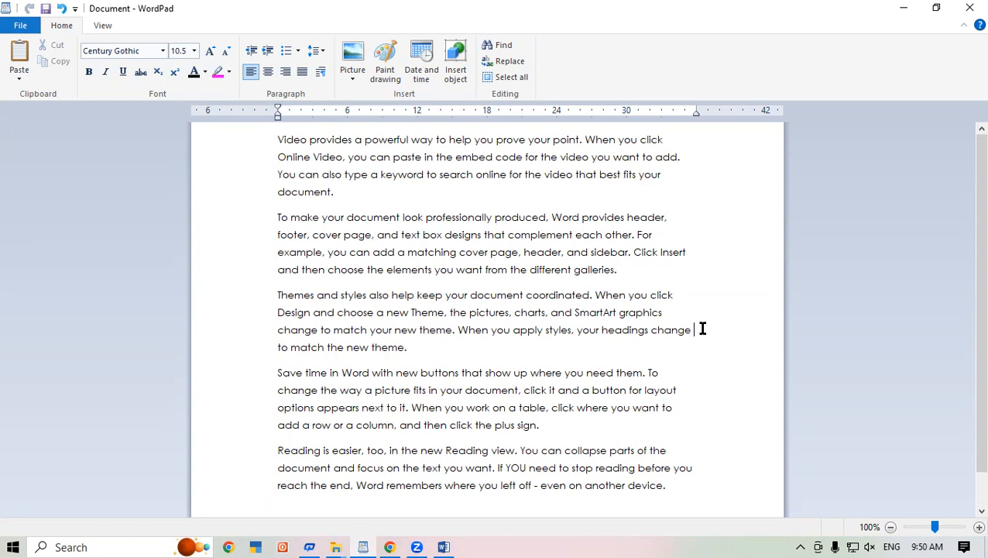
pyautogui.hotkey('ctrl', 'a')
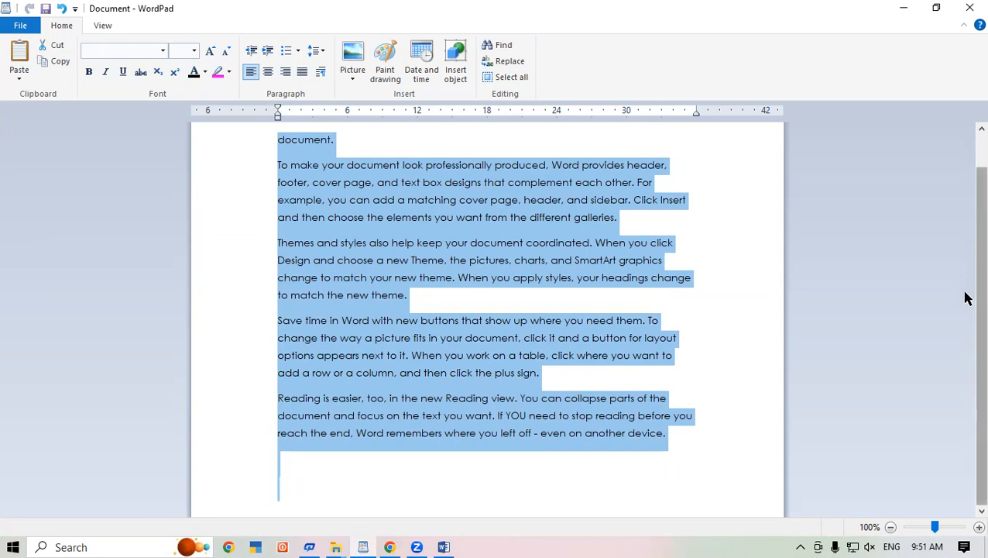
pyautogui.scroll(1, 967, 237)
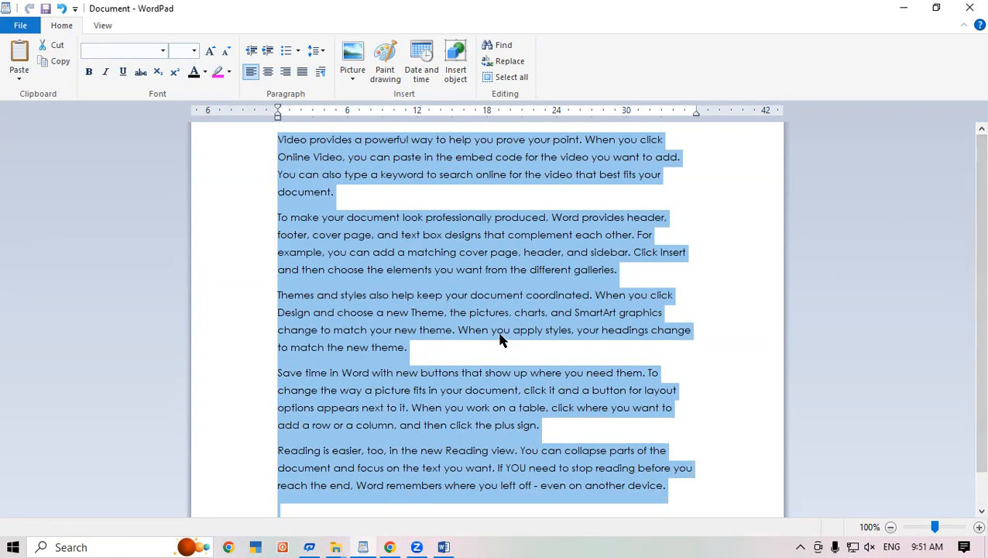
pyautogui.scroll(-1, 500, 339)
pyautogui.click(416, 237)
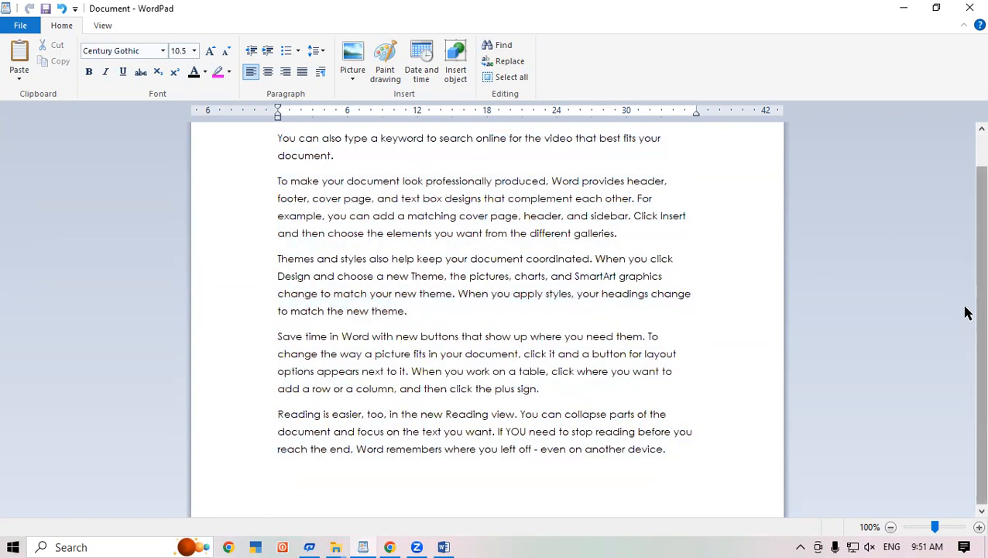
pyautogui.scroll(1, 966, 308)
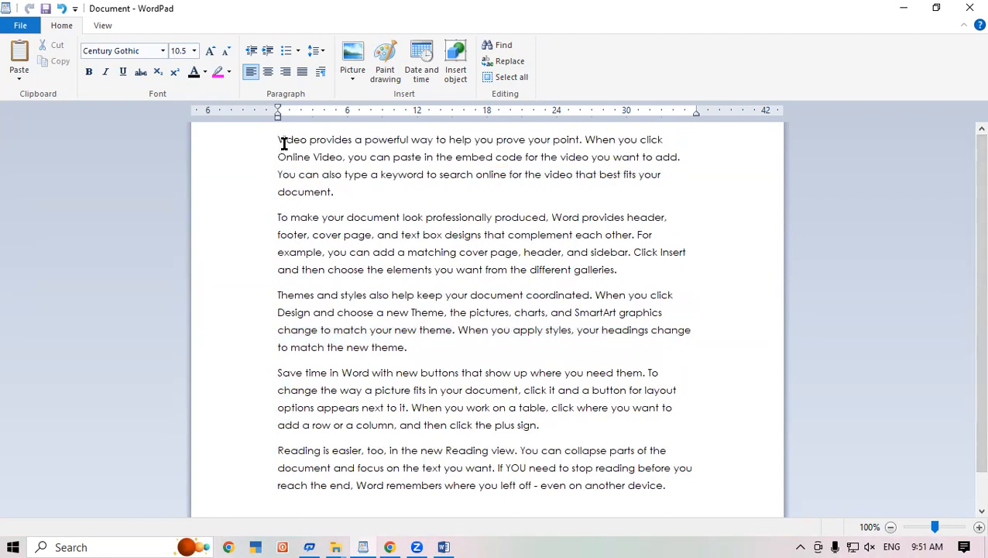
pyautogui.click(385, 189)
pyautogui.click(277, 212)
# - Enlarge all the document's text to size 16
pyautogui.hotkey('ctrl', 'a')
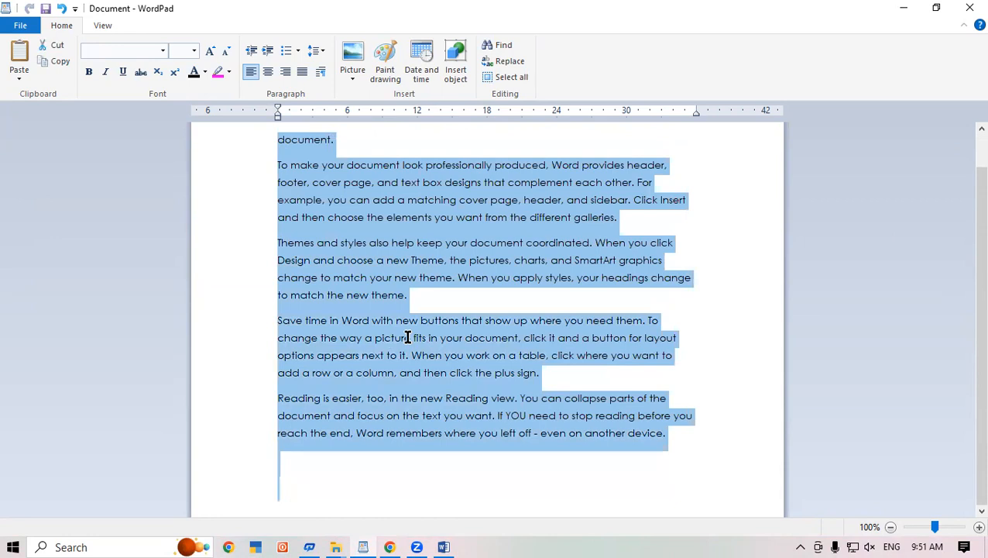
pyautogui.hotkey('ctrl', 'shift', '.')
pyautogui.hotkey('ctrl', 'shift', '.')
pyautogui.hotkey('ctrl', 'shift', '.')
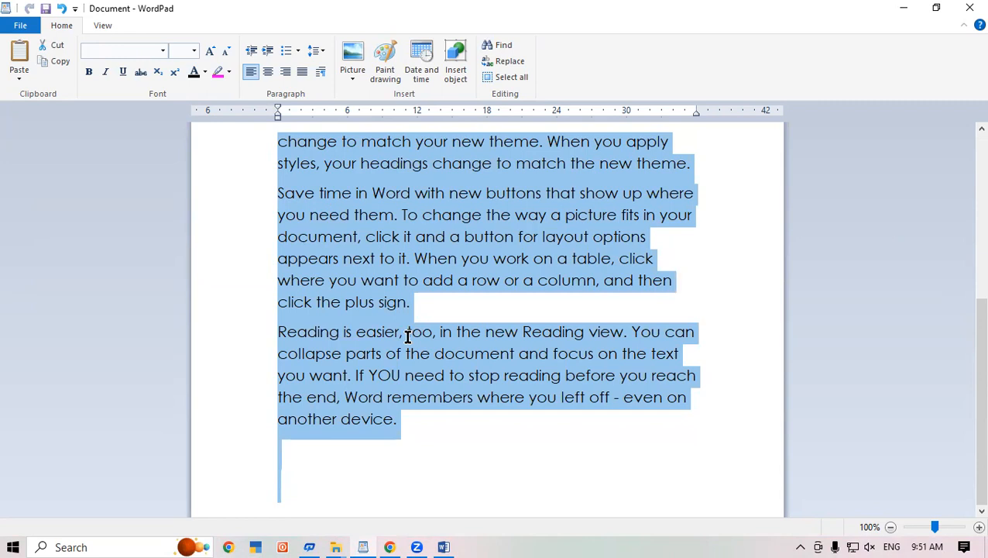
# - Cycle all the document's text through uppercase, lowercase and capitalized words, ending on lowercase, and clear the selection
pyautogui.hotkey('ctrl', 'shift', 'a')
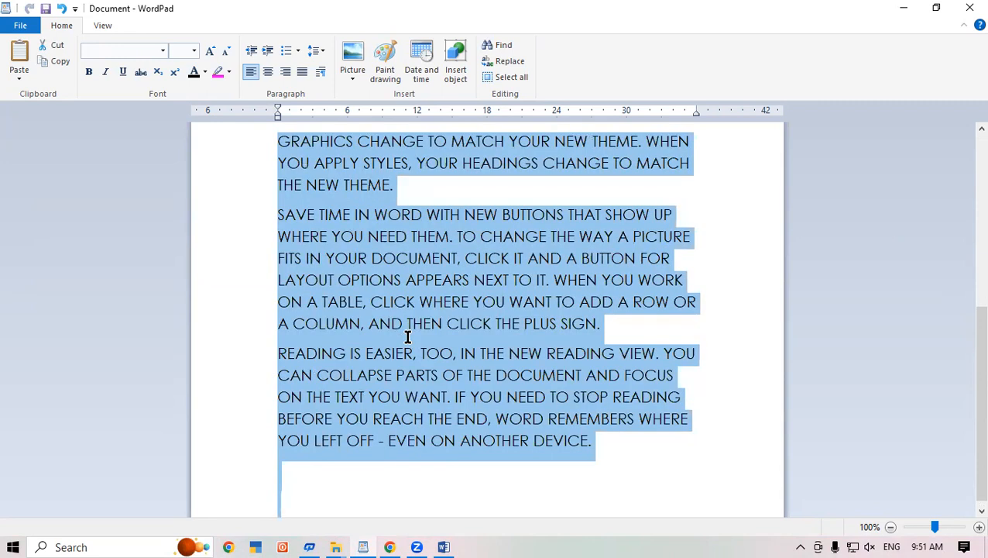
pyautogui.hotkey('shift', 'F3')
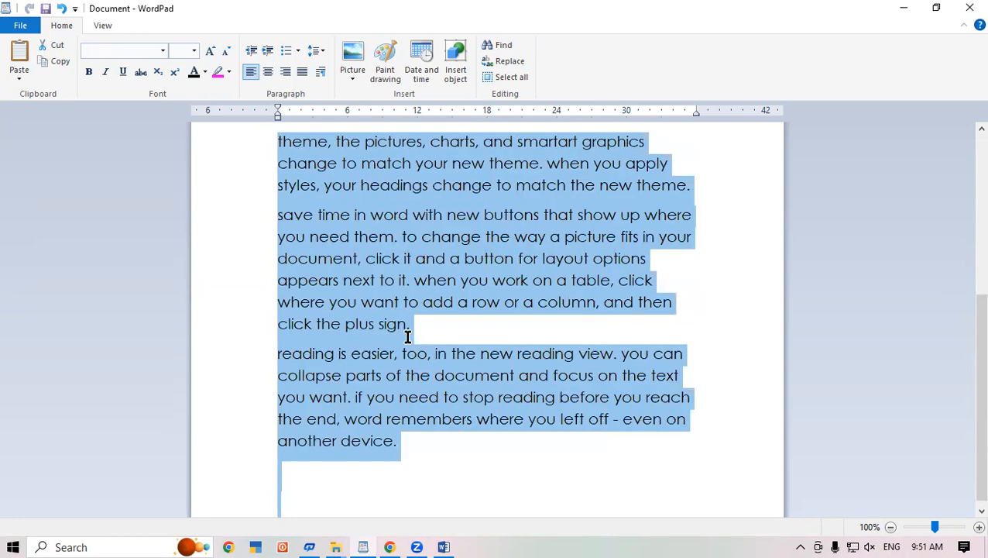
pyautogui.hotkey('shift', 'F3')
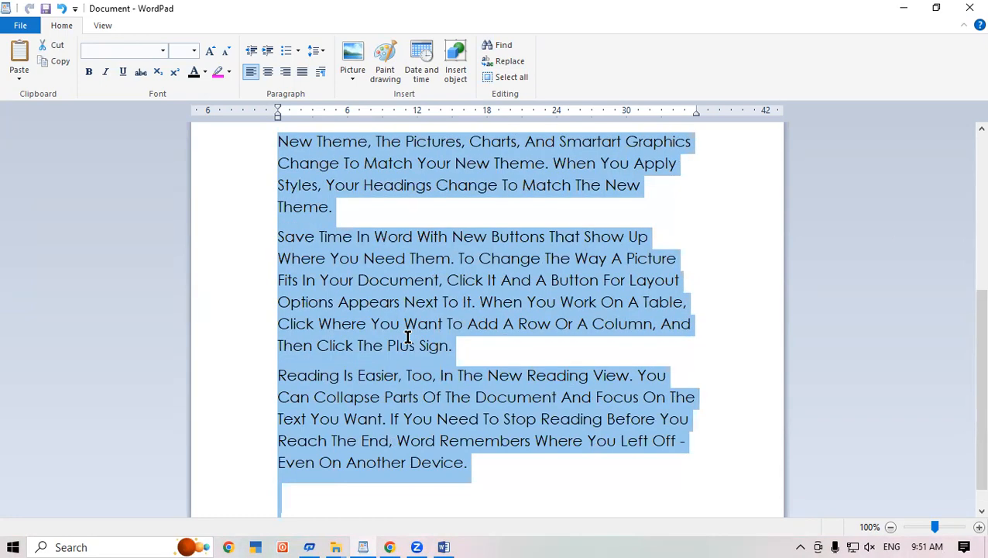
pyautogui.hotkey('shift', 'F3')
pyautogui.hotkey('shift', 'F3')
pyautogui.hotkey('shift', 'F3')
pyautogui.hotkey('shift', 'F3')
pyautogui.hotkey('shift', 'F3')
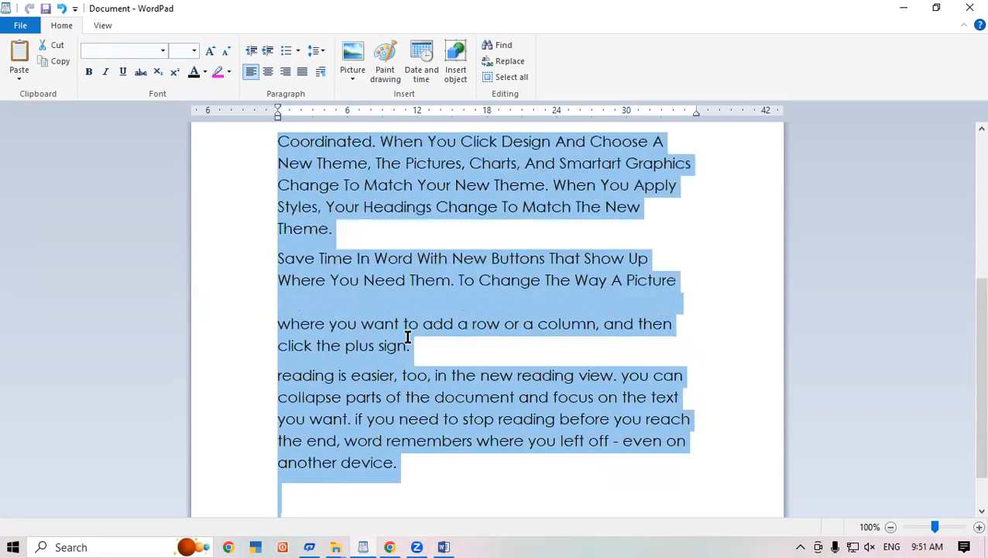
pyautogui.hotkey('shift', 'F3')
pyautogui.hotkey('shift', 'F3')
pyautogui.hotkey('shift', 'F3')
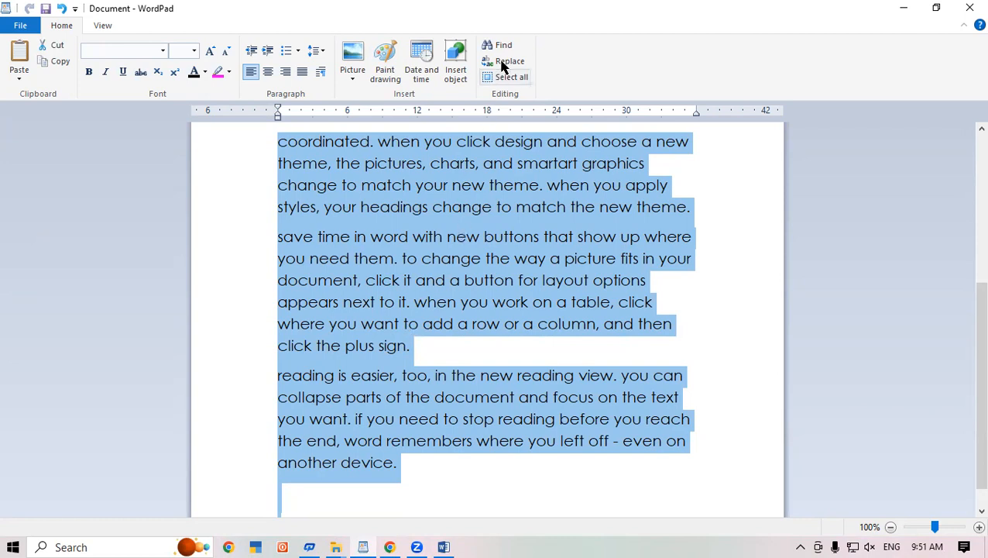
pyautogui.click(455, 378)
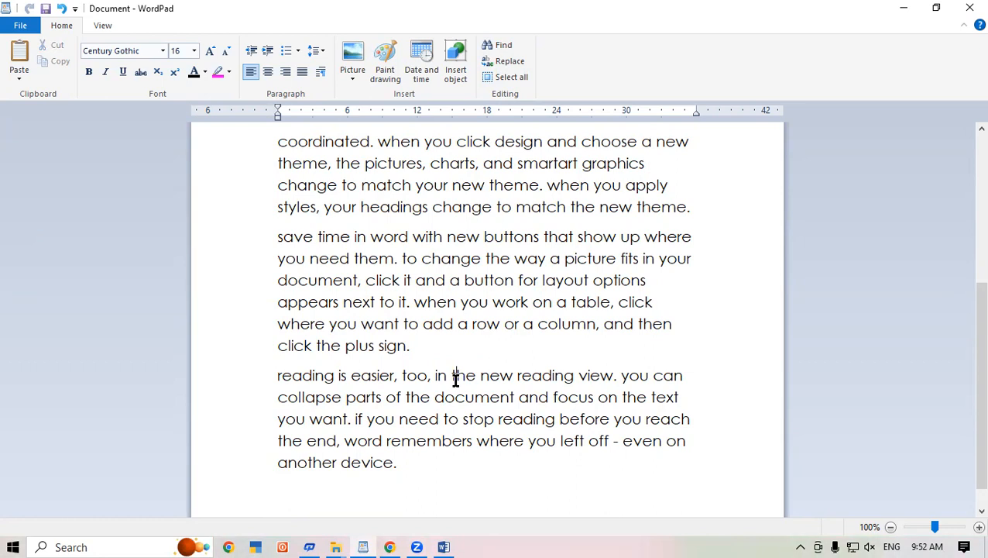
# - Replace every occurrence of "you" with "Mouse" throughout the document and close the replace dialog
pyautogui.hotkey('ctrl', 'h')
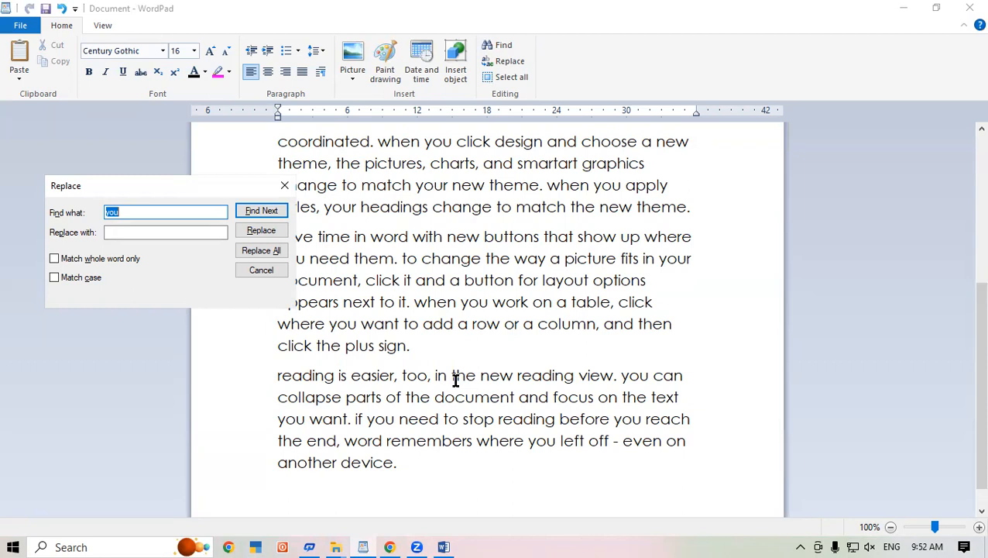
pyautogui.click(186, 230)
pyautogui.write('Mouse')
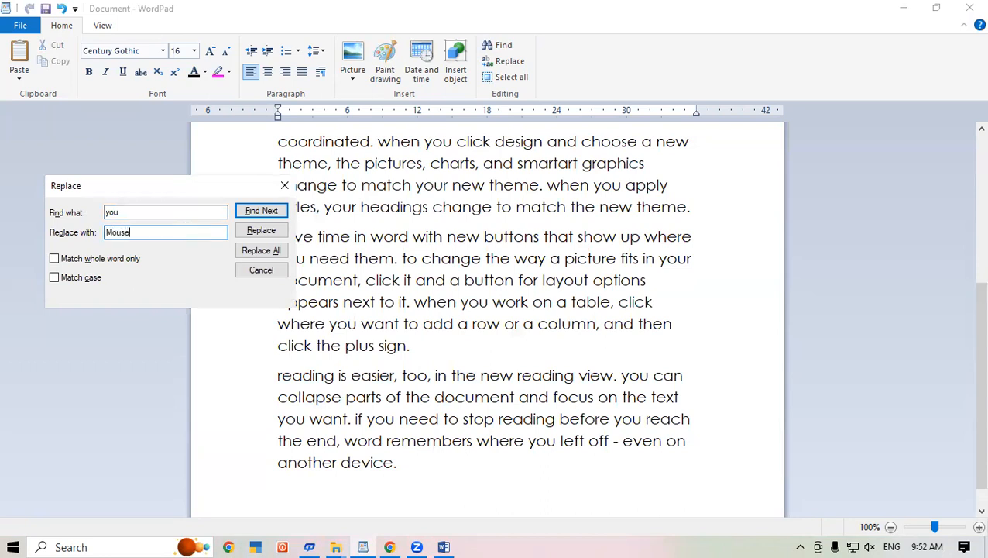
pyautogui.click(273, 251)
pyautogui.click(282, 199)
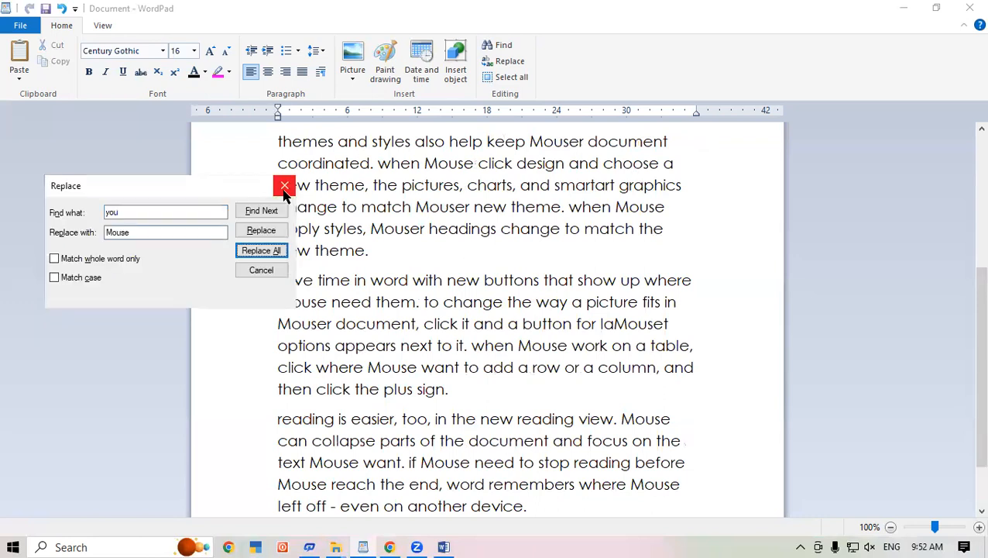
pyautogui.click(284, 185)
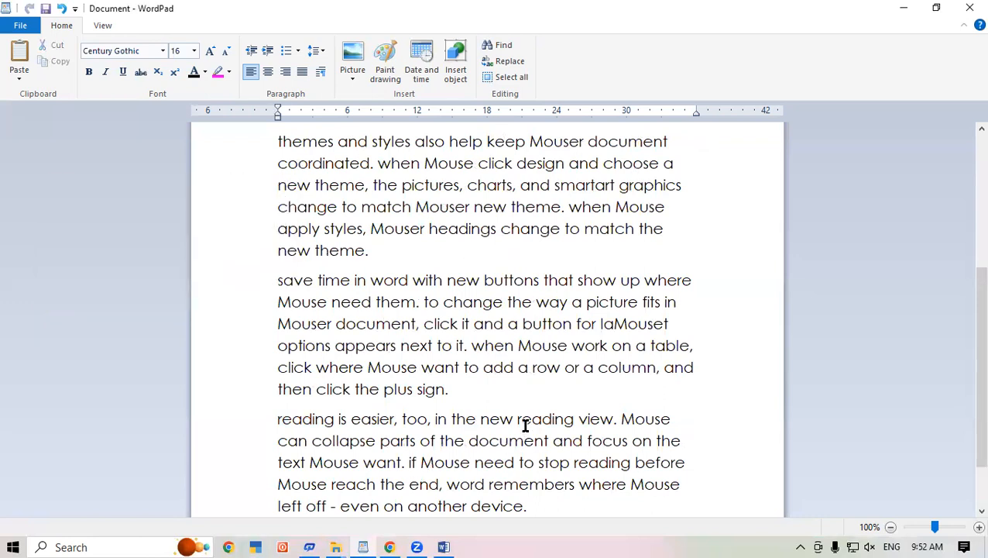
# - Check the replaced words in the upper paragraphs, and select the document's entire content
pyautogui.scroll(1, 525, 424)
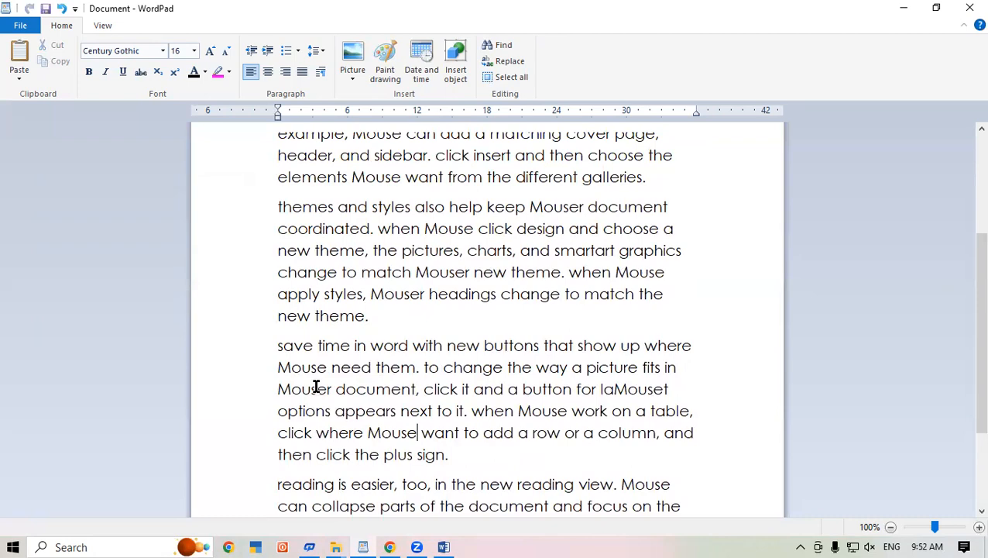
pyautogui.scroll(1, 371, 385)
pyautogui.scroll(1, 370, 385)
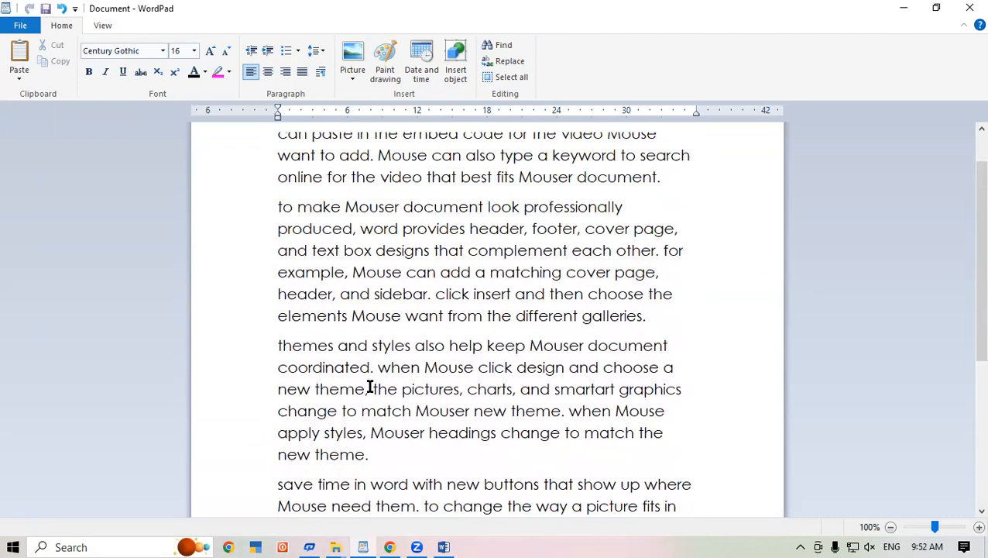
pyautogui.click(512, 77)
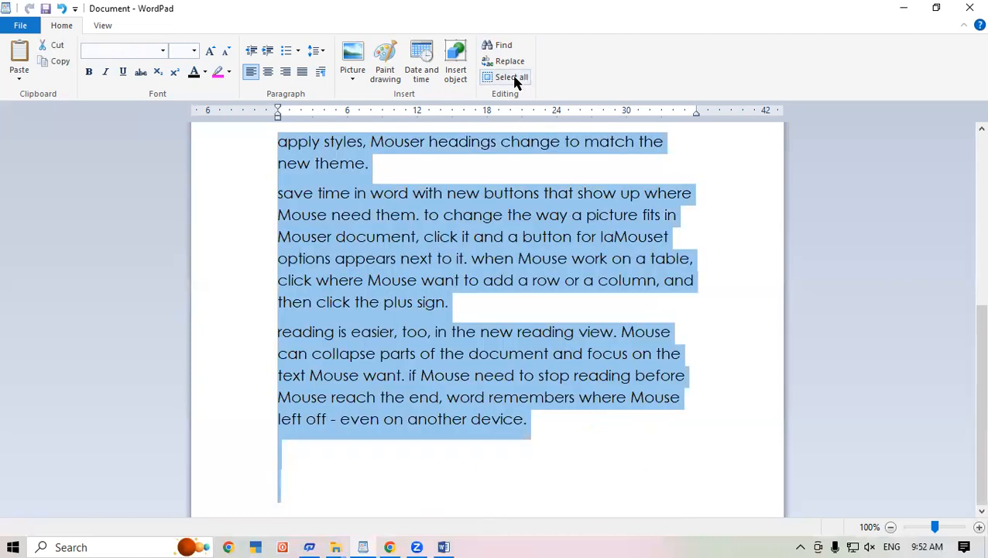